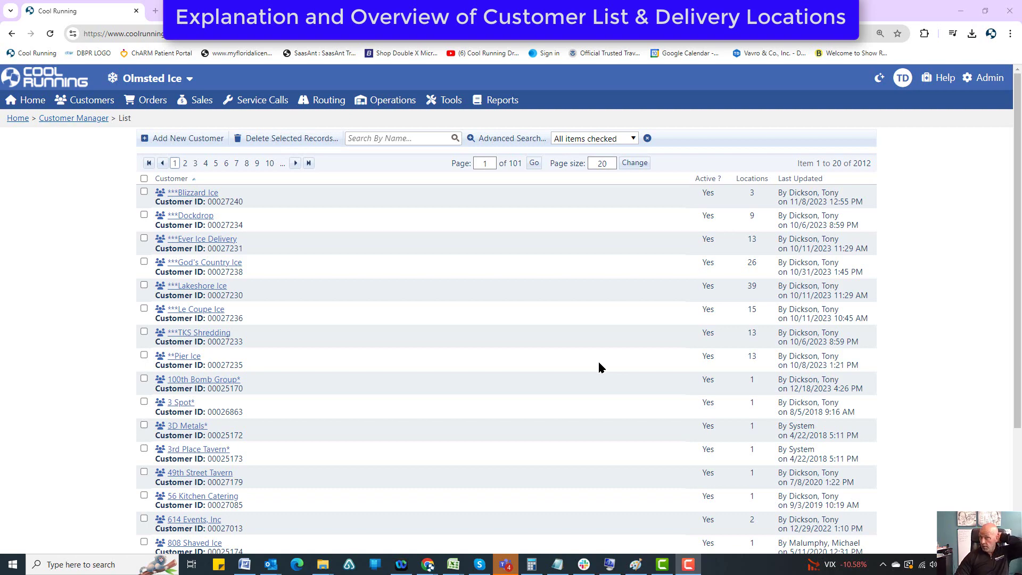
# Step: Open the Customer List from the Customers menu to show all 2012 customers
pyautogui.moveTo(80, 100)
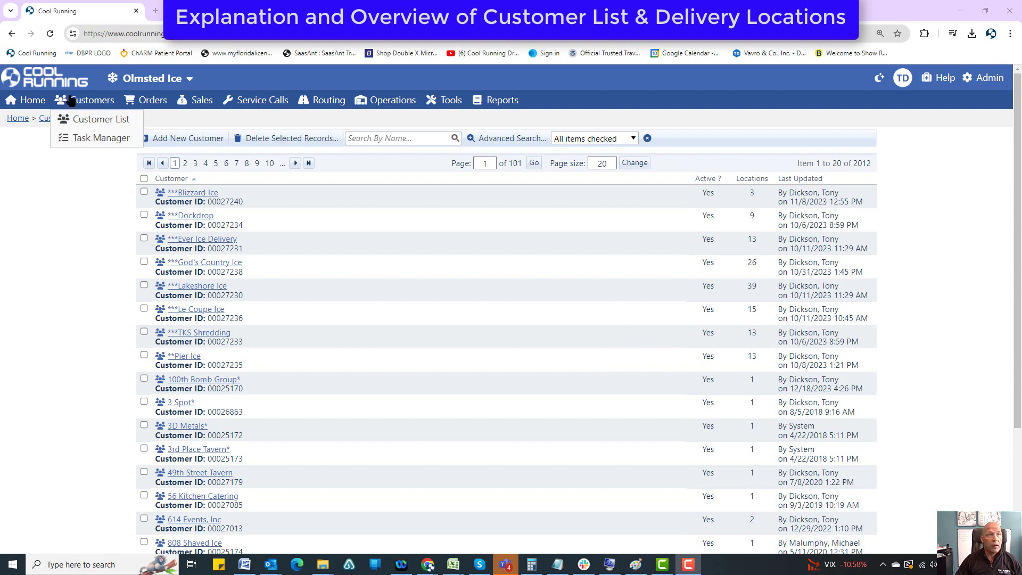
pyautogui.click(89, 122)
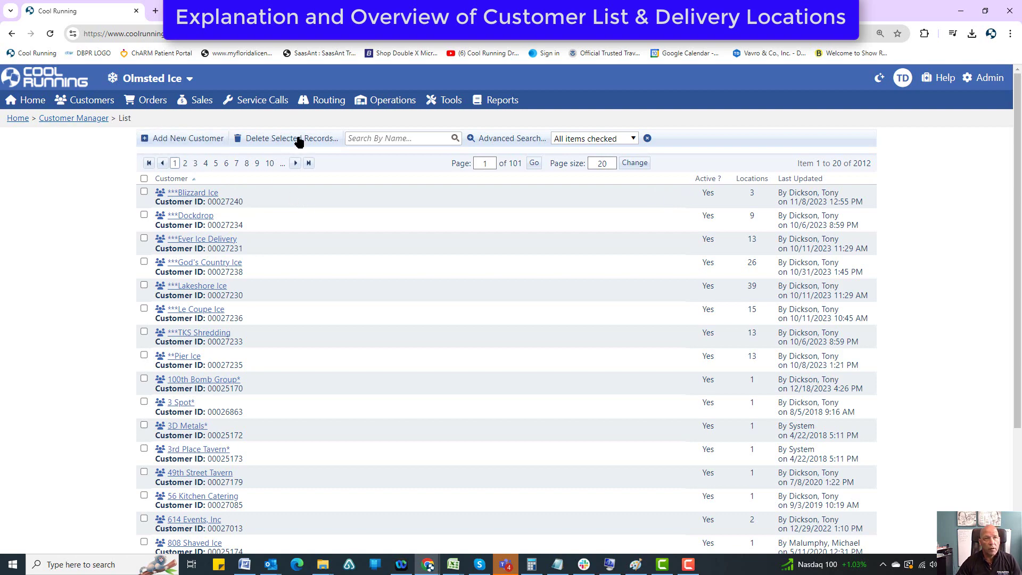
pyautogui.moveTo(260, 100)
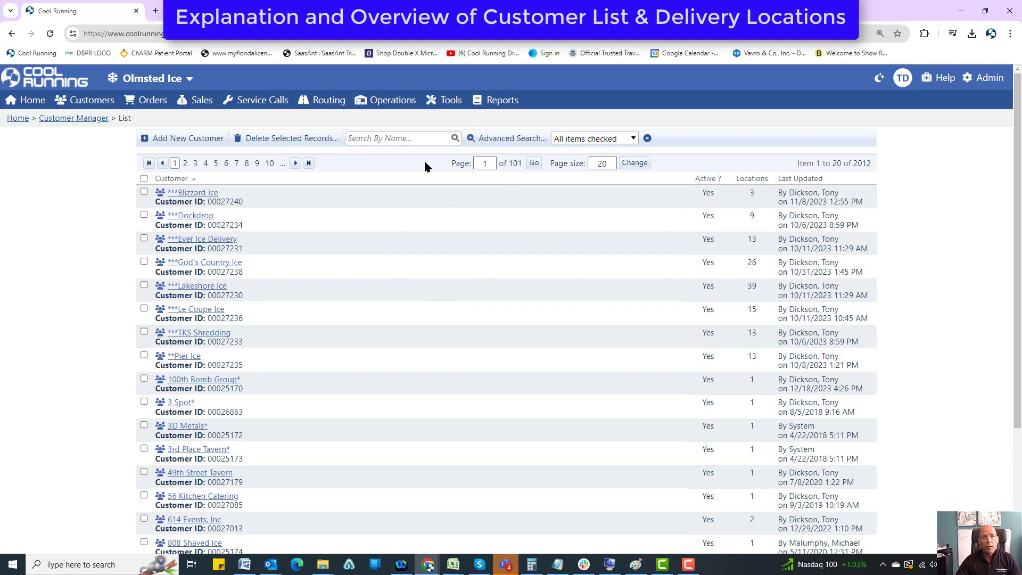
pyautogui.click(393, 137)
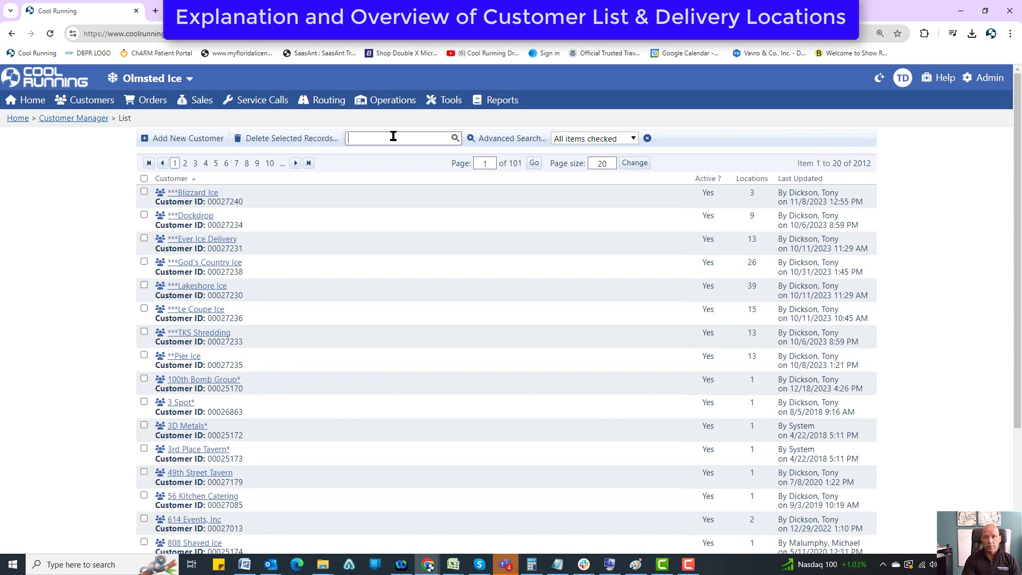
pyautogui.write('mar')
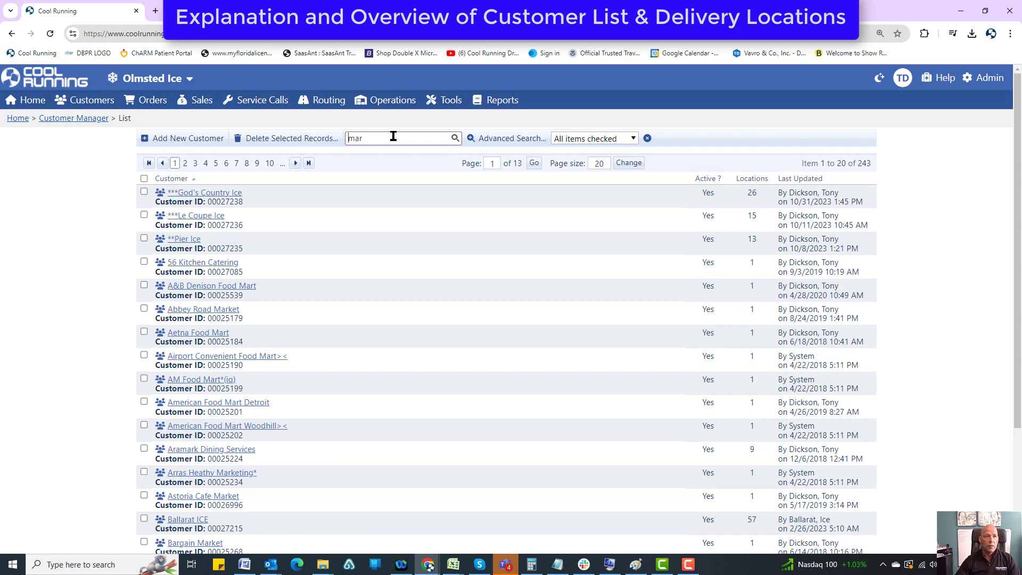
pyautogui.scroll(-3, 236, 348)
pyautogui.scroll(3, 237, 349)
pyautogui.scroll(-3, 238, 352)
pyautogui.scroll(3, 237, 352)
pyautogui.write('c')
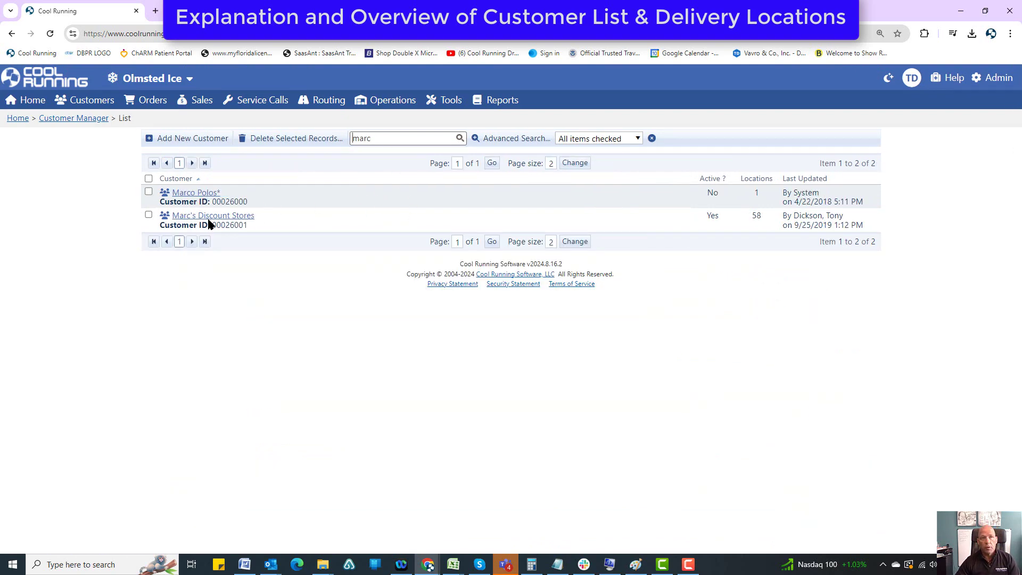
pyautogui.click(651, 139)
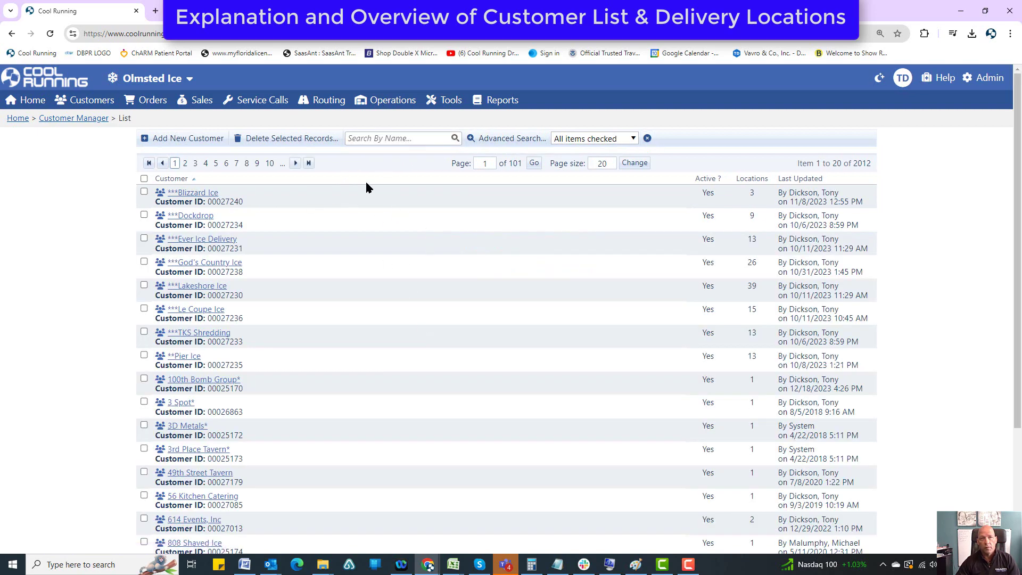
pyautogui.click(484, 138)
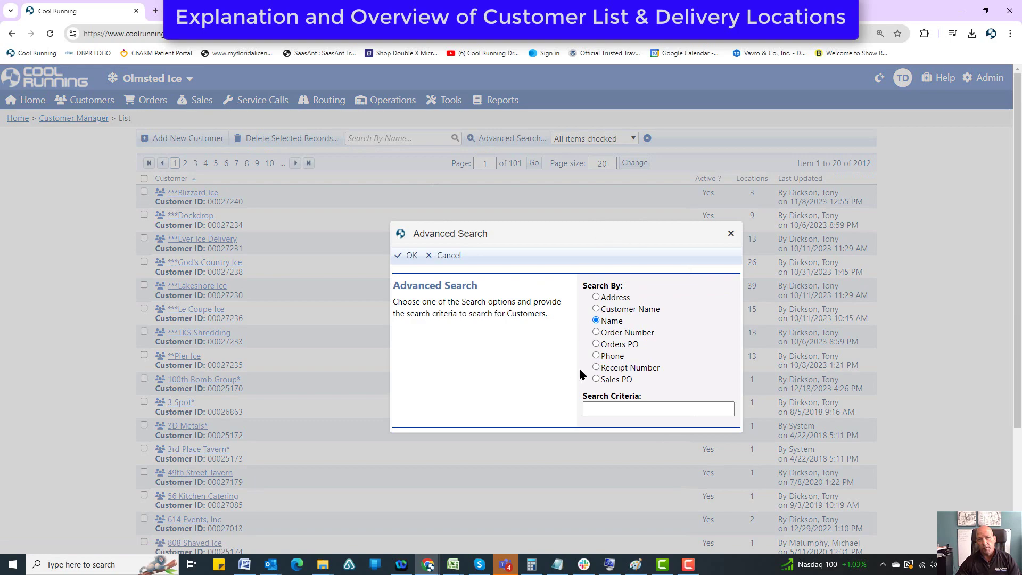
pyautogui.click(730, 235)
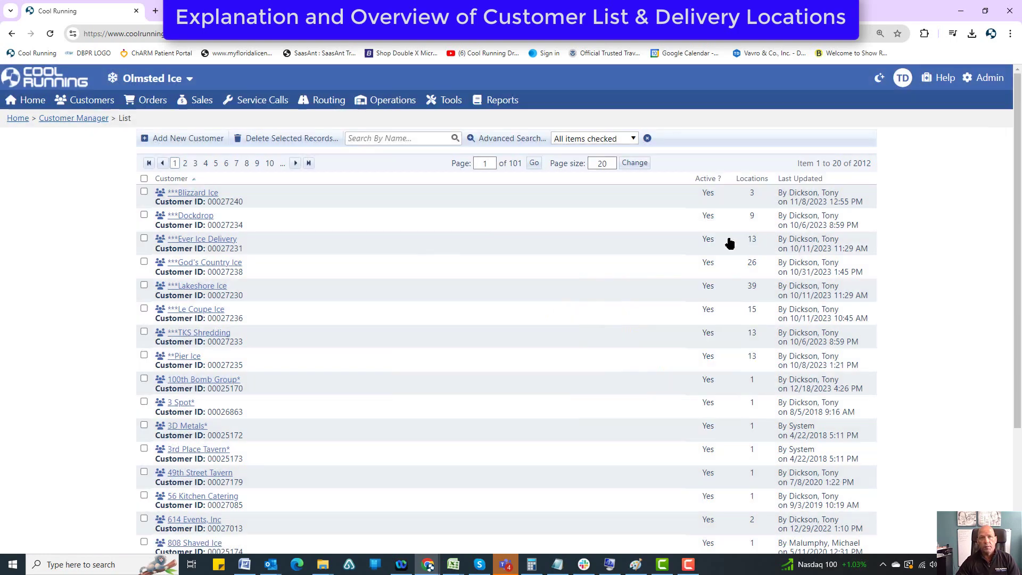
# Step: Filter the customer list to inactive customers only
pyautogui.click(632, 140)
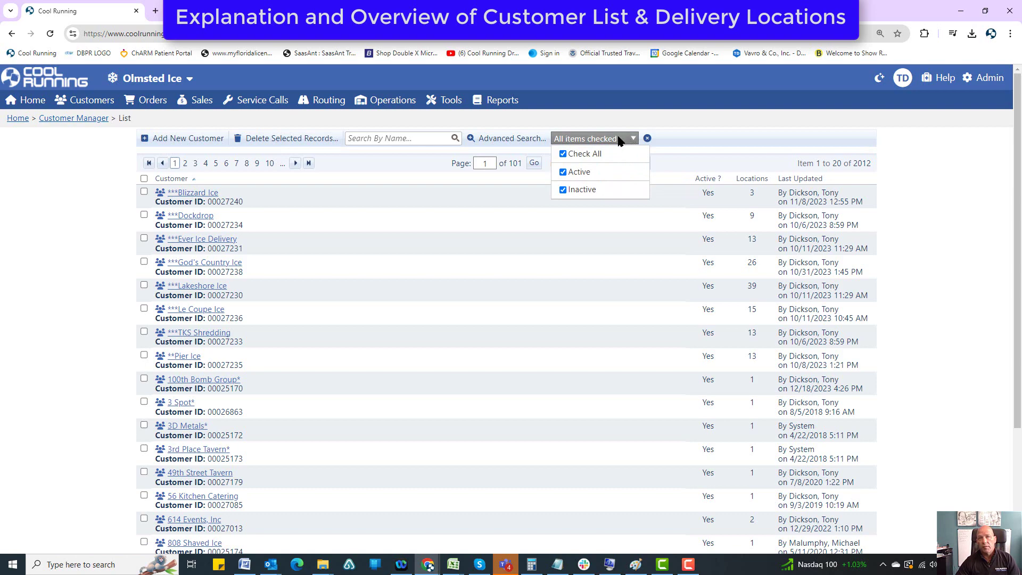
pyautogui.click(564, 155)
pyautogui.click(564, 191)
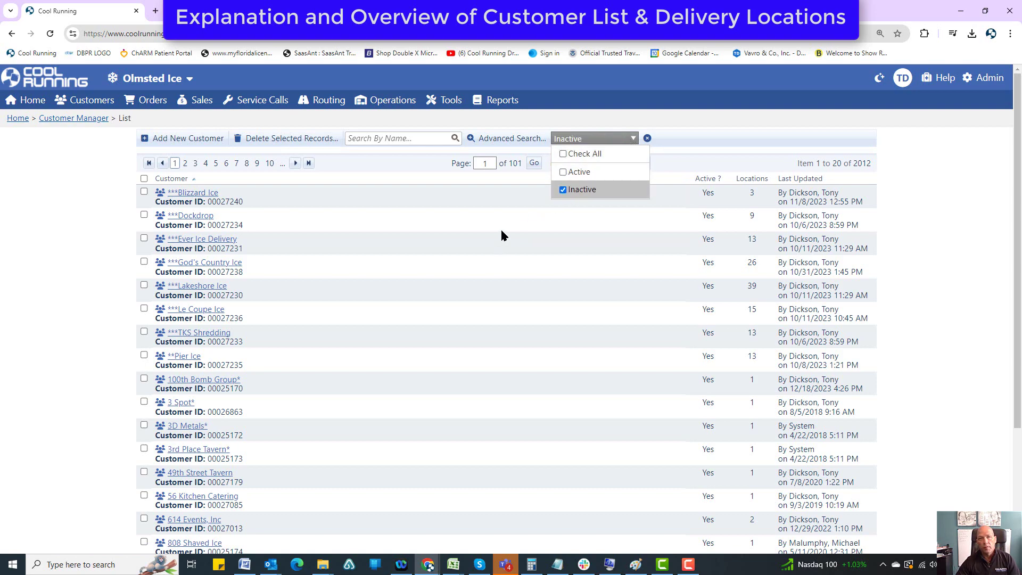
pyautogui.click(506, 213)
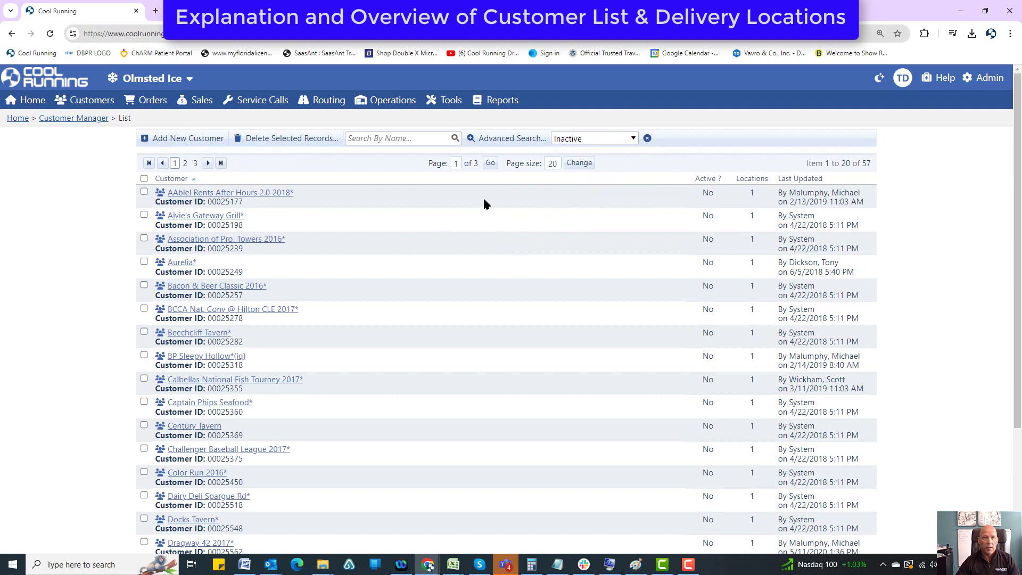
# Step: Switch the status filter to active customers only, leaving 1955 customers
pyautogui.click(607, 139)
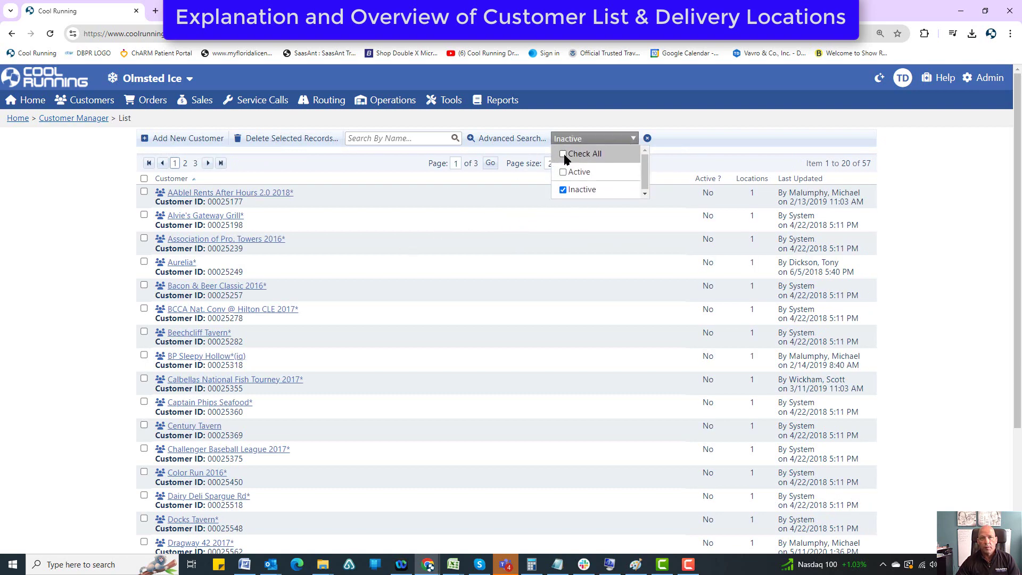
pyautogui.click(563, 172)
pyautogui.click(563, 189)
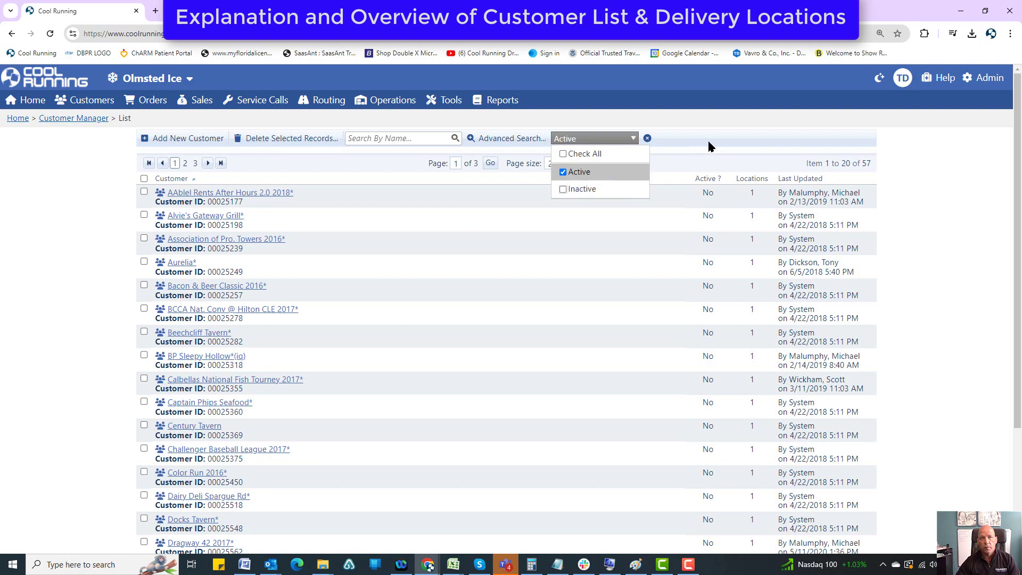
pyautogui.click(475, 222)
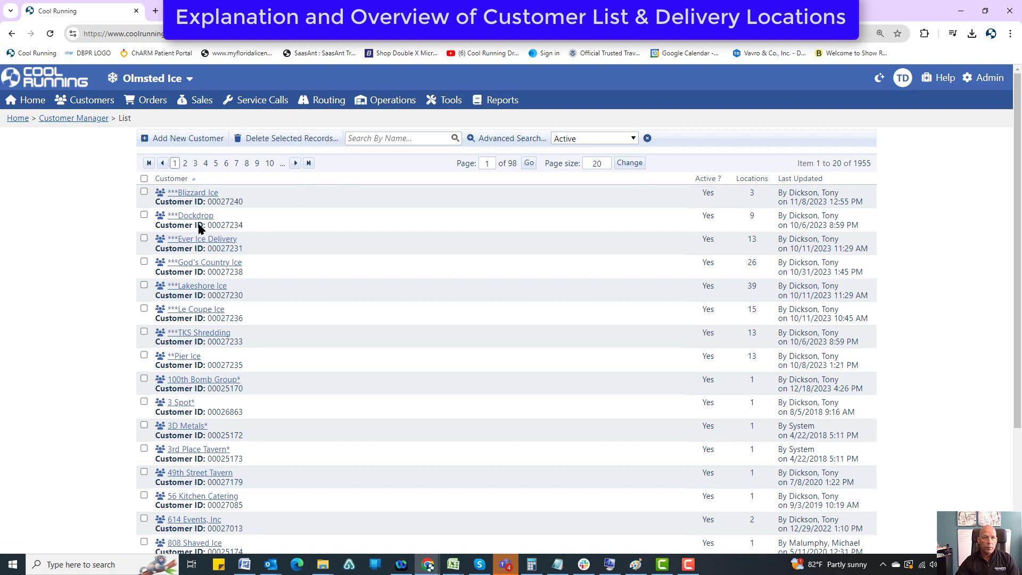
# Step: Try a 'marc' name search, clear it, and jump to page 8 of the list
pyautogui.scroll(-3, 234, 282)
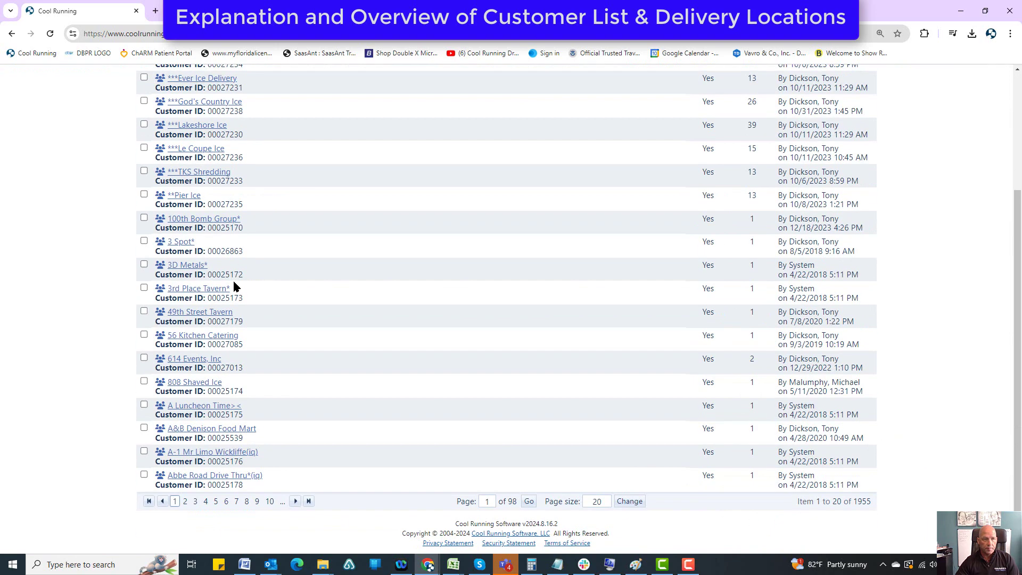
pyautogui.scroll(3, 238, 387)
pyautogui.click(388, 139)
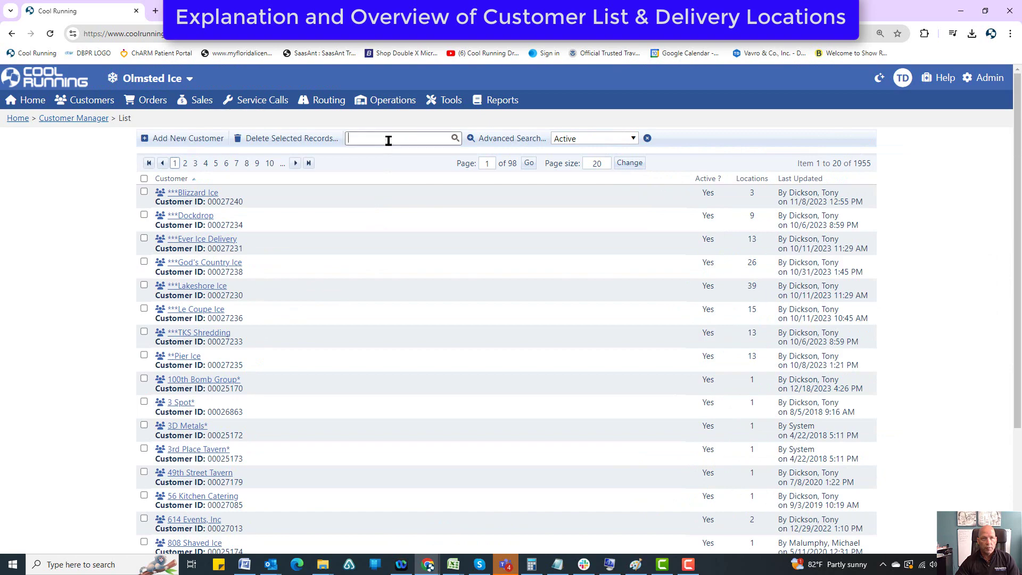
pyautogui.write('marc')
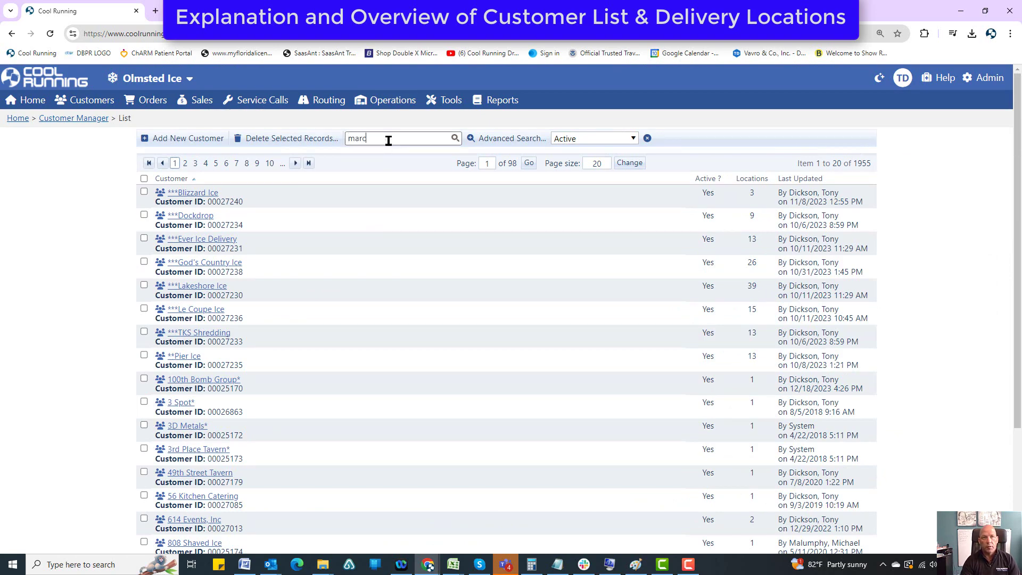
pyautogui.press('BackSpace')
pyautogui.press('BackSpace')
pyautogui.press('BackSpace')
pyautogui.press('BackSpace')
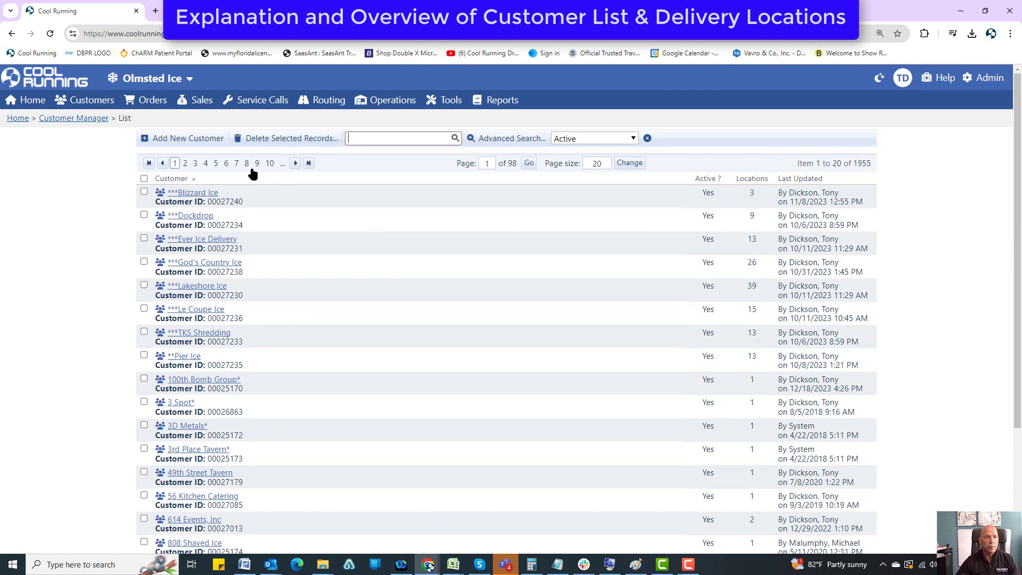
pyautogui.click(246, 163)
pyautogui.scroll(-5, 302, 361)
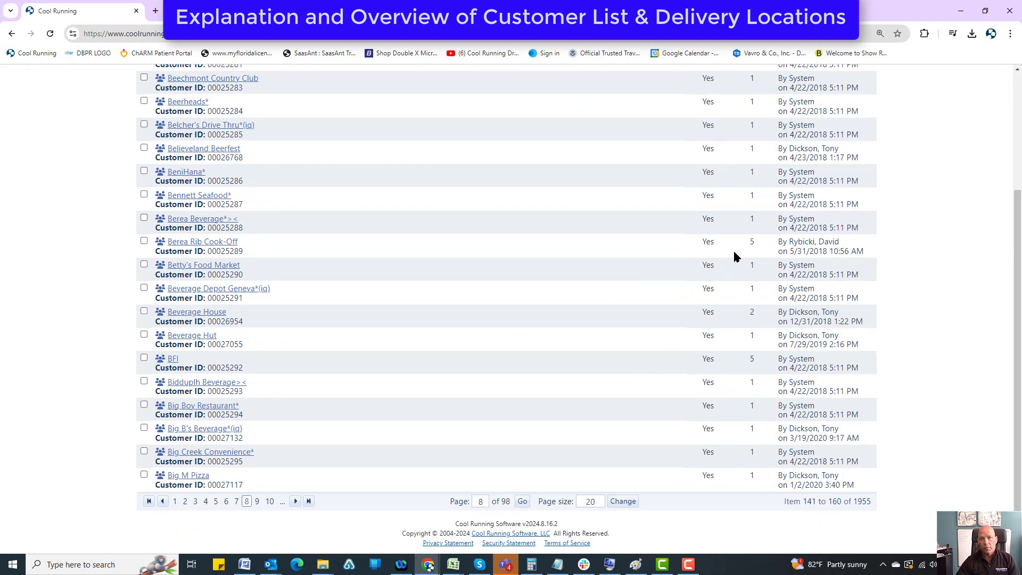
pyautogui.scroll(3, 742, 247)
# Step: Sort by Locations descending from page 1, putting Giant Eagle Supermarkets' 61 locations on top
pyautogui.click(752, 178)
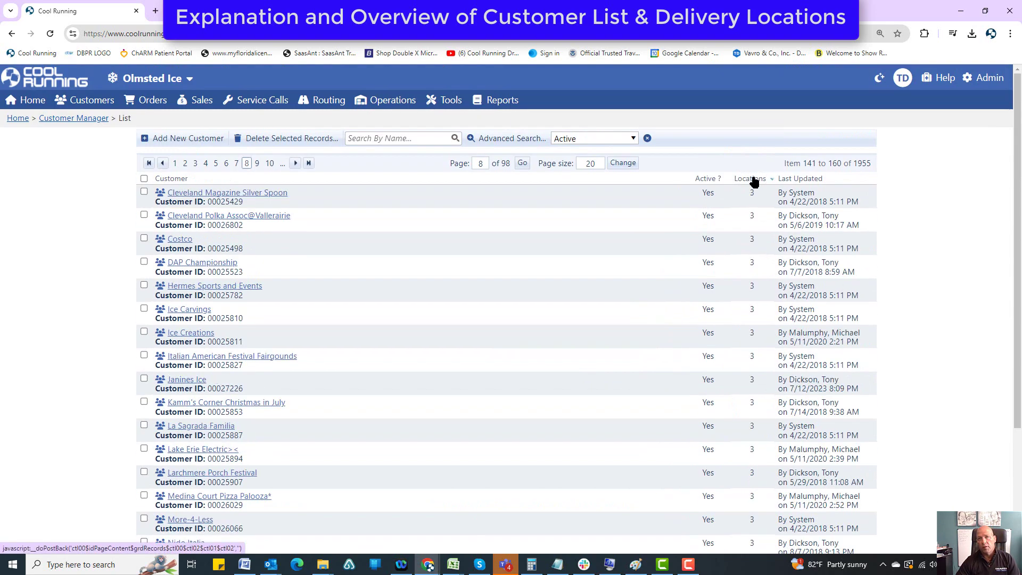
pyautogui.click(753, 179)
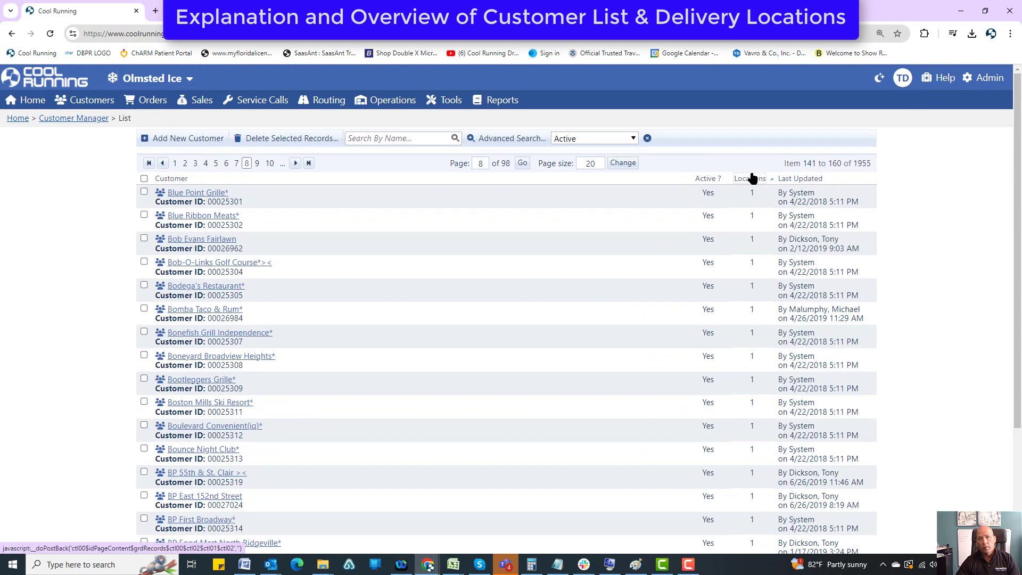
pyautogui.scroll(-3, 217, 344)
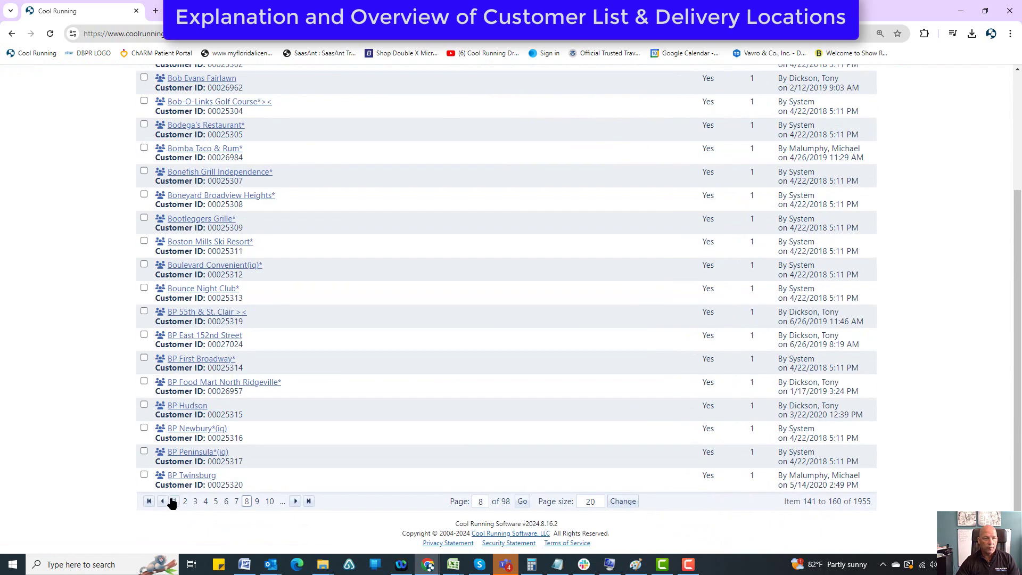
pyautogui.click(172, 501)
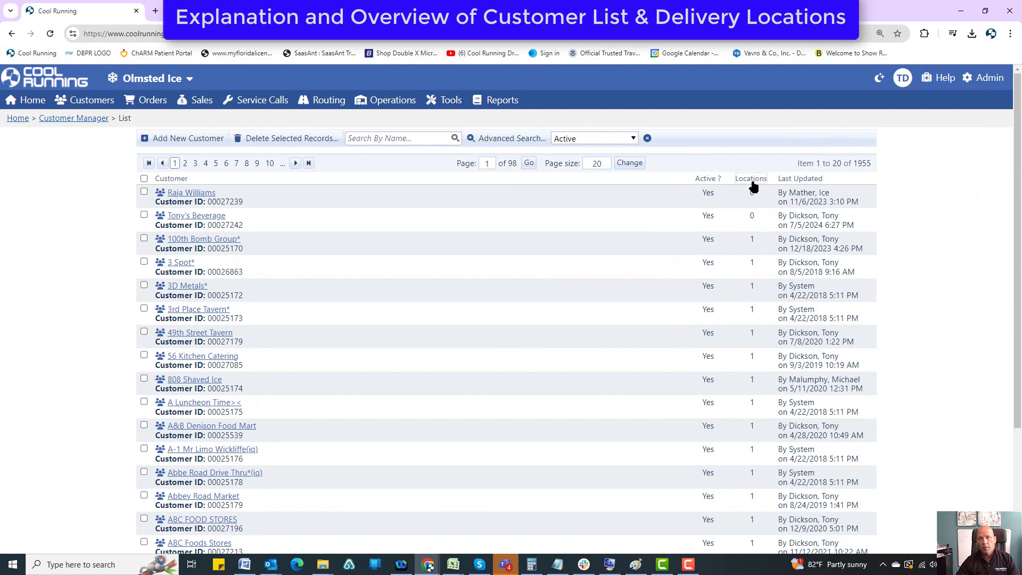
pyautogui.click(752, 181)
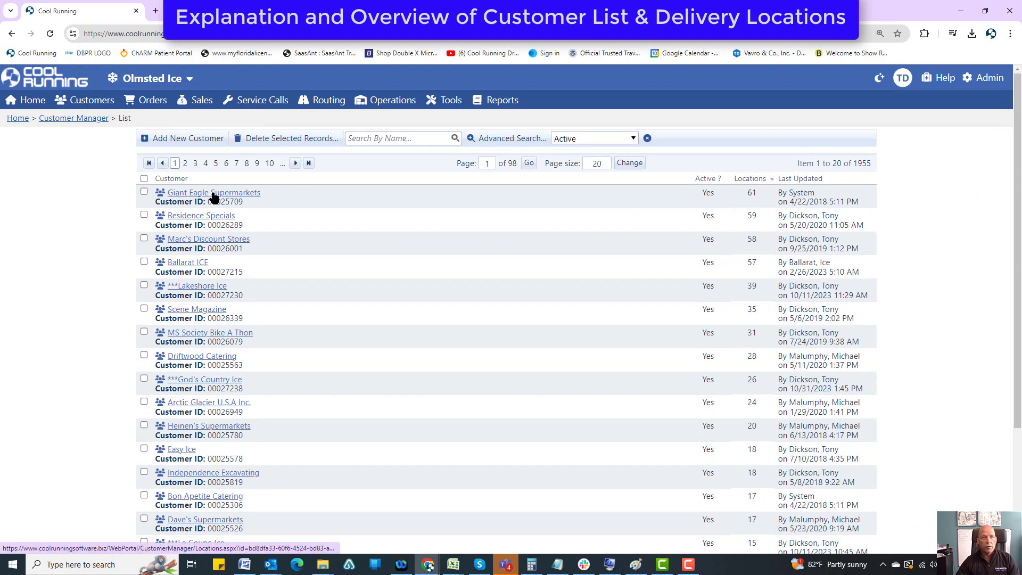
pyautogui.doubleClick(756, 194)
pyautogui.moveTo(748, 198); pyautogui.dragTo(745, 197)
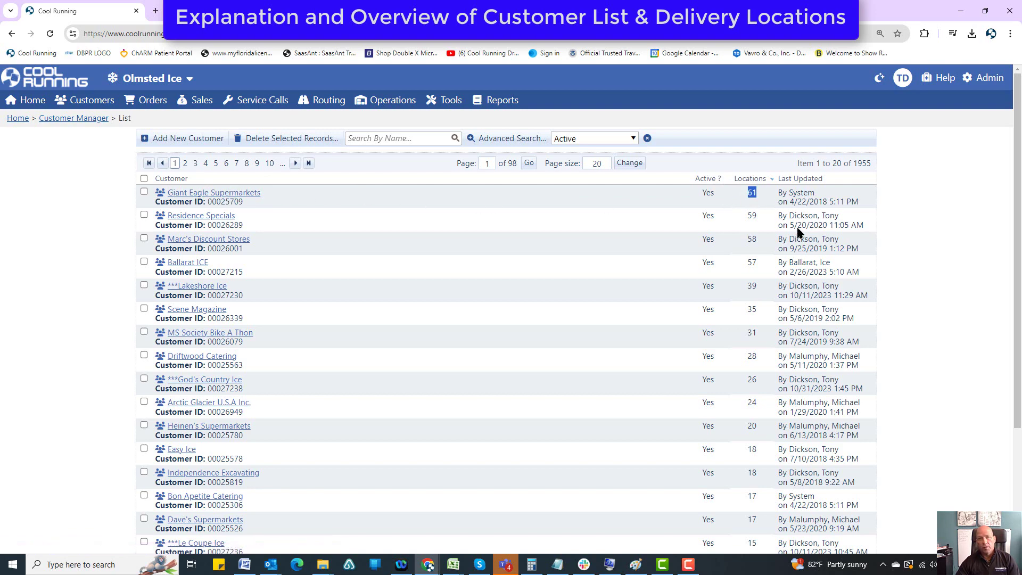
# Step: Open Giant Eagle Supermarkets and view its Customer Properties, category ICE:GROCERY STORE
pyautogui.click(224, 195)
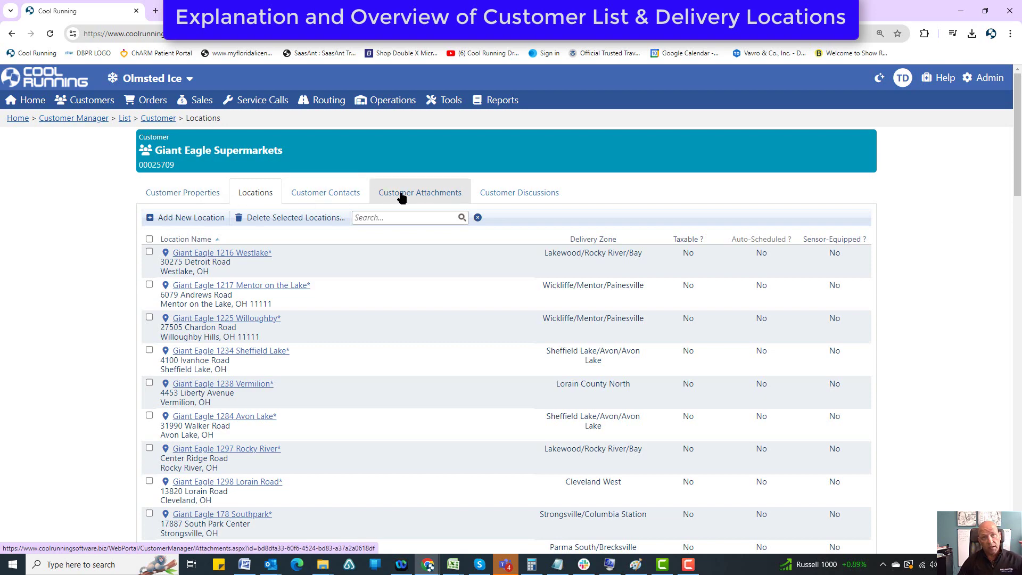
pyautogui.click(179, 194)
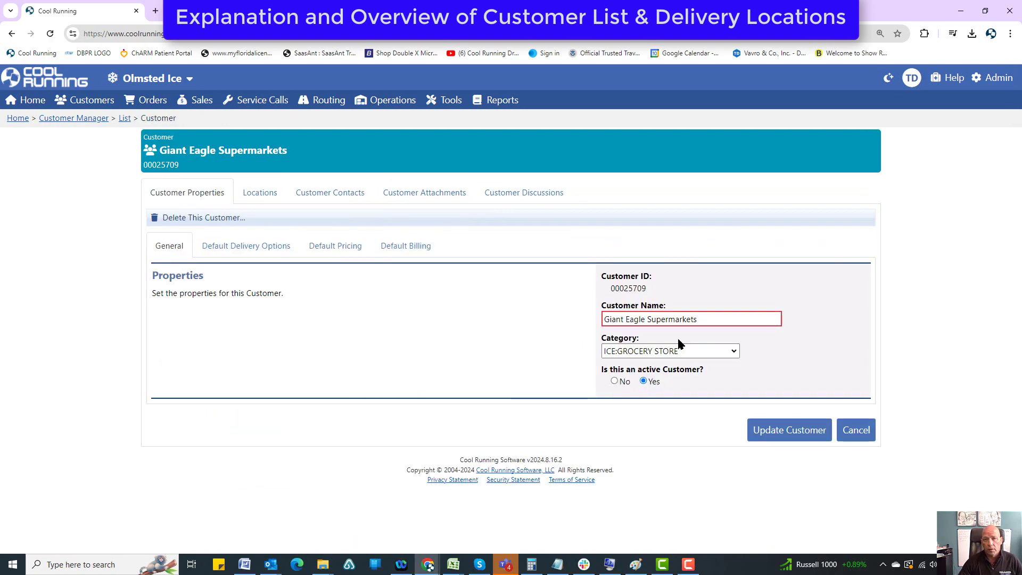
# Step: Keep category ICE:GROCERY STORE and view Default Delivery Options: no proof of delivery, empty driver notes
pyautogui.tripleClick(701, 318)
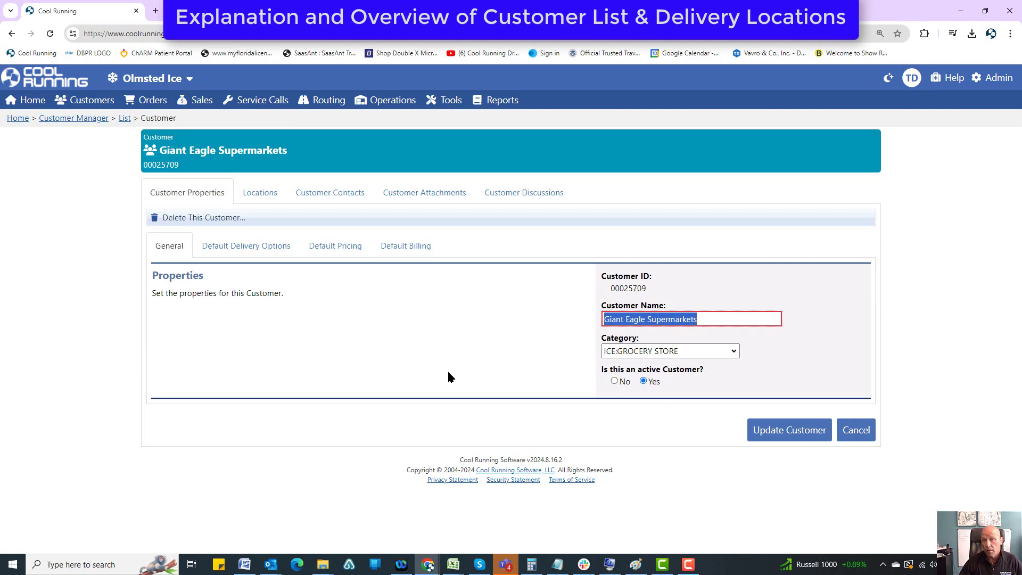
pyautogui.click(726, 355)
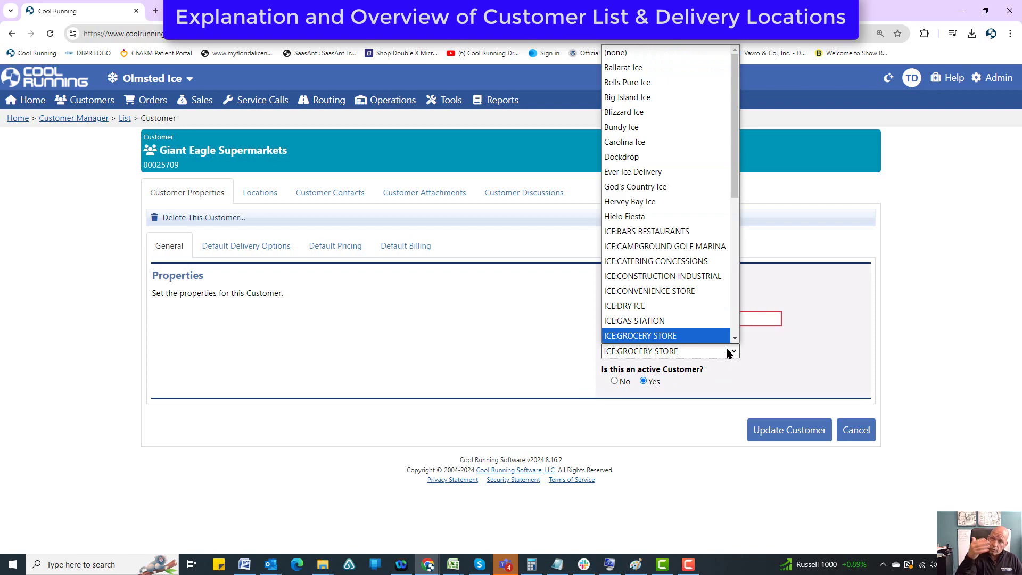
pyautogui.click(729, 353)
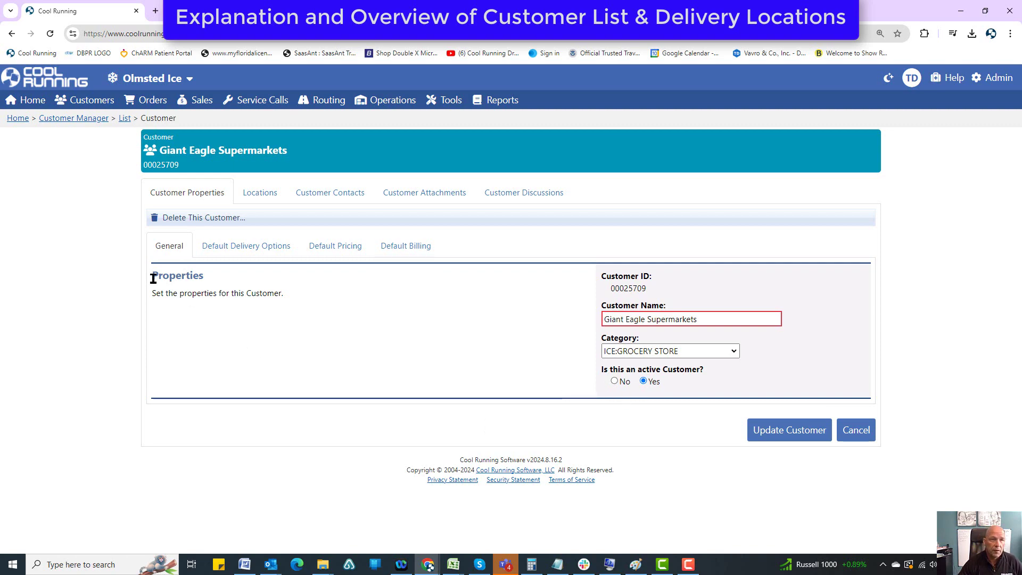
pyautogui.click(271, 249)
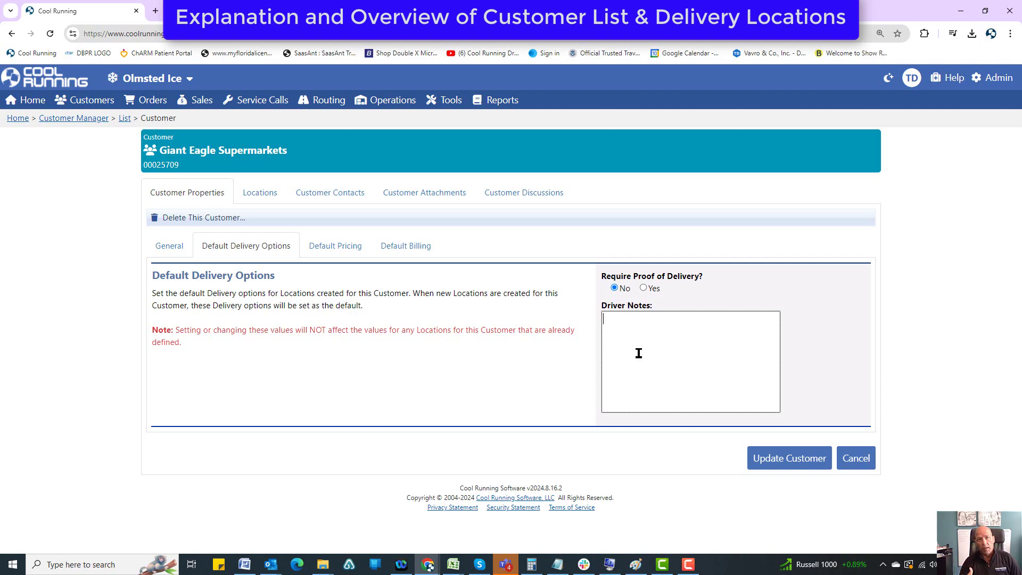
# Step: Show Default Pricing (tier 1, sell price printed, retail not) and dismiss the chat notification
pyautogui.click(336, 246)
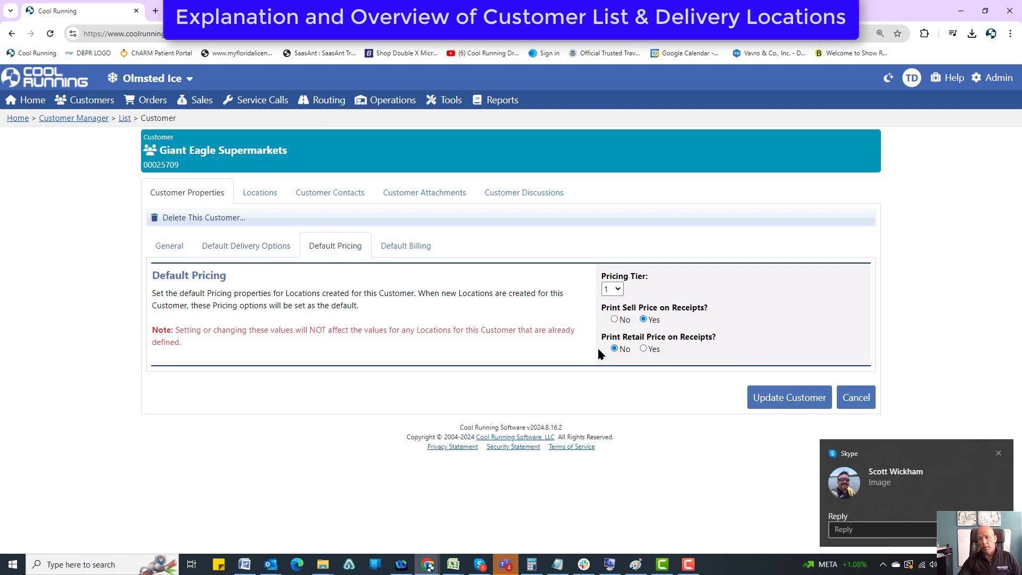
pyautogui.click(998, 453)
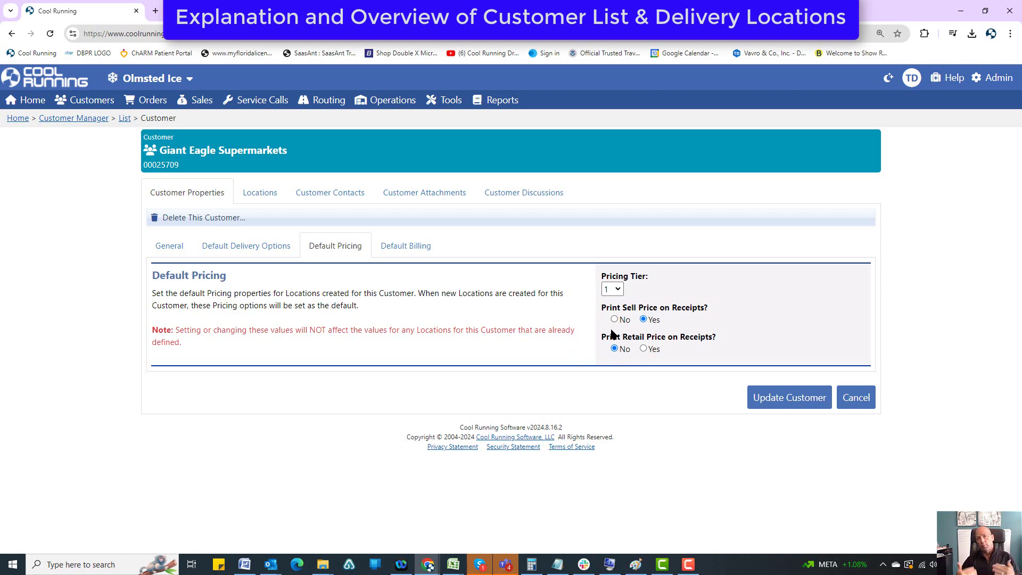
# Step: Review the Default Billing fields, keeping Cuyahoga as the sales tax area
pyautogui.click(405, 245)
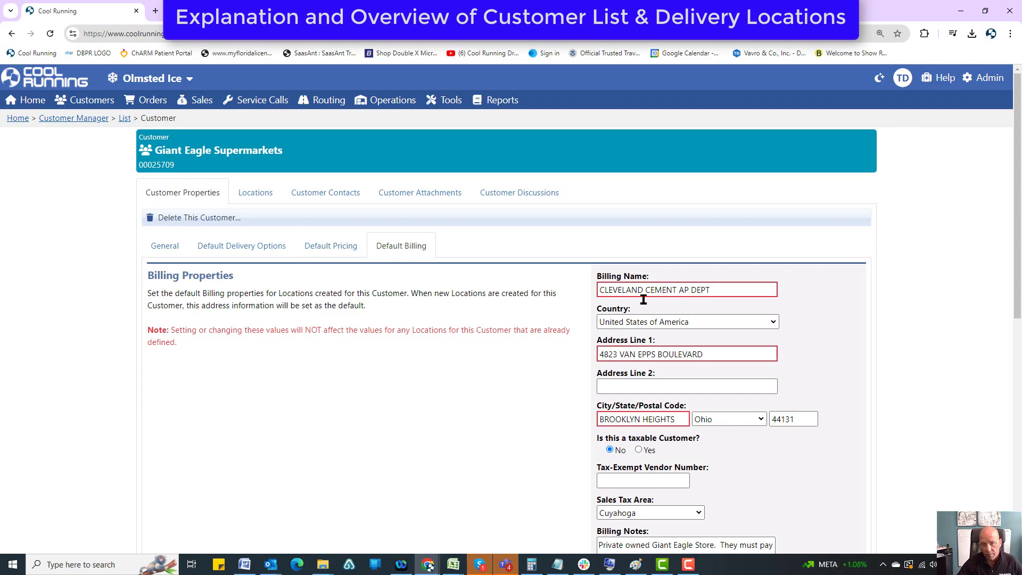
pyautogui.scroll(-2, 535, 342)
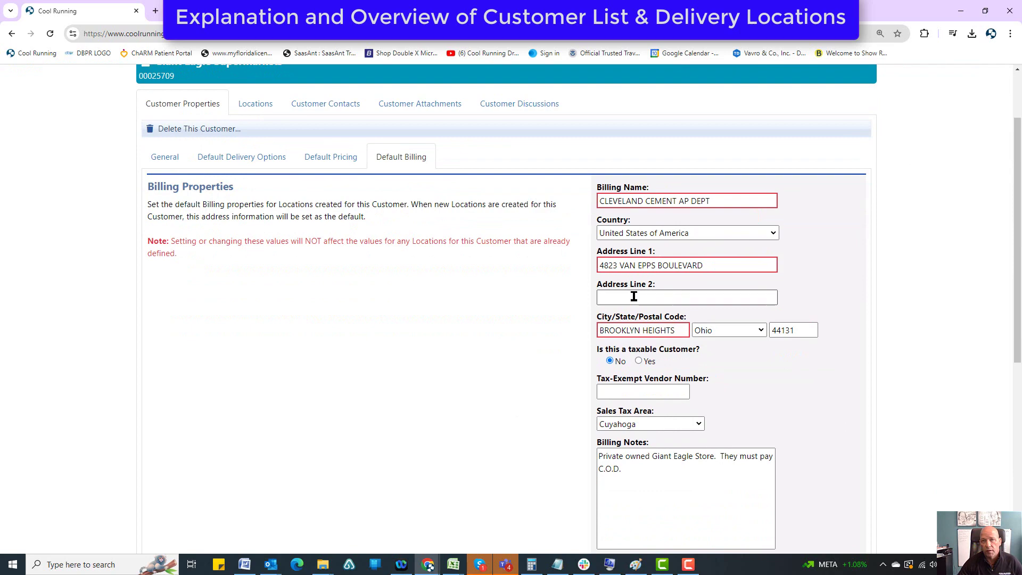
pyautogui.scroll(2, 595, 338)
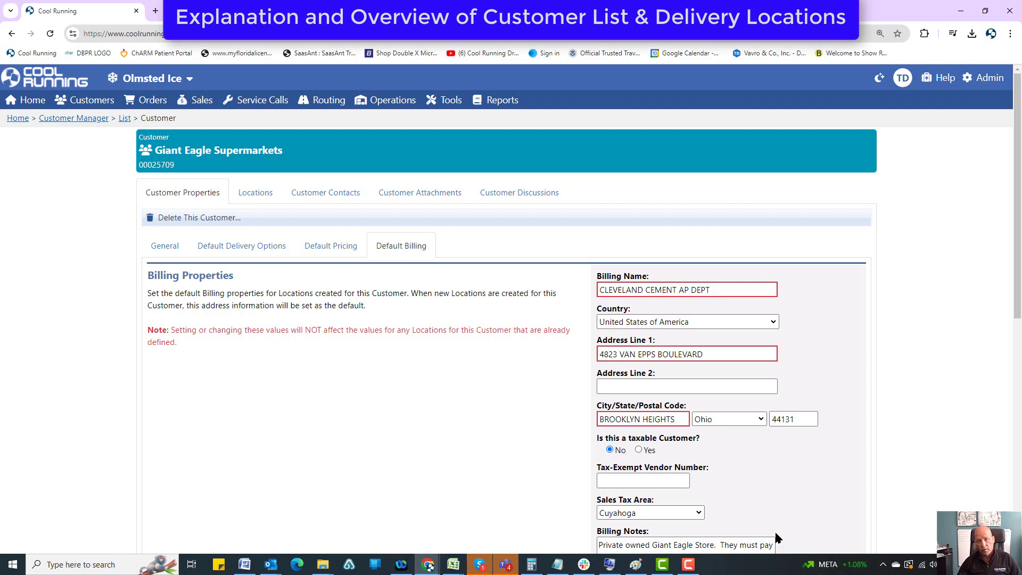
pyautogui.scroll(-2, 696, 385)
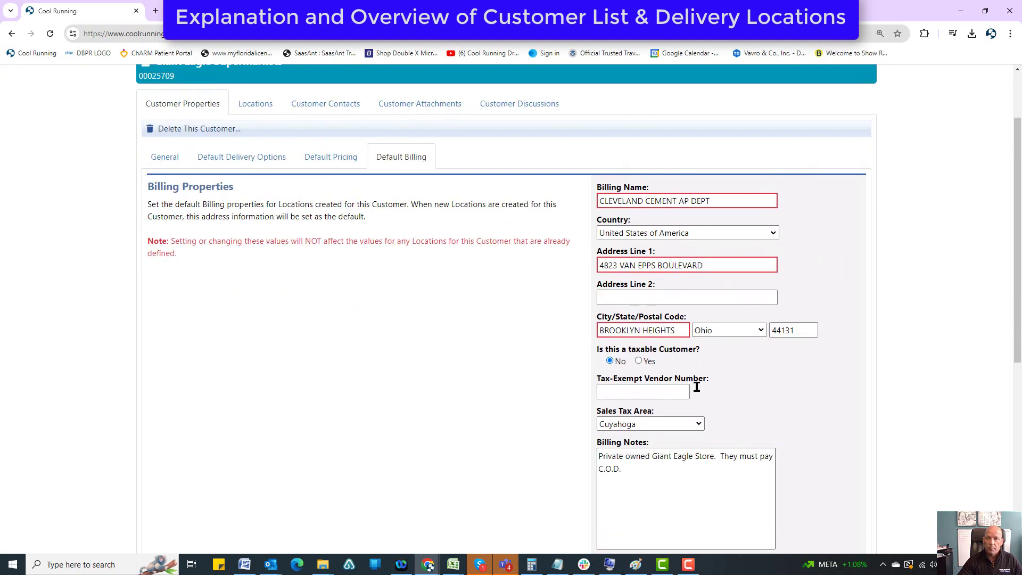
pyautogui.scroll(2, 695, 385)
pyautogui.scroll(-4, 695, 387)
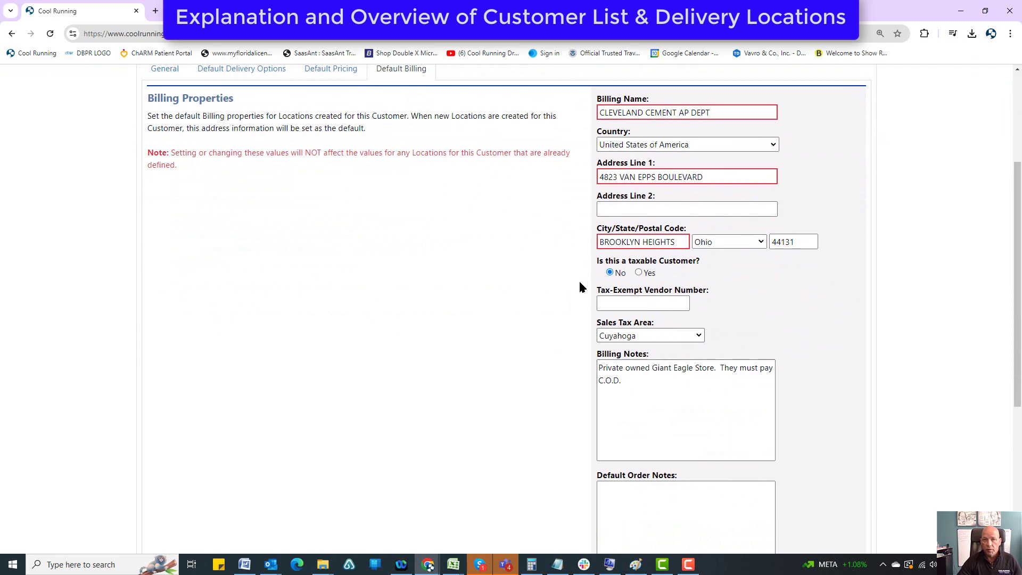
pyautogui.click(621, 306)
pyautogui.click(548, 301)
pyautogui.click(661, 335)
pyautogui.click(661, 339)
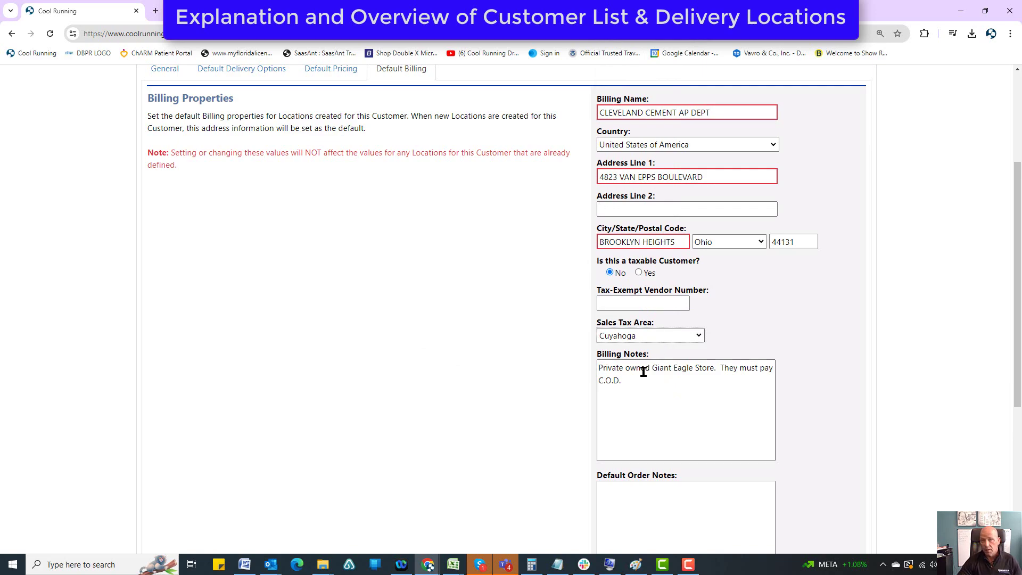
pyautogui.scroll(-4, 646, 372)
pyautogui.moveTo(650, 278); pyautogui.dragTo(483, 149)
pyautogui.scroll(-1, 525, 320)
pyautogui.scroll(-1, 525, 320)
pyautogui.click(673, 241)
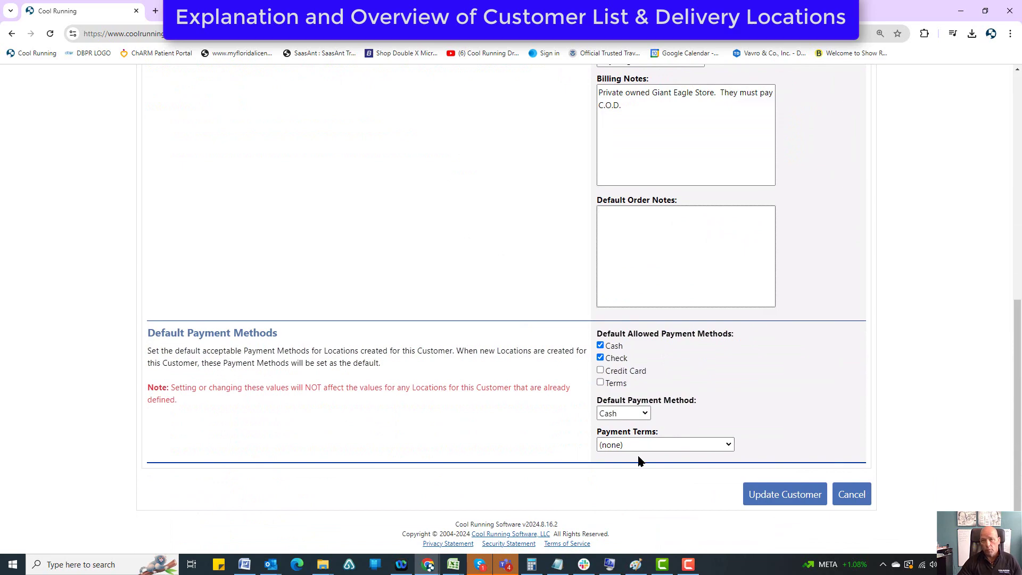
pyautogui.scroll(2, 640, 459)
pyautogui.scroll(-2, 651, 391)
# Step: Allow only Terms payments, default to Terms with Terms-30 days, and update the customer
pyautogui.click(600, 382)
pyautogui.click(600, 357)
pyautogui.click(600, 345)
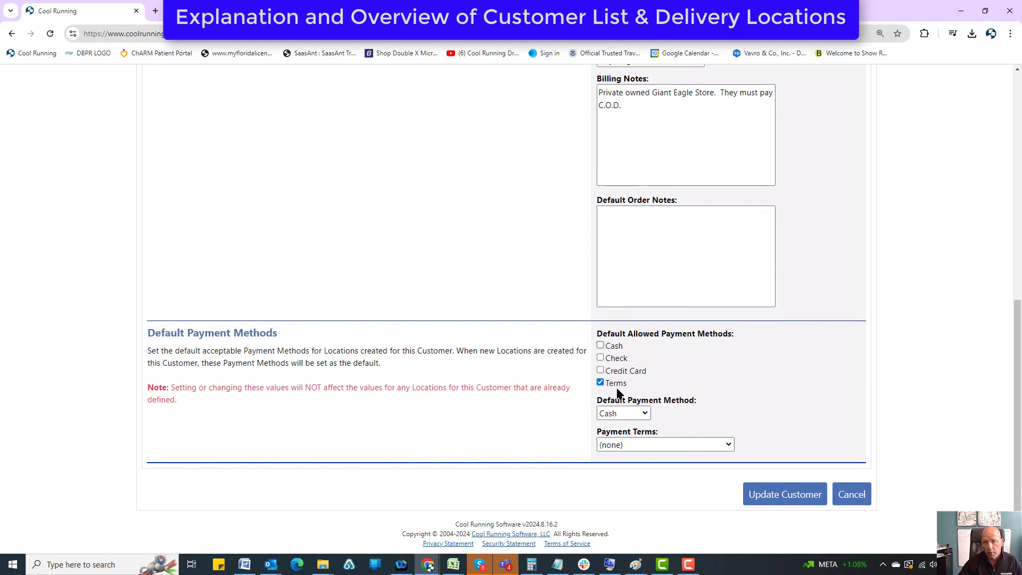
pyautogui.click(641, 415)
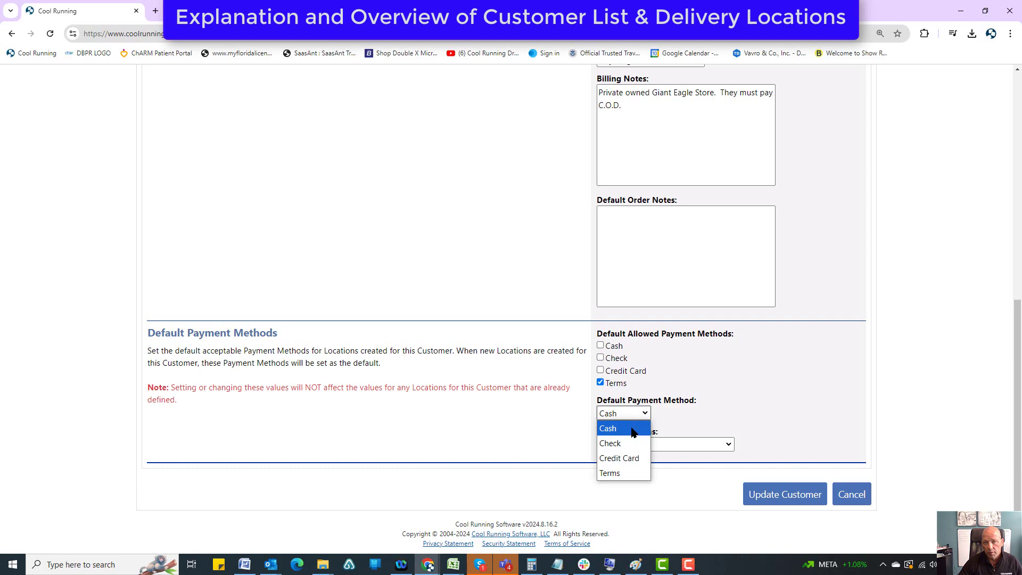
pyautogui.click(626, 474)
pyautogui.click(654, 446)
pyautogui.click(644, 432)
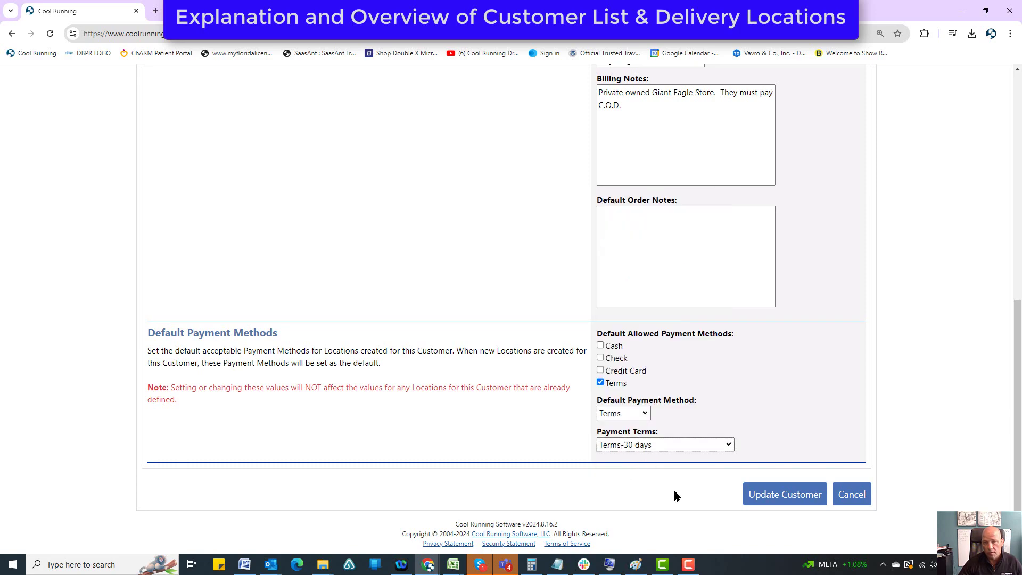
pyautogui.scroll(9, 735, 487)
pyautogui.scroll(-9, 664, 474)
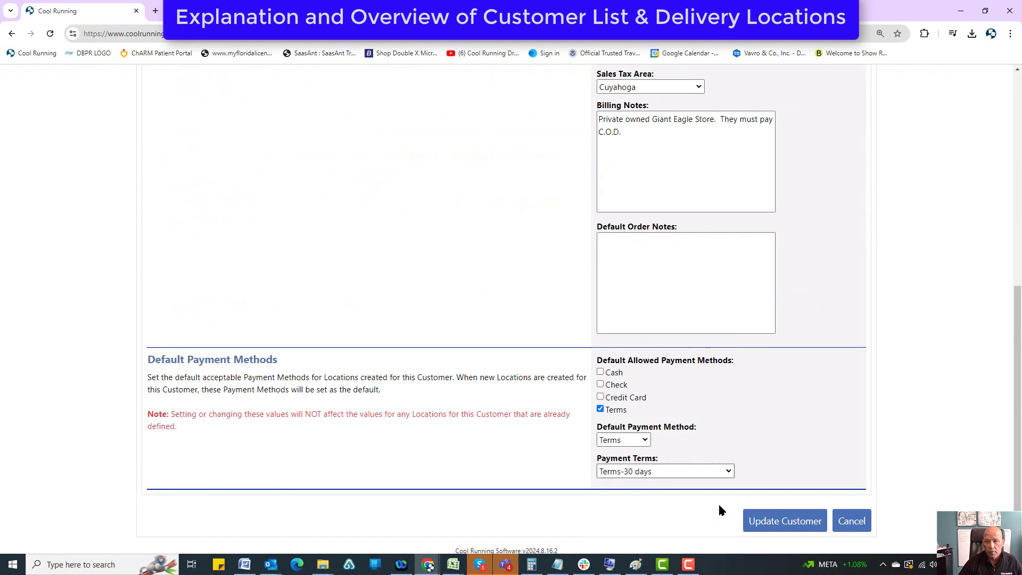
pyautogui.click(783, 498)
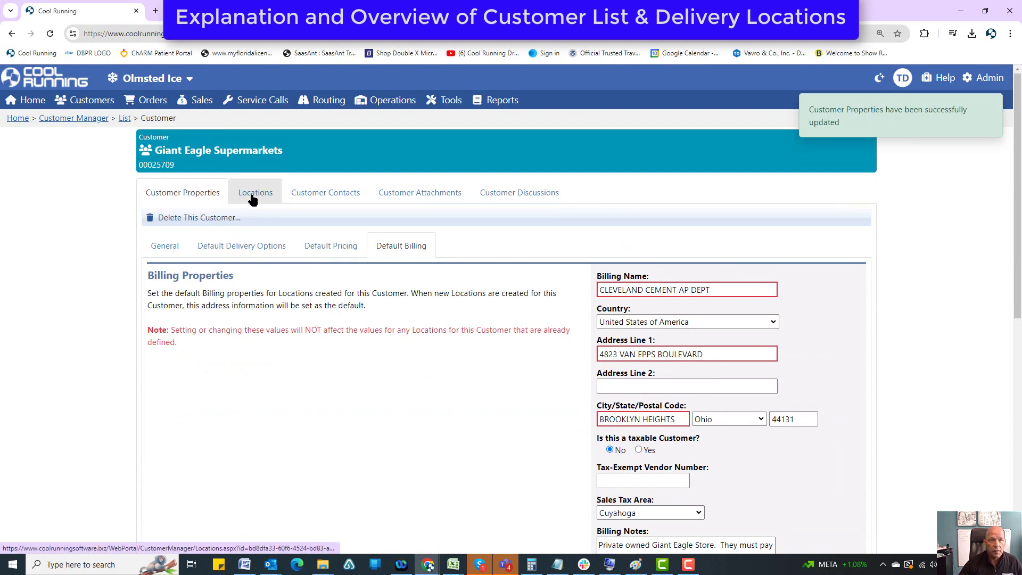
# Step: Review the empty Customer Contacts, starting and cancelling a new contact
pyautogui.click(325, 197)
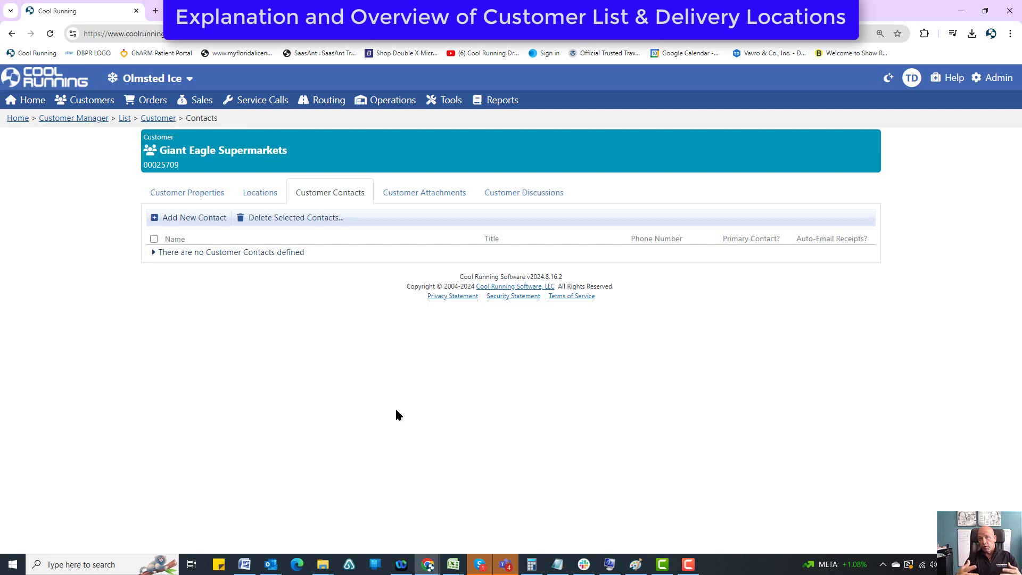
pyautogui.click(195, 219)
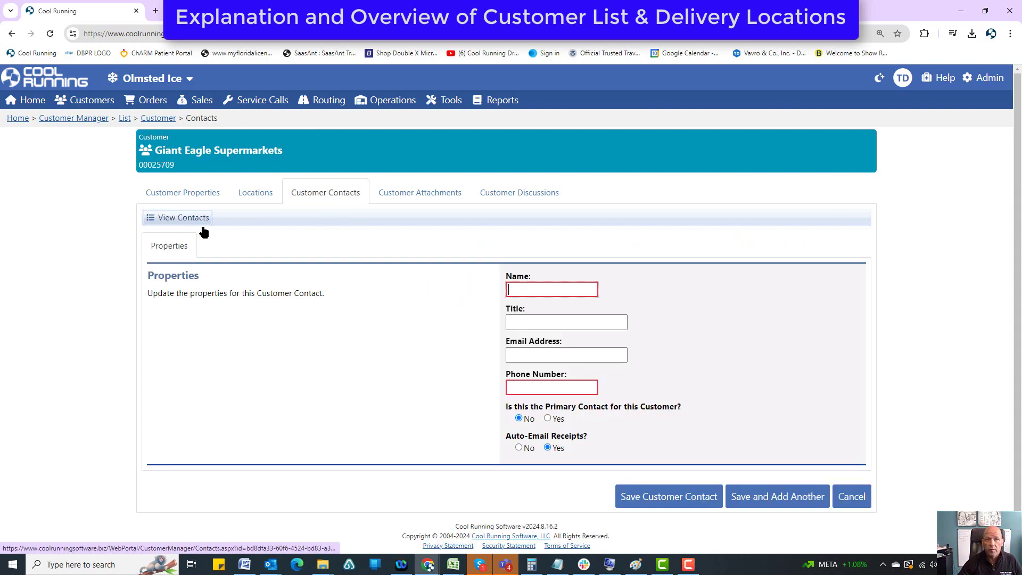
pyautogui.click(850, 496)
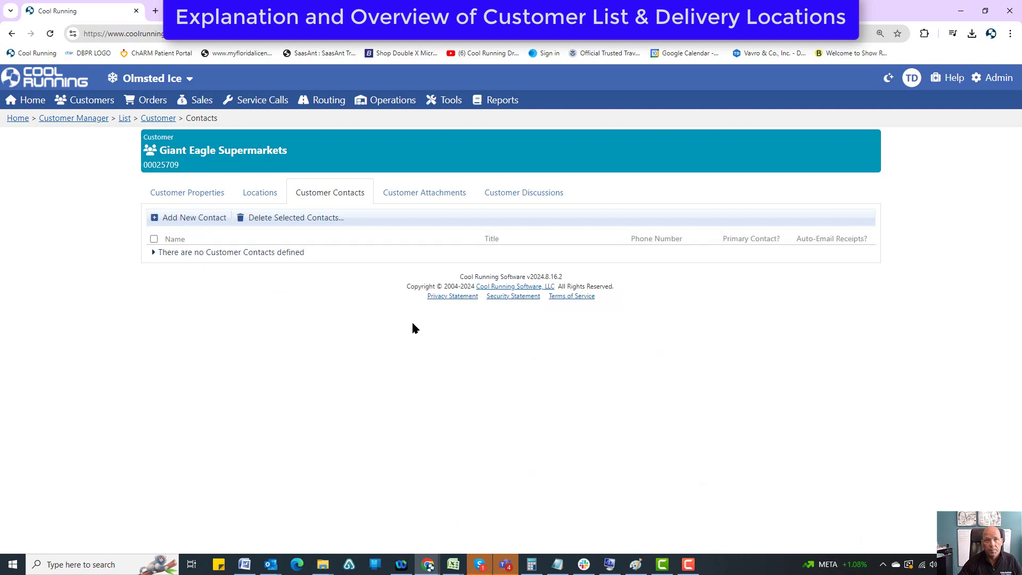
# Step: Check attachments and discussions, cancel a new topic, and show the delivery locations list
pyautogui.click(410, 192)
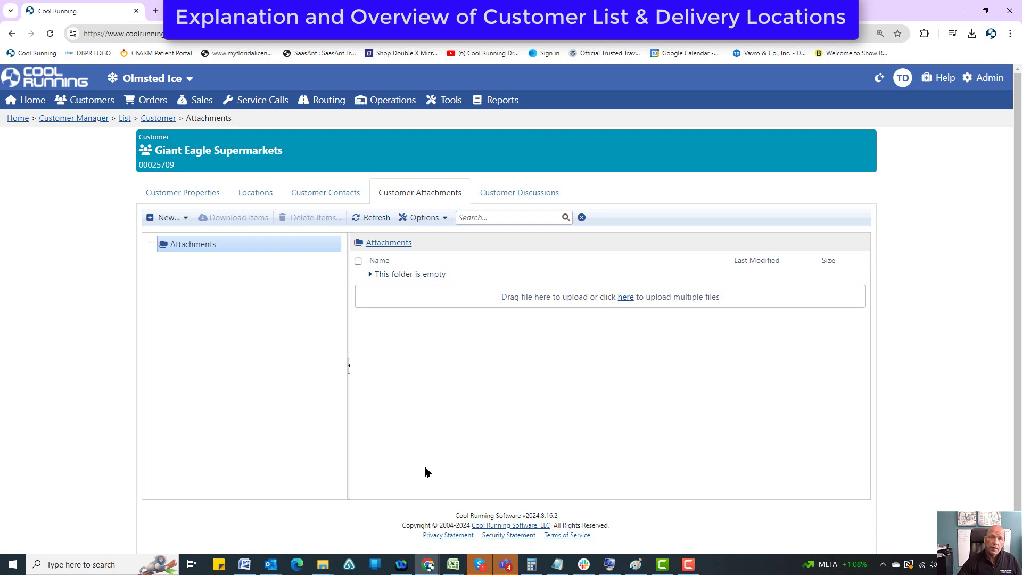
pyautogui.click(501, 198)
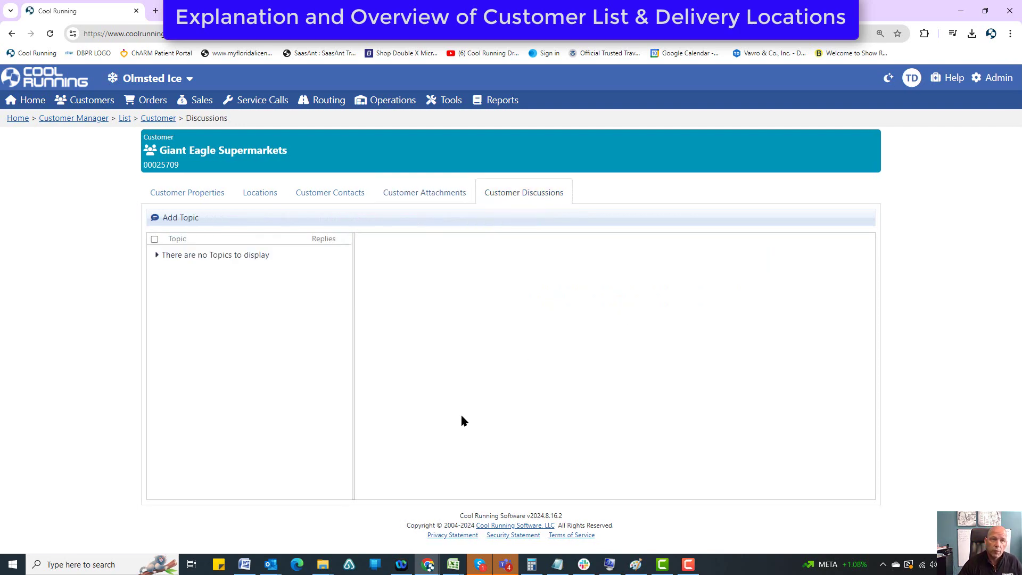
pyautogui.click(171, 217)
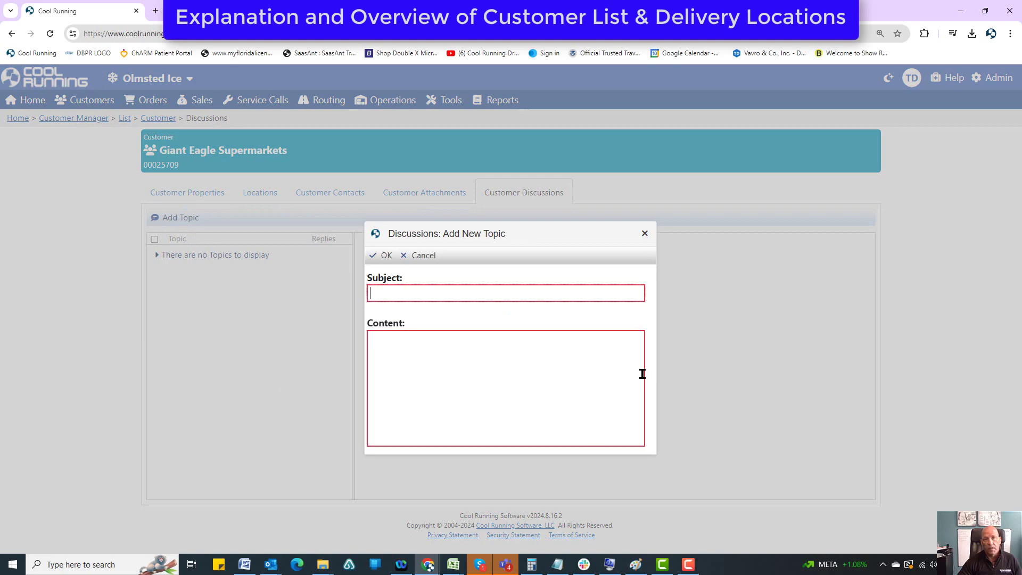
pyautogui.click(644, 233)
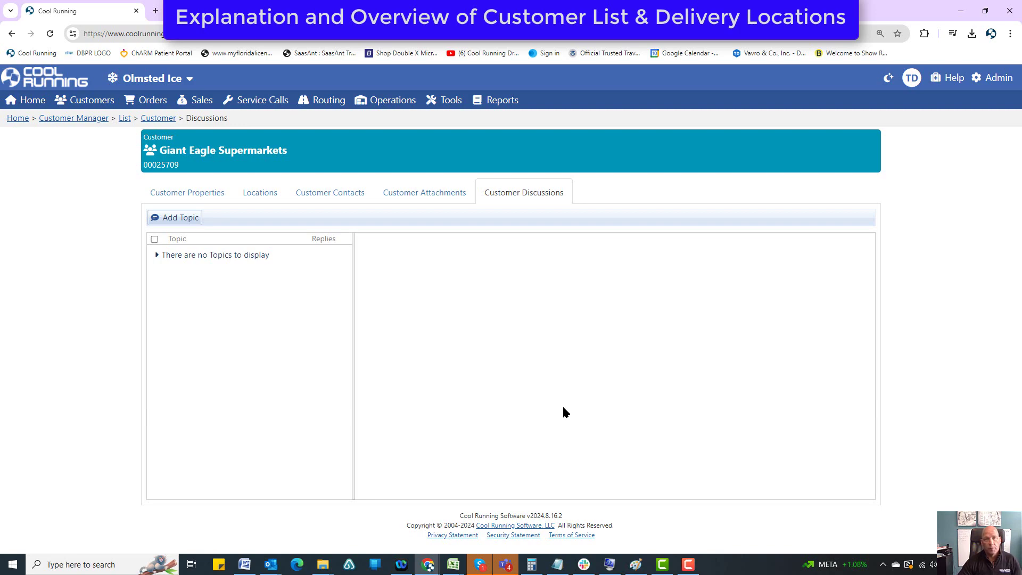
pyautogui.click(253, 197)
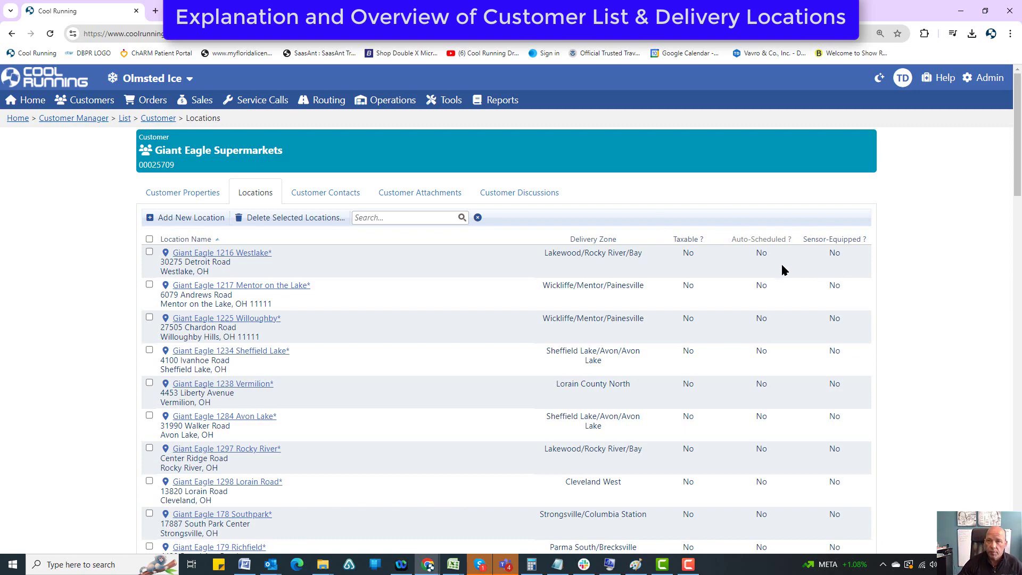
# Step: Point out the first location's auto-scheduled and taxable status in the locations list
pyautogui.doubleClick(760, 253)
pyautogui.doubleClick(687, 255)
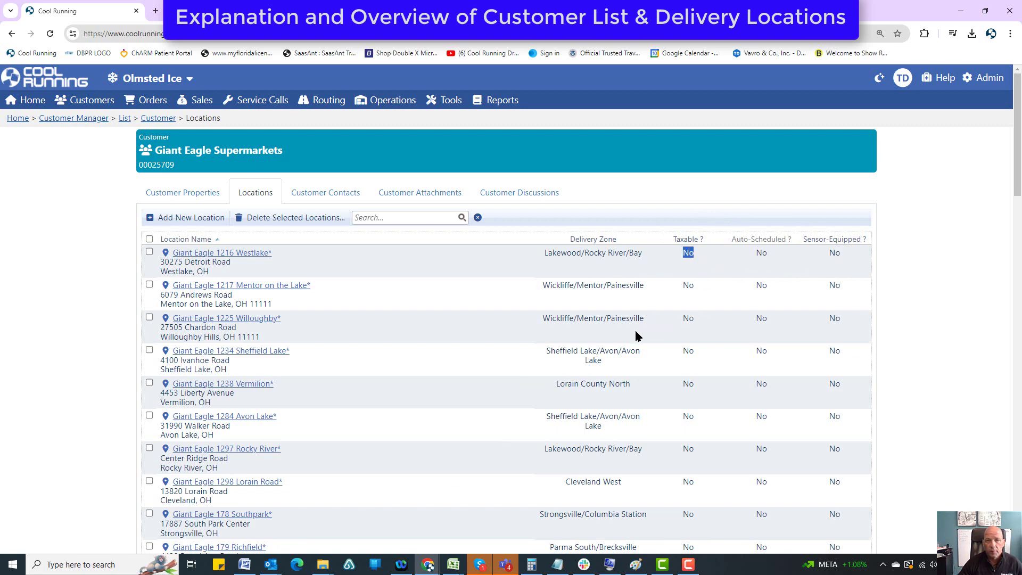
pyautogui.scroll(-3, 538, 381)
pyautogui.scroll(3, 539, 383)
# Step: Open the Giant Eagle 1216 Westlake* location's properties, then open a new browser tab
pyautogui.click(210, 255)
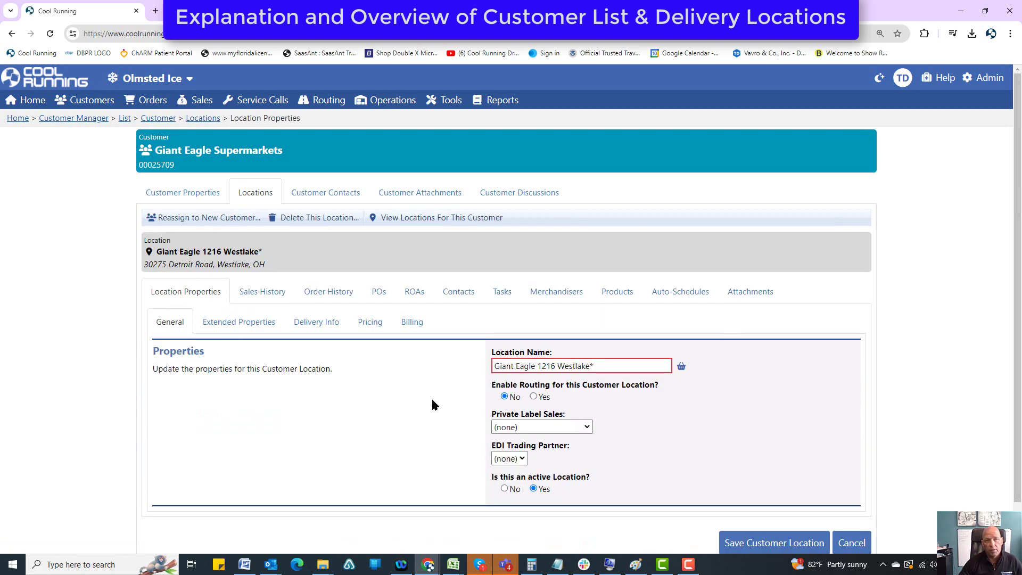
pyautogui.moveTo(593, 366); pyautogui.dragTo(295, 417)
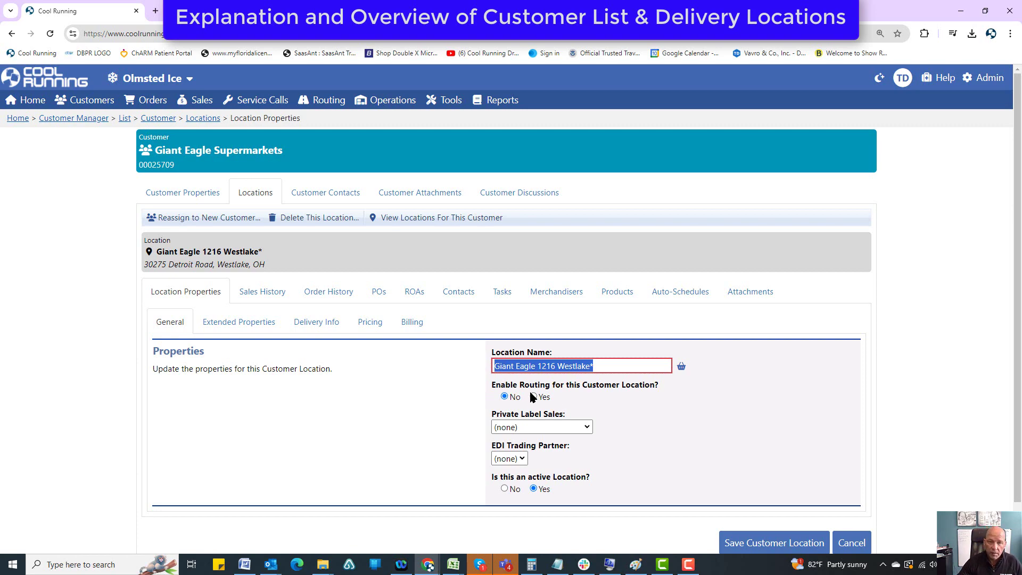
pyautogui.click(537, 400)
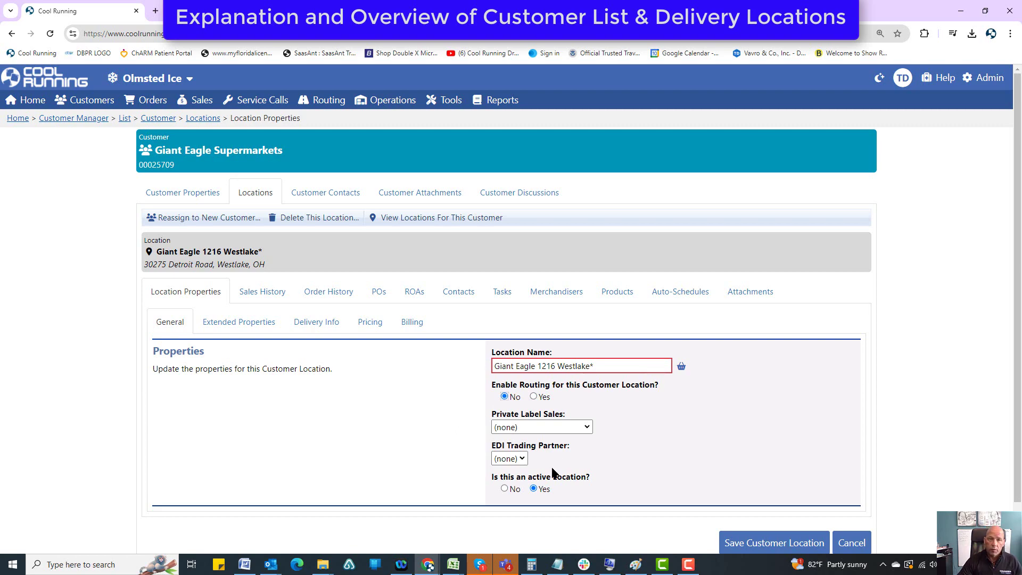
pyautogui.click(155, 11)
pyautogui.write('ww')
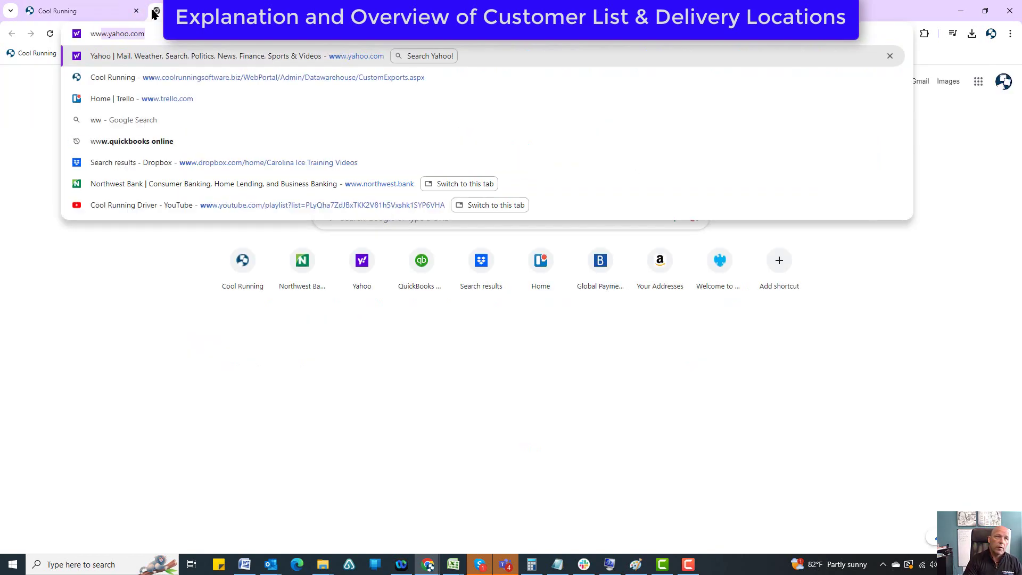
pyautogui.write('w.cool')
pyautogui.press('Return')
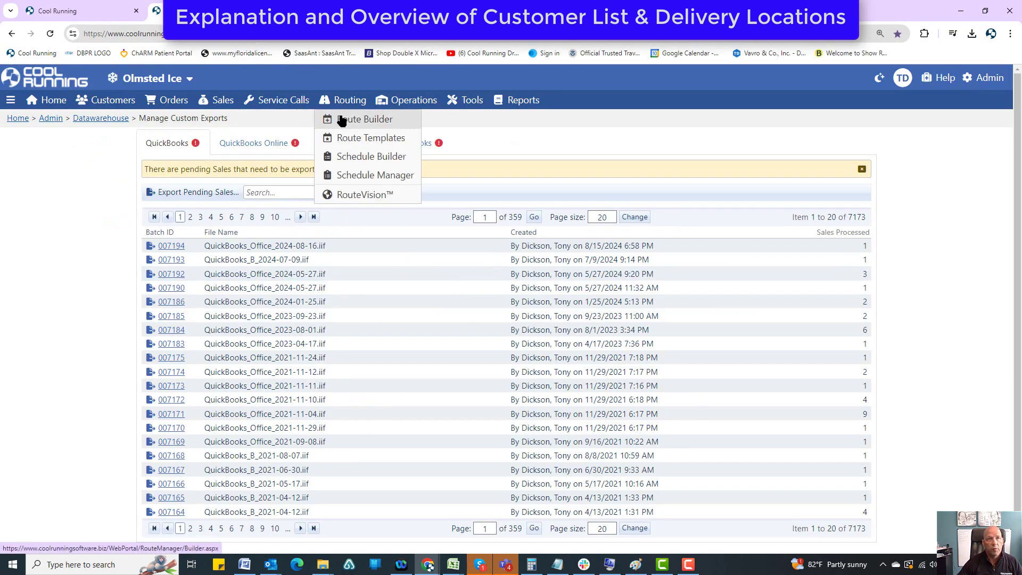
pyautogui.click(327, 119)
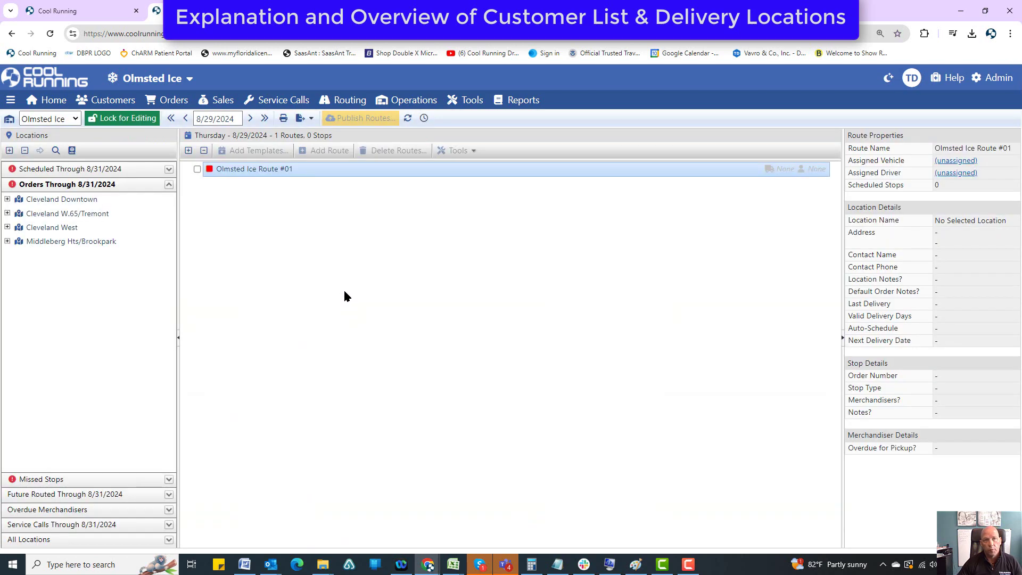
# Step: Lock routes for editing and add BJ's Wholesale Club #122 from Garfield Hts./Bedford to Olmsted Ice Route #01
pyautogui.click(167, 185)
pyautogui.click(168, 261)
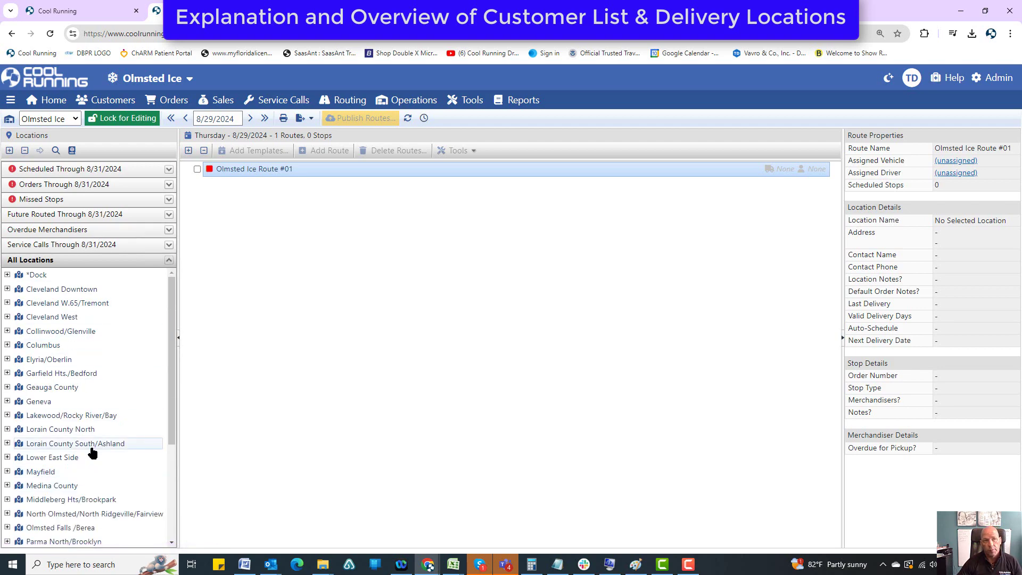
pyautogui.click(8, 373)
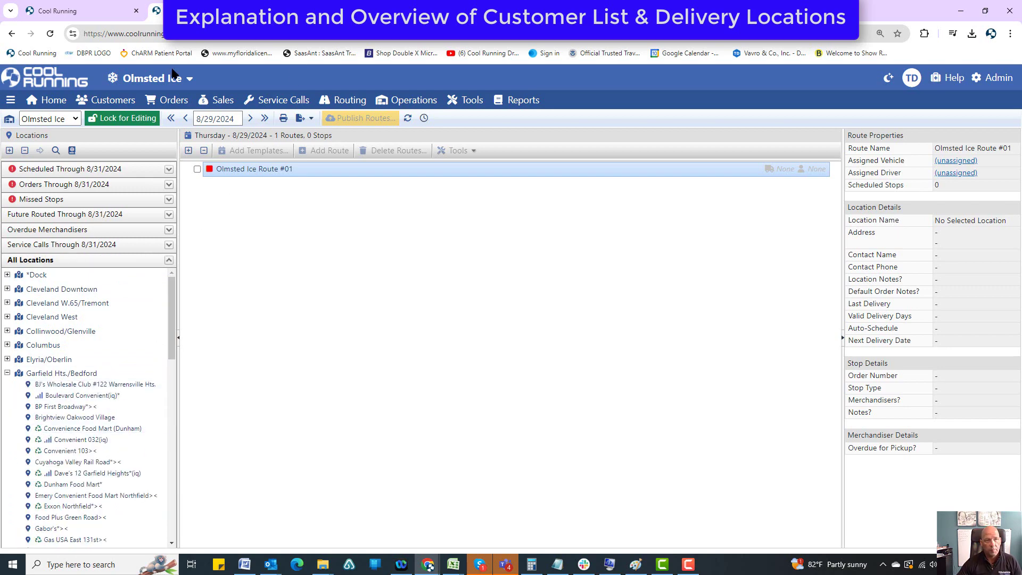
pyautogui.click(101, 120)
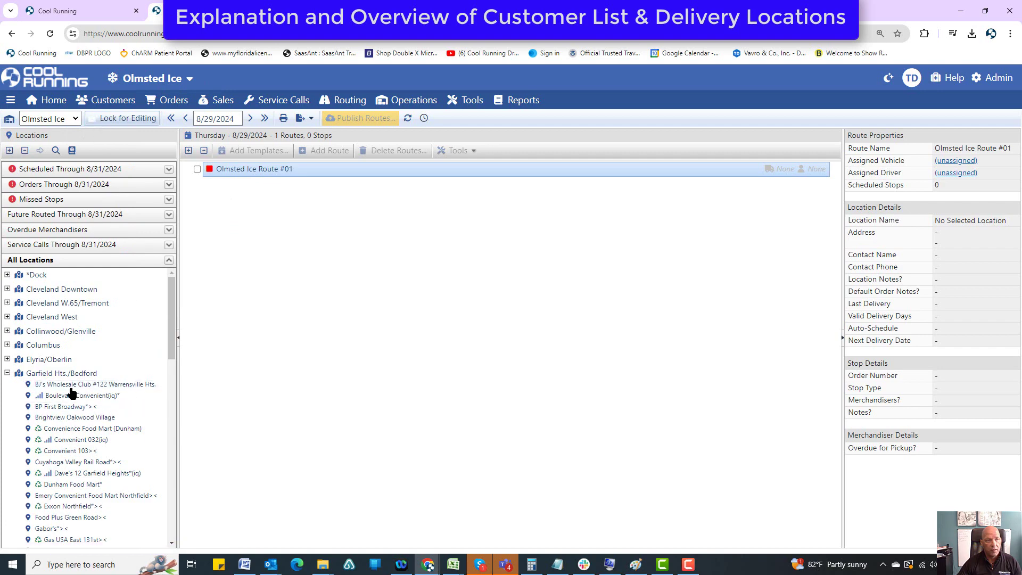
pyautogui.click(7, 372)
pyautogui.moveTo(80, 384); pyautogui.dragTo(247, 218)
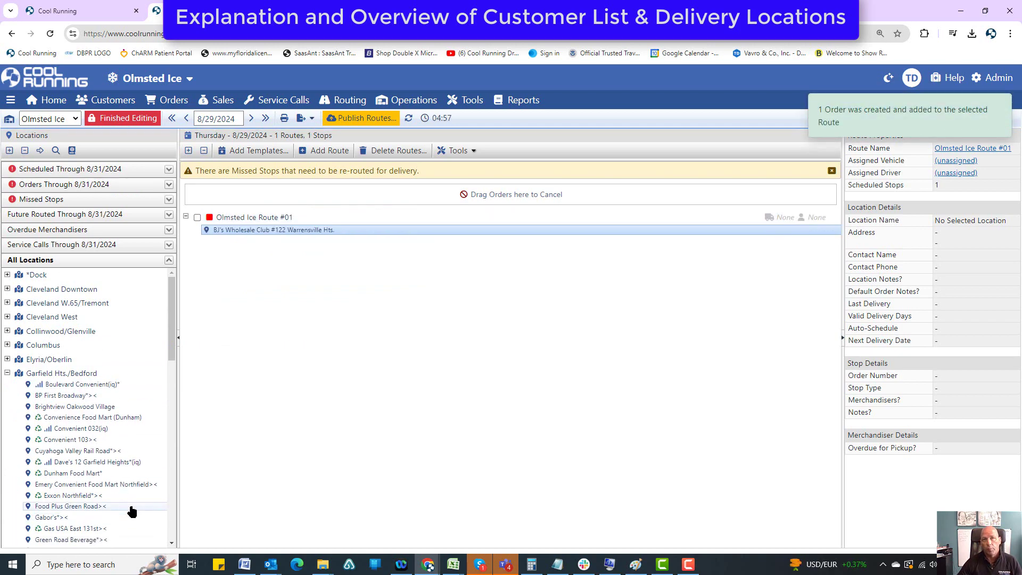
# Step: Back on the Giant Eagle location, check the Private Label Sales choices, leaving it at (none)
pyautogui.click(59, 9)
pyautogui.click(578, 428)
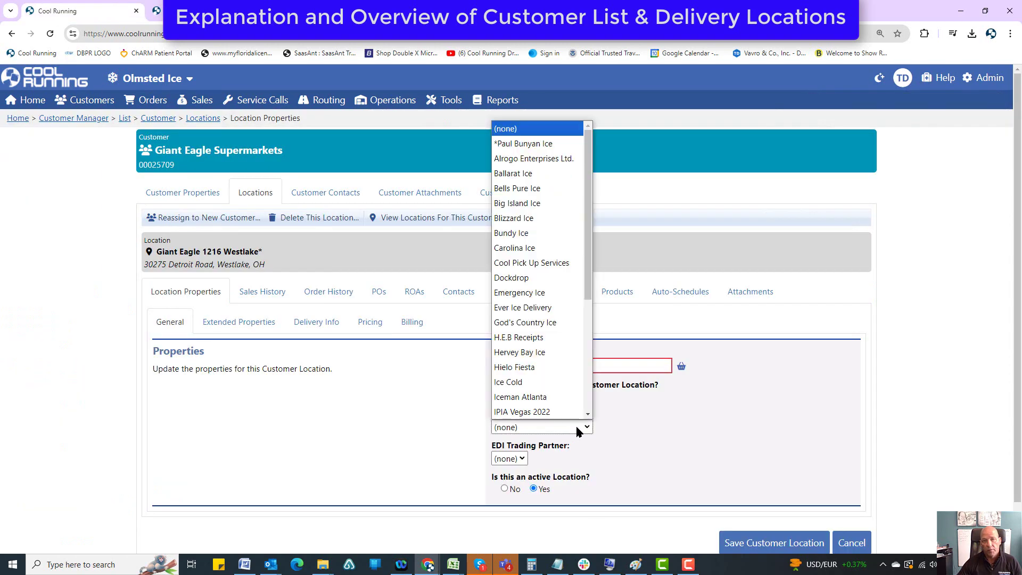
pyautogui.click(577, 429)
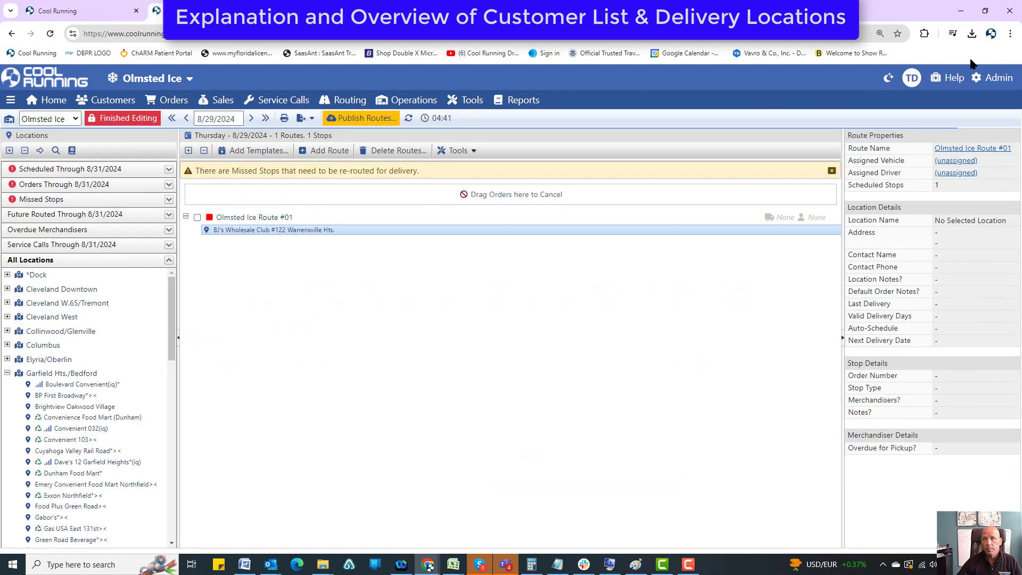
# Step: Open the Ballarat Ice record under Admin Settings > Objects > Private Labels
pyautogui.click(993, 78)
pyautogui.click(957, 177)
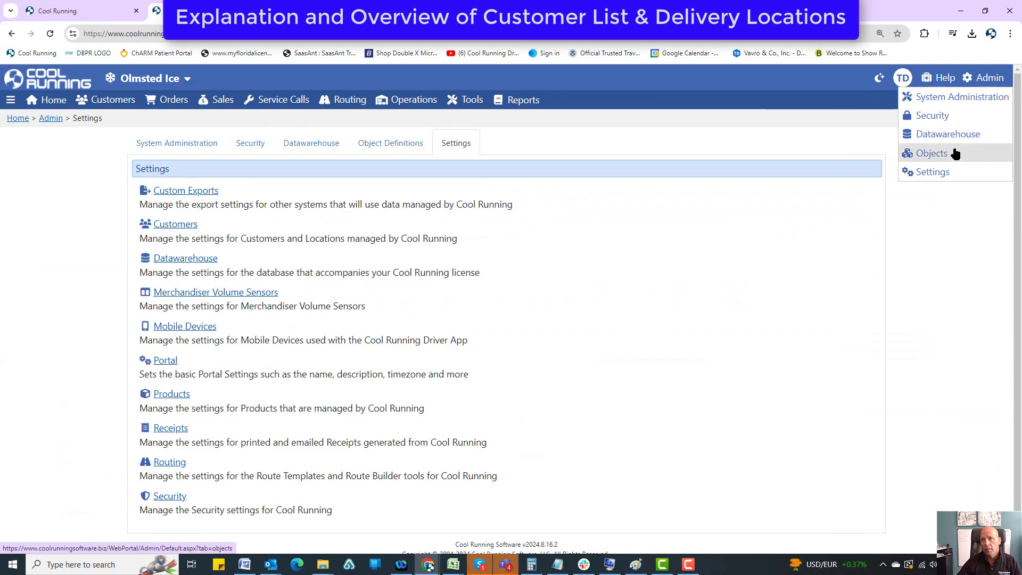
pyautogui.click(940, 153)
pyautogui.click(179, 392)
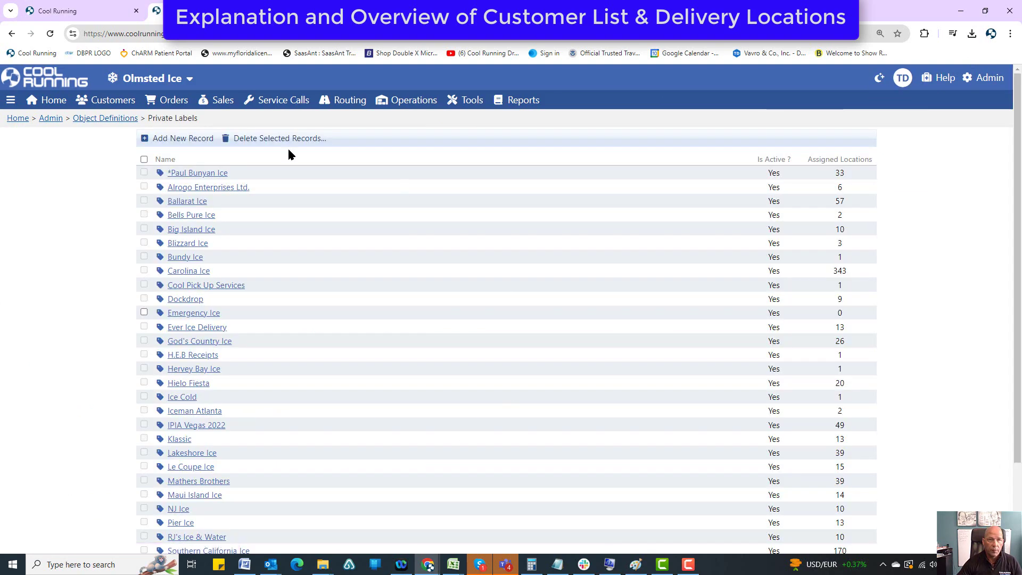
pyautogui.click(192, 201)
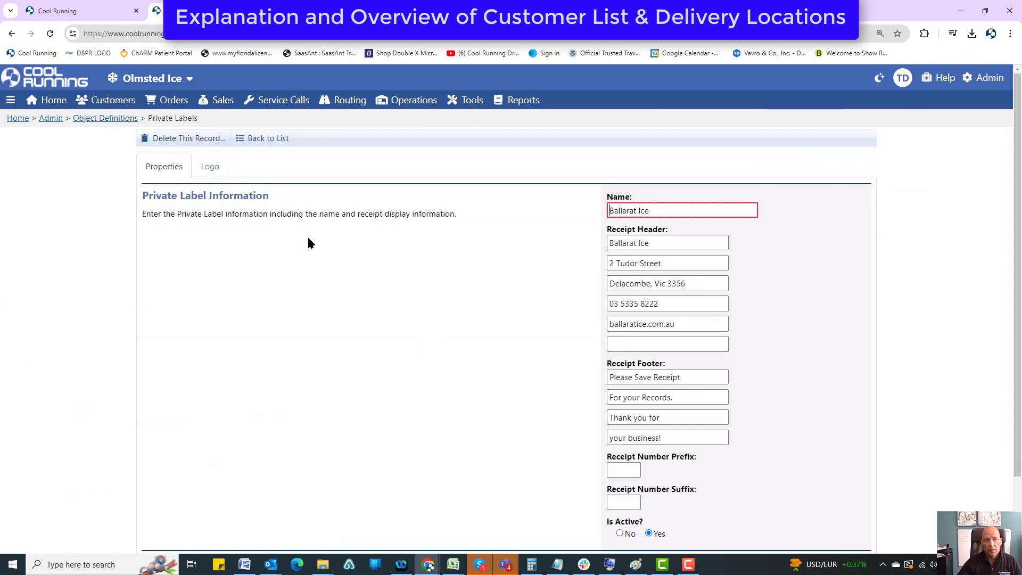
# Step: Return to Giant Eagle 1216 Westlake and check the EDI trading partner choices, leaving them unchanged
pyautogui.click(96, 9)
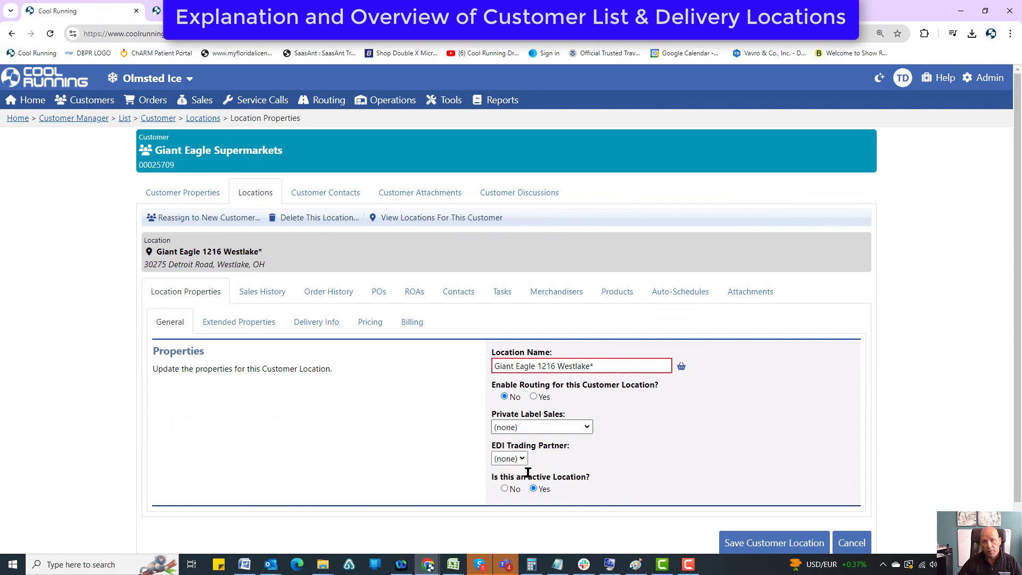
pyautogui.click(510, 459)
pyautogui.click(506, 468)
# Step: Scroll through the QuickBooks extended properties and select the full location name, then show Delivery Info
pyautogui.click(250, 324)
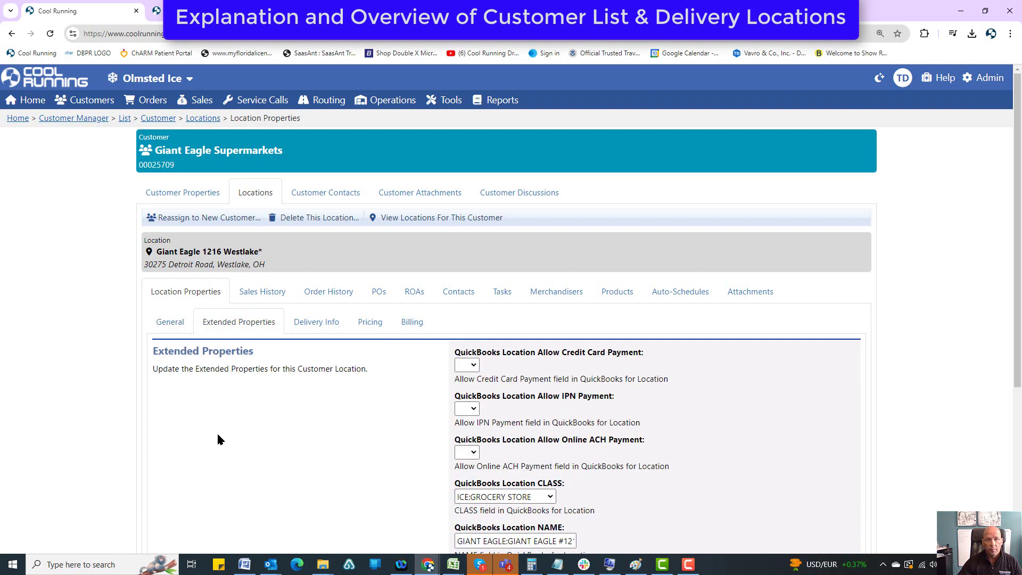
pyautogui.scroll(-3, 506, 434)
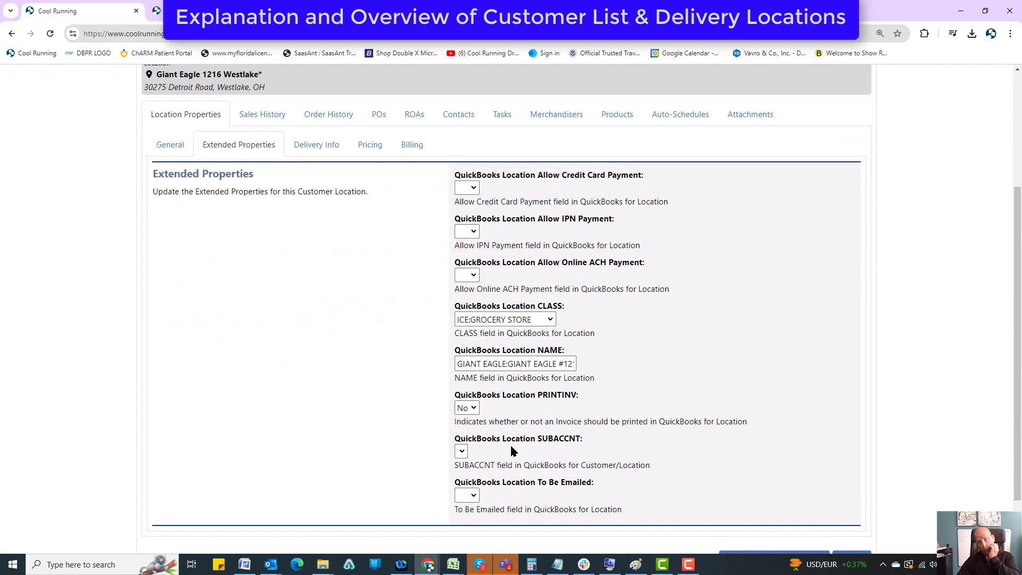
pyautogui.scroll(3, 514, 451)
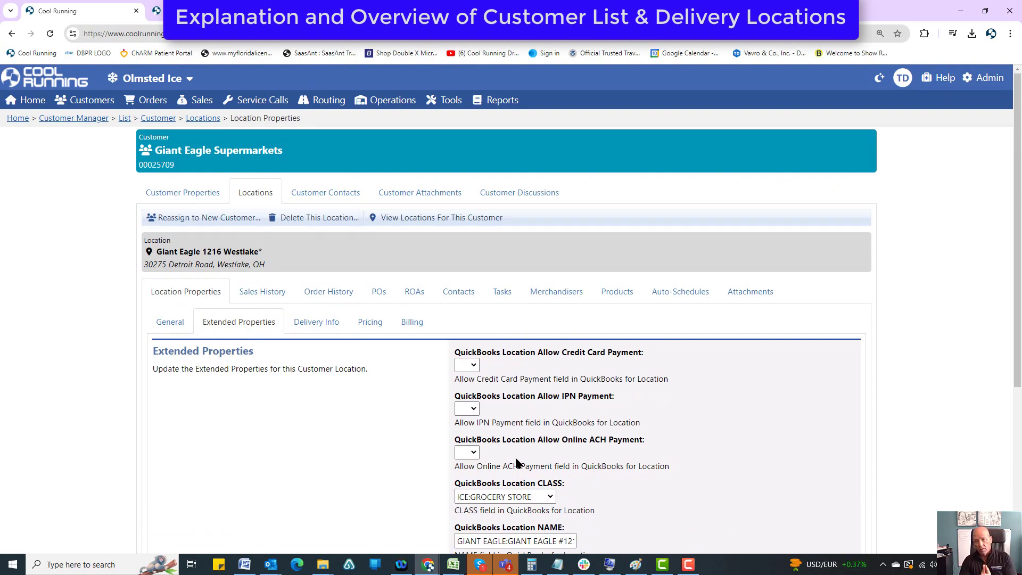
pyautogui.scroll(-2, 515, 463)
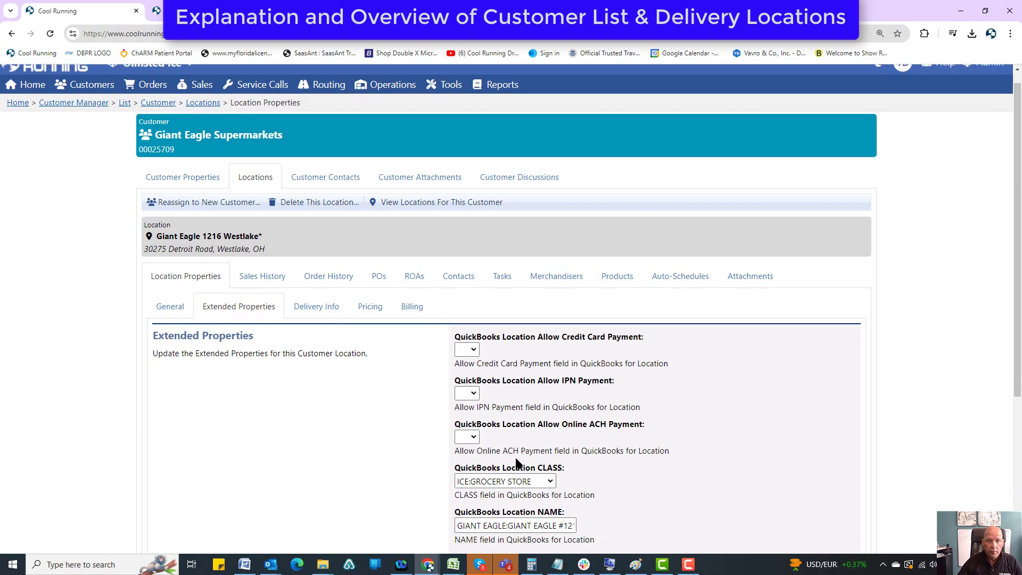
pyautogui.moveTo(457, 452); pyautogui.dragTo(642, 484)
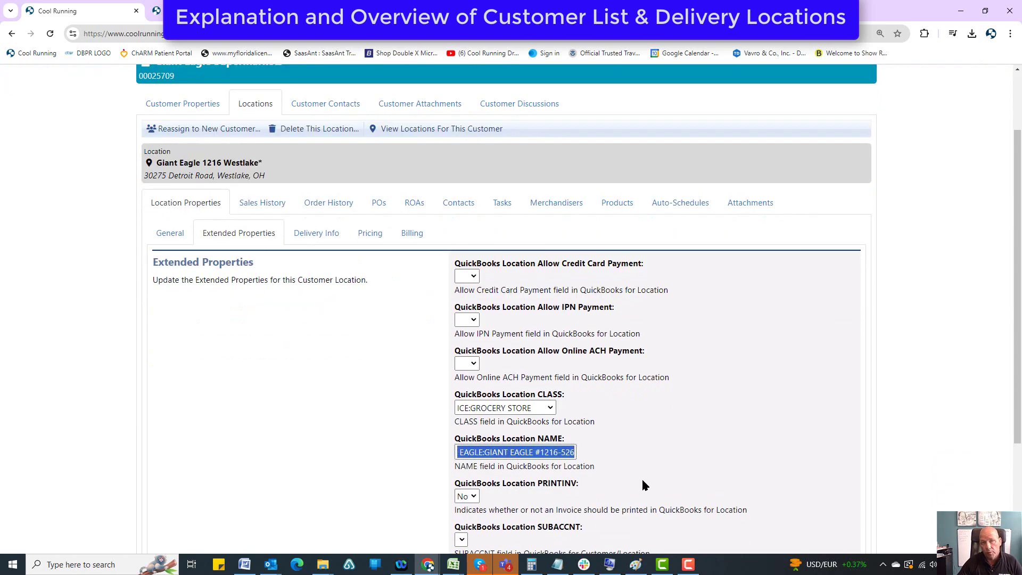
pyautogui.click(316, 233)
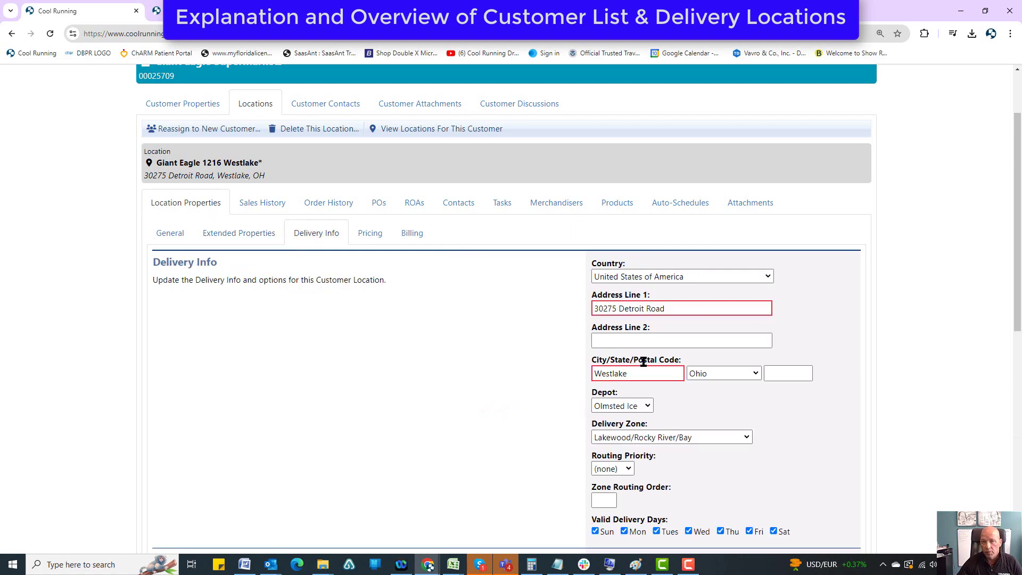
# Step: Check the delivery zone choices, leaving the zone unchanged
pyautogui.scroll(-2, 643, 362)
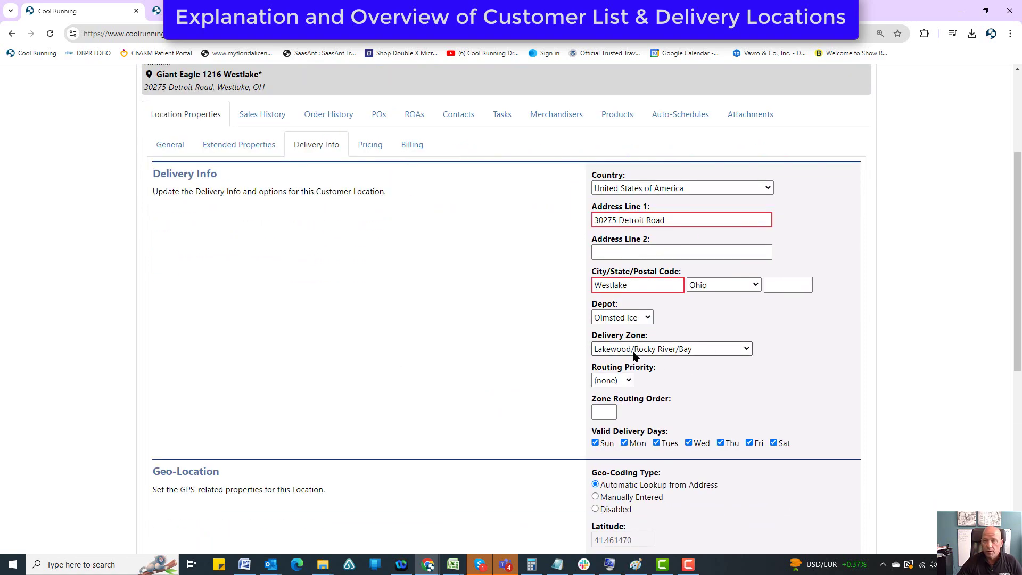
pyautogui.click(747, 349)
pyautogui.click(748, 349)
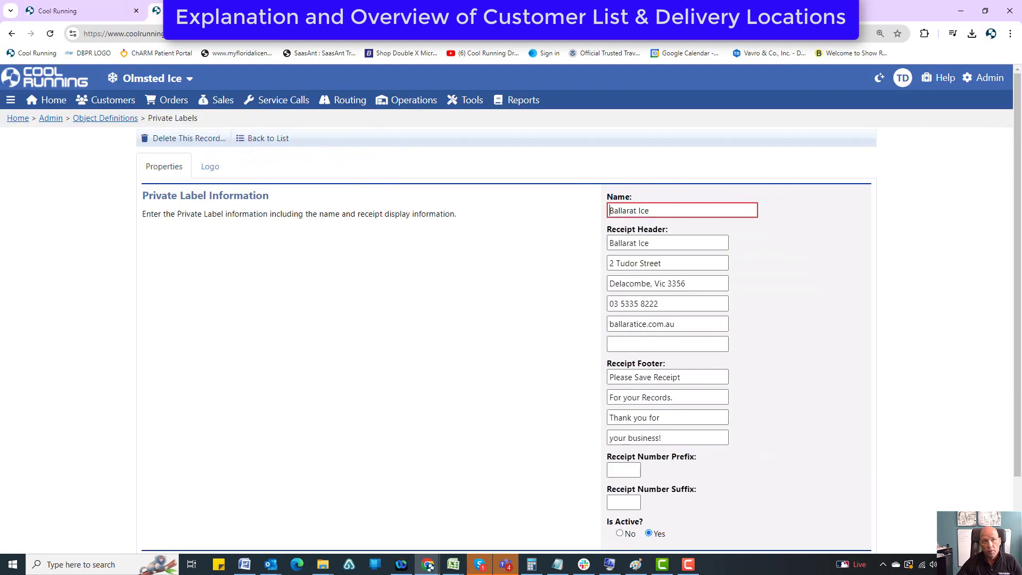
# Step: Open the route builder and expand, then collapse, the Garfield Hts./Bedford locations
pyautogui.click(160, 78)
pyautogui.click(355, 122)
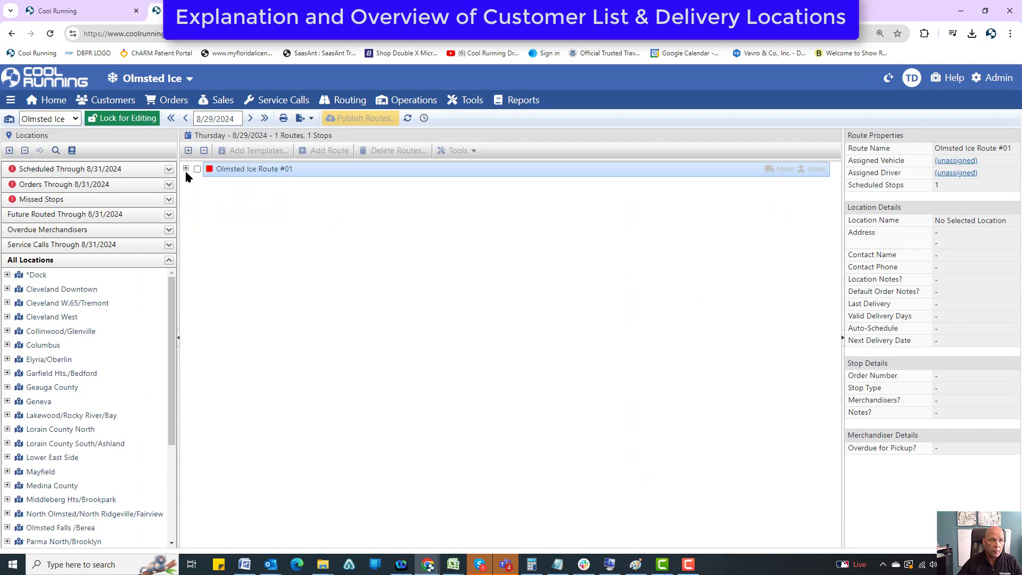
pyautogui.scroll(-5, 19, 388)
pyautogui.scroll(5, 14, 383)
pyautogui.click(7, 374)
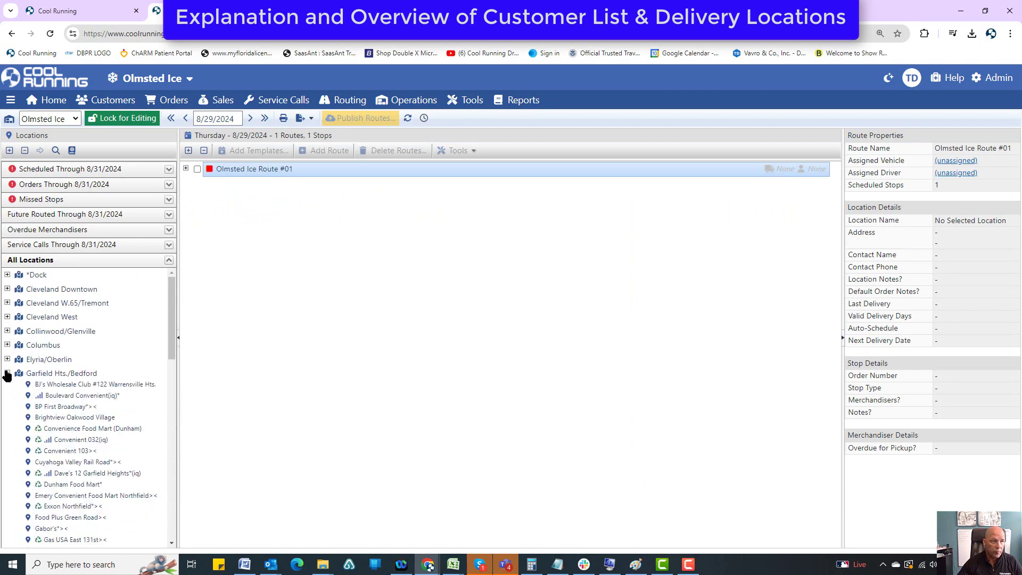
pyautogui.click(7, 374)
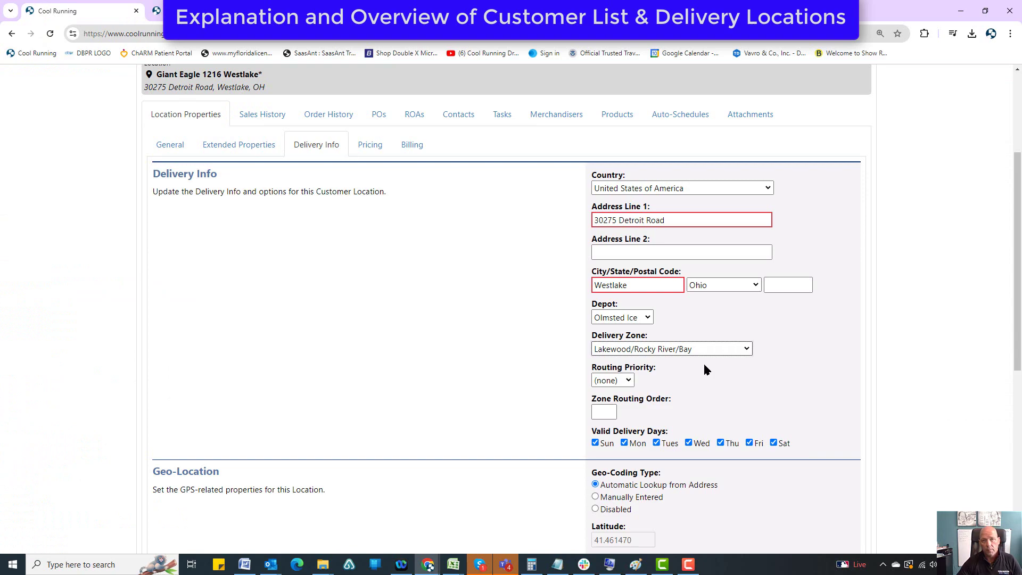
# Step: Remove Sunday from the valid delivery days, leaving Monday through Saturday
pyautogui.scroll(-2, 703, 362)
pyautogui.click(606, 323)
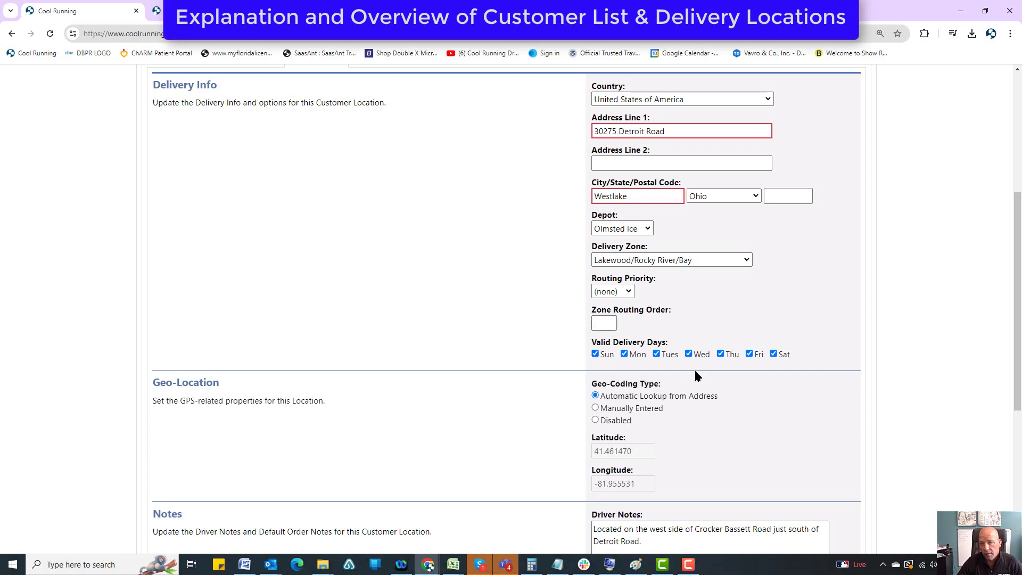
pyautogui.click(595, 353)
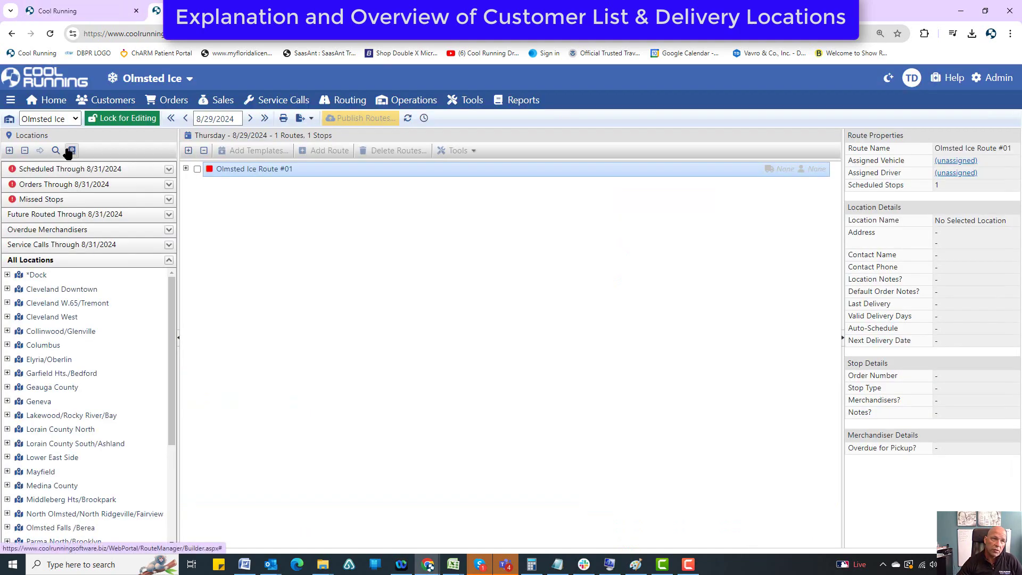
# Step: Review the legend of location and order symbols, highlighting its last two entries, then return to the editor
pyautogui.click(72, 150)
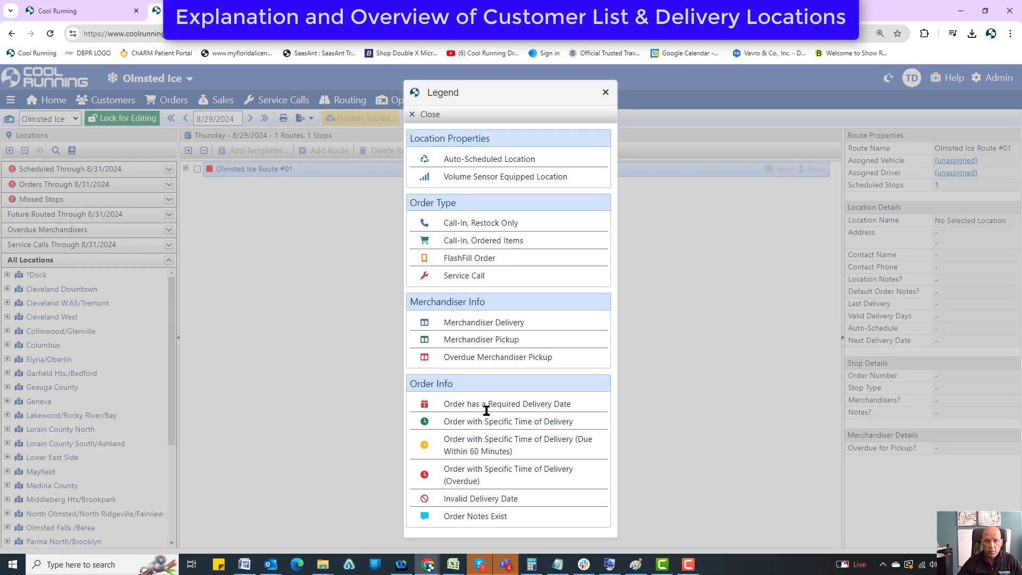
pyautogui.moveTo(424, 503); pyautogui.dragTo(524, 511)
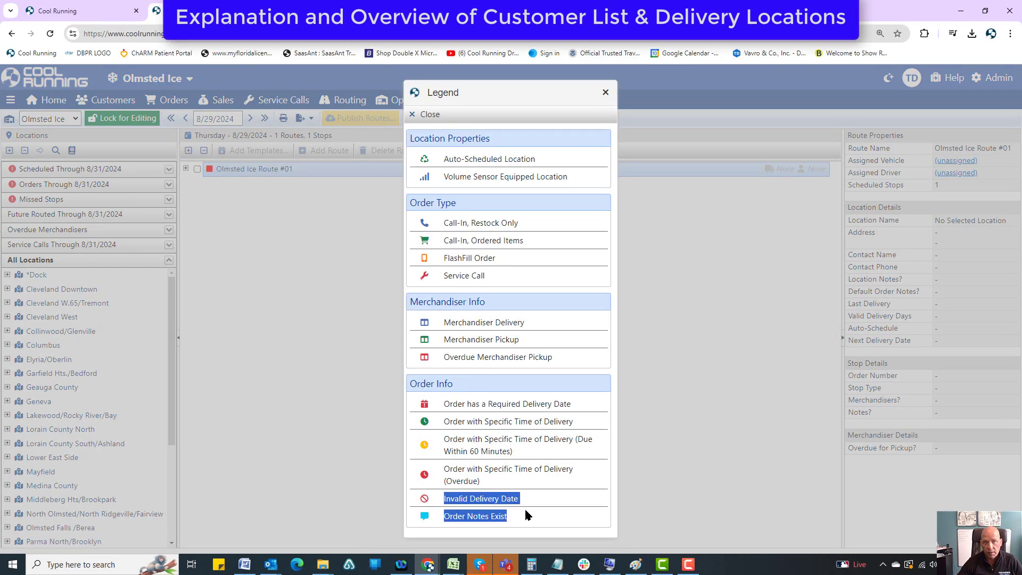
pyautogui.click(72, 15)
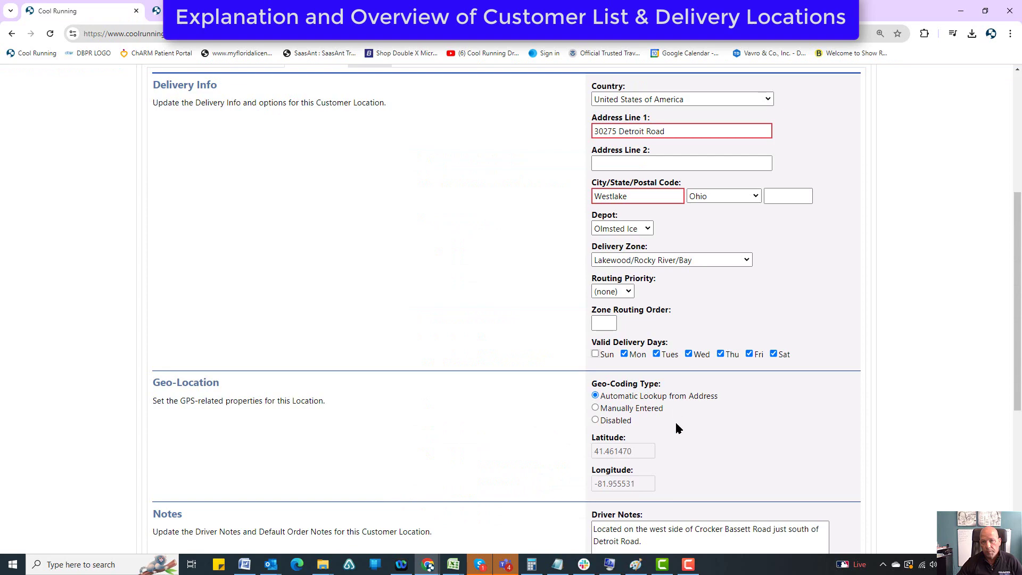
# Step: Review the automatic address lookup geo-coding setting and the driver notes, then show Pricing
pyautogui.scroll(-3, 675, 421)
pyautogui.moveTo(609, 223); pyautogui.dragTo(719, 224)
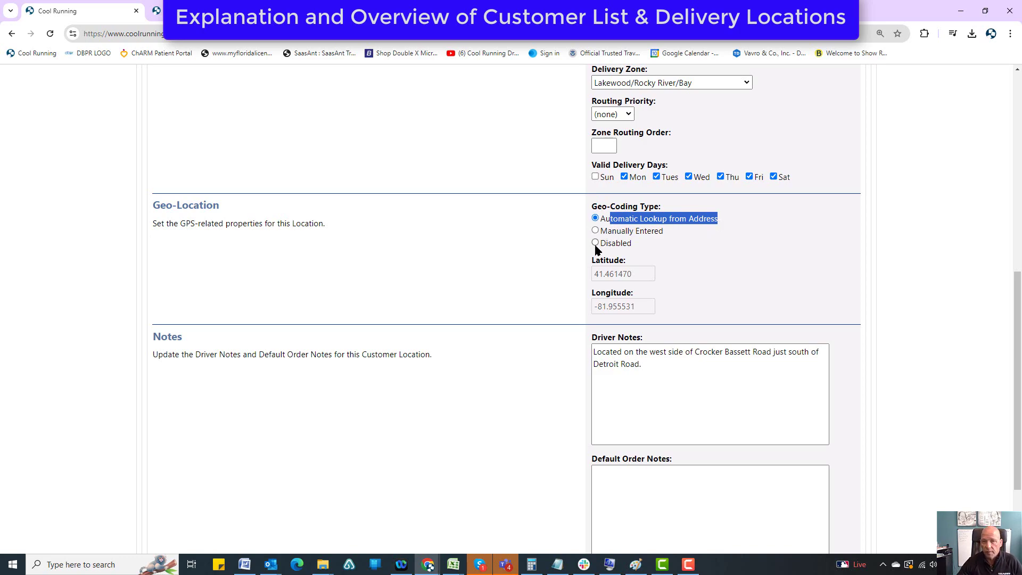
pyautogui.scroll(-2, 595, 249)
pyautogui.click(679, 257)
pyautogui.hotkey('ctrl', 'a')
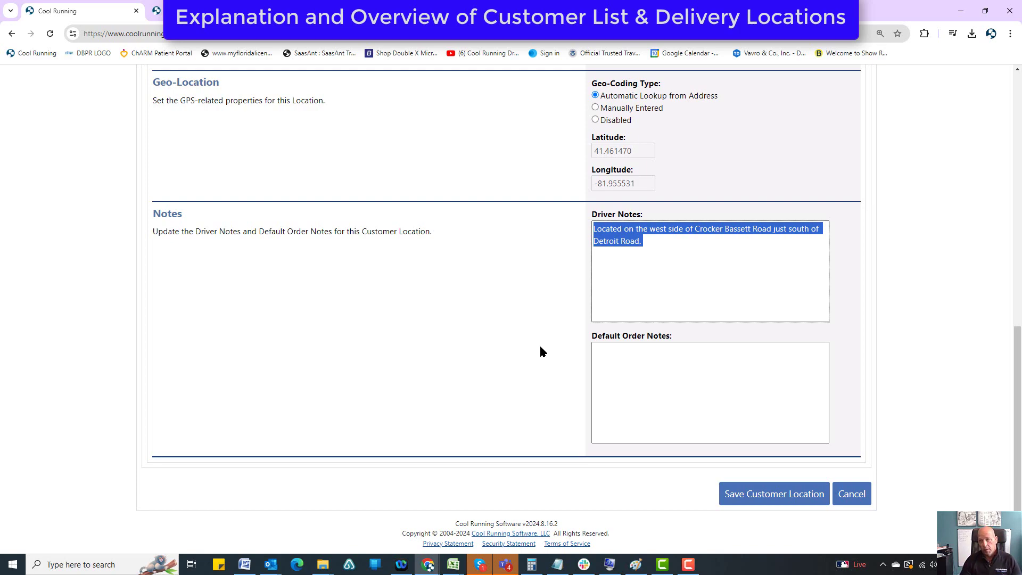
pyautogui.scroll(10, 538, 344)
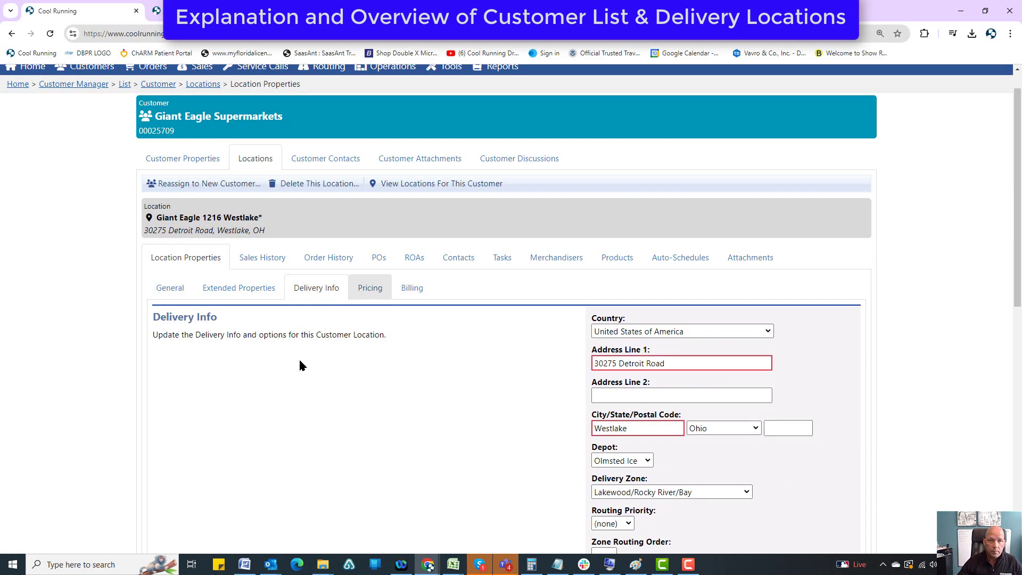
pyautogui.click(391, 293)
# Step: Set the location's Pricing Tier to Inherit from Customer
pyautogui.click(400, 294)
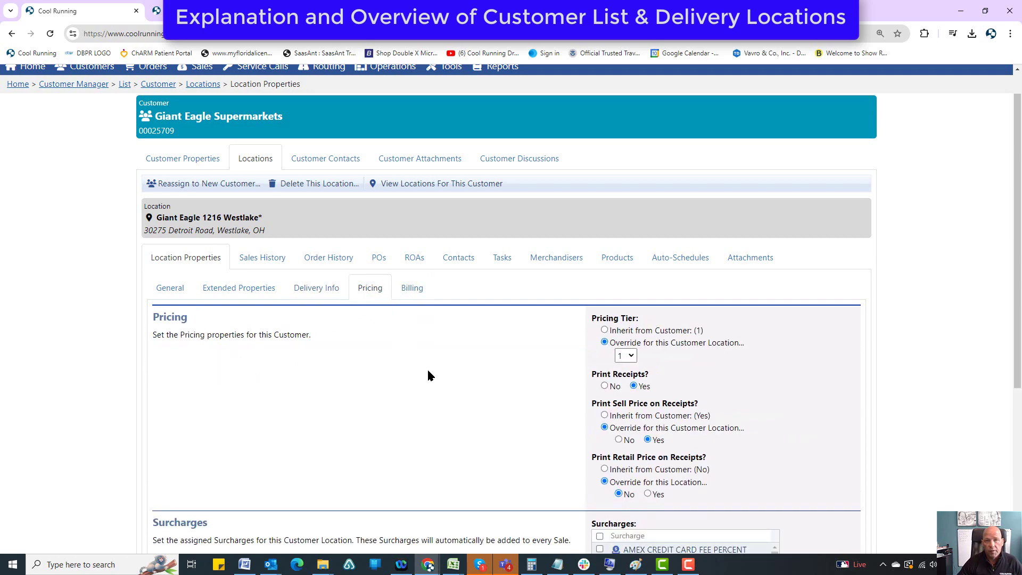
pyautogui.scroll(-5, 426, 368)
pyautogui.scroll(3, 586, 381)
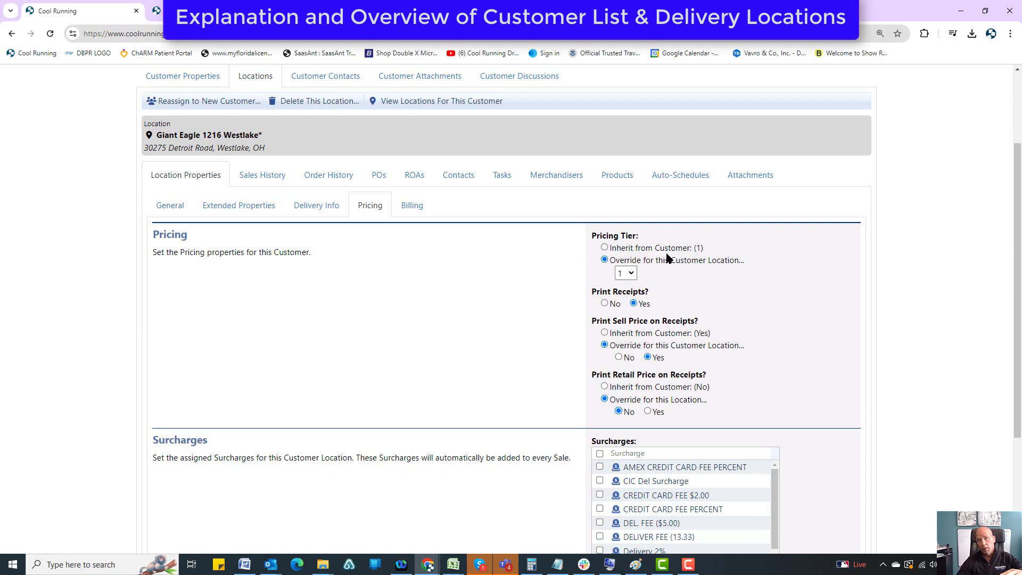
pyautogui.click(631, 274)
pyautogui.click(632, 274)
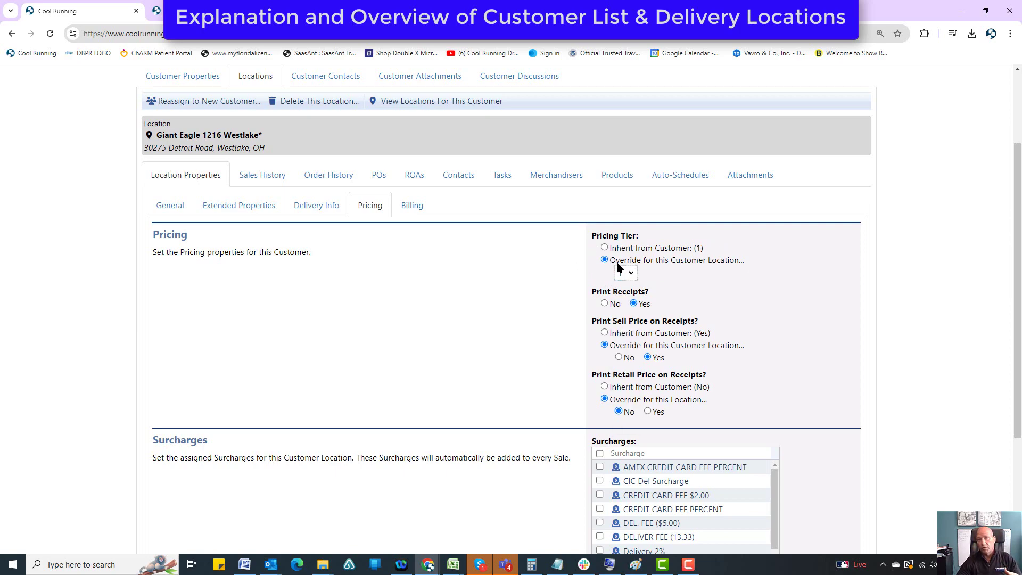
pyautogui.click(604, 247)
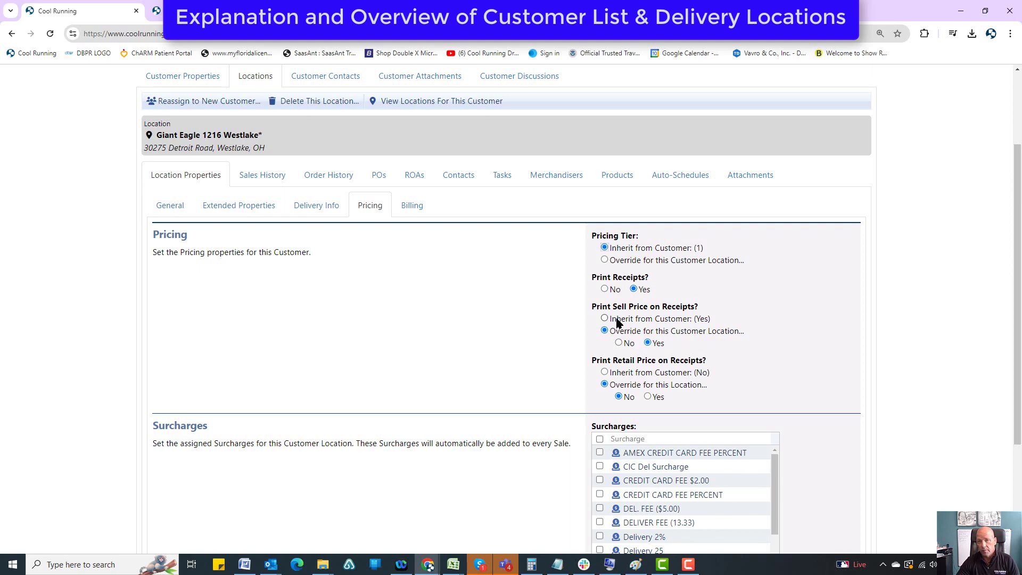
# Step: Add the DEL. FEE ($5.00) surcharge and save the customer location
pyautogui.scroll(-3, 616, 322)
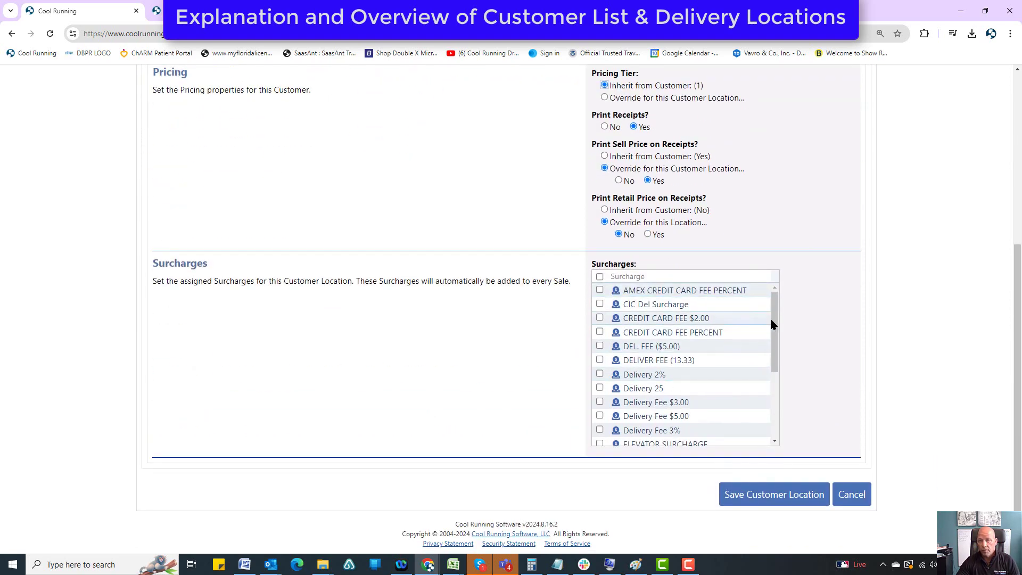
pyautogui.scroll(-1, 766, 320)
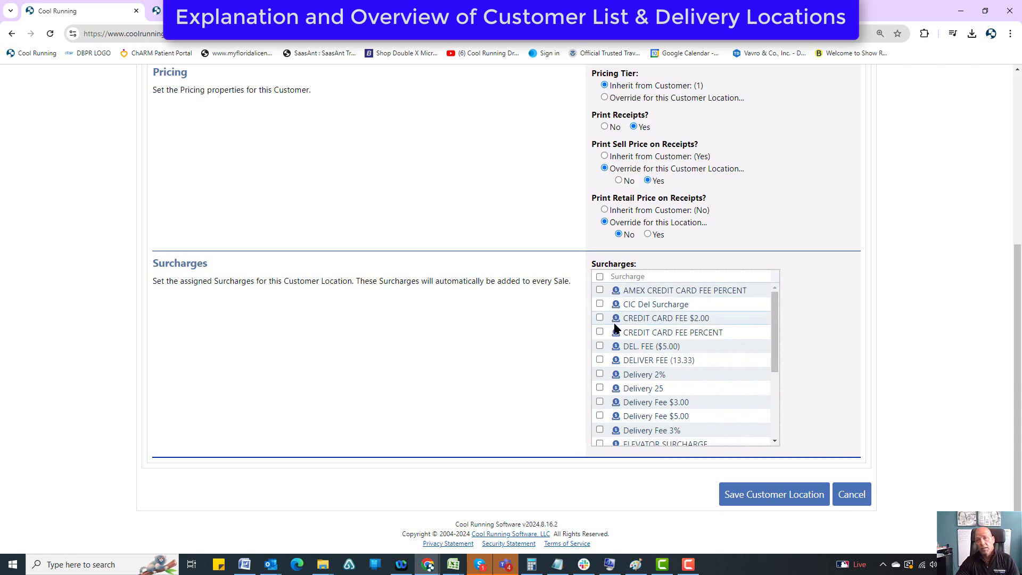
pyautogui.click(600, 346)
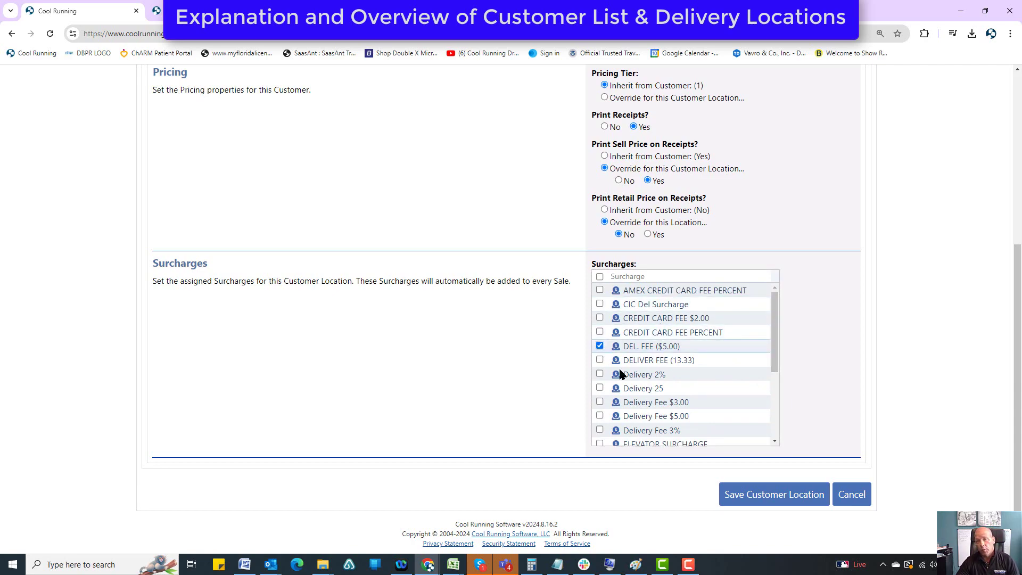
pyautogui.moveTo(767, 326); pyautogui.dragTo(790, 423)
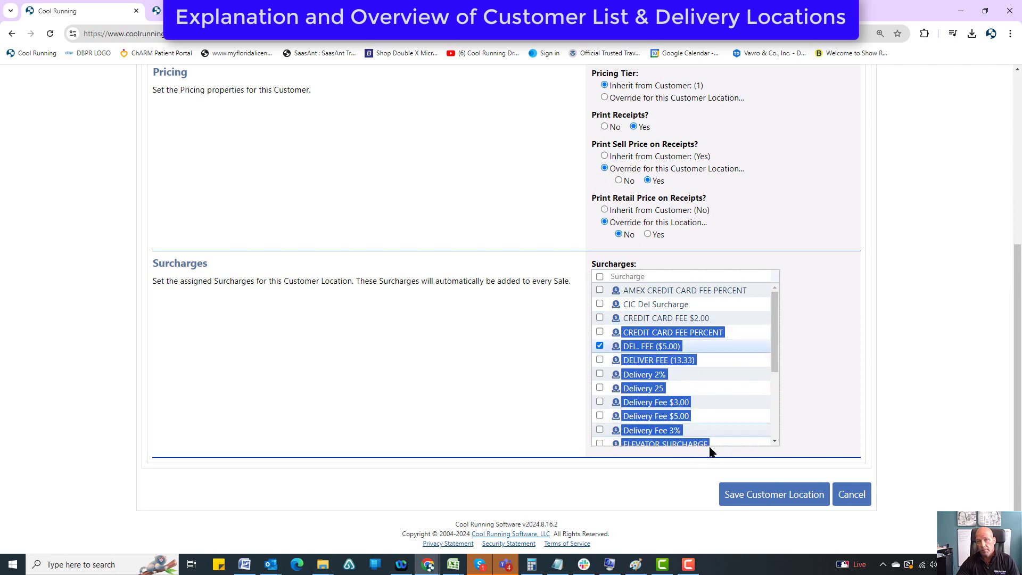
pyautogui.click(747, 494)
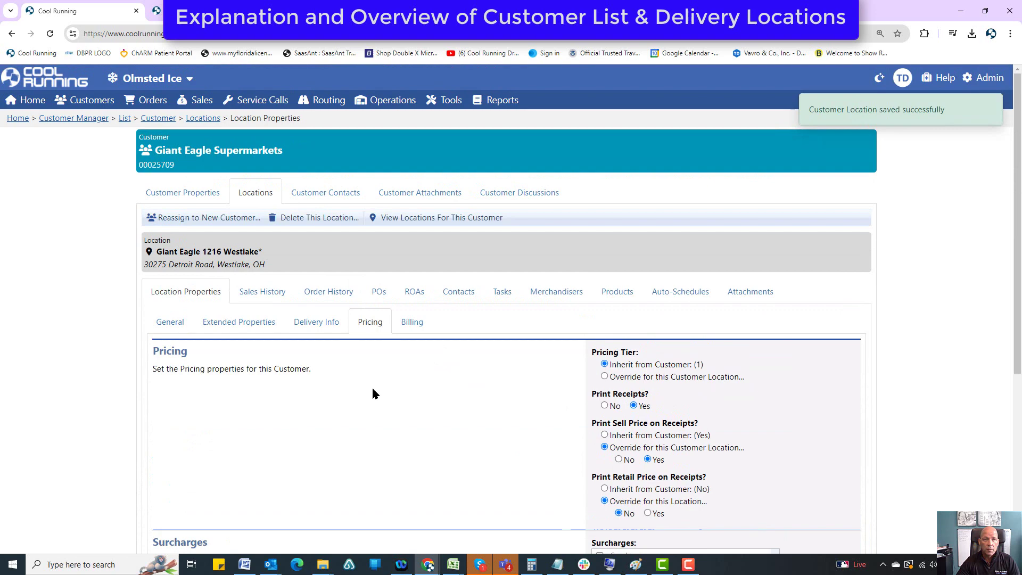
pyautogui.click(411, 321)
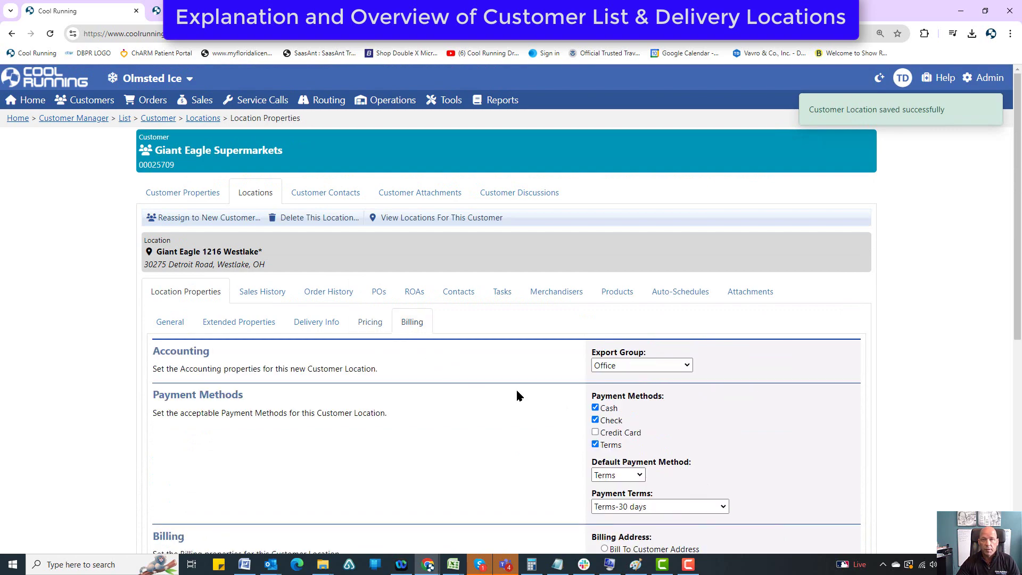
# Step: Check the export group choices, keeping it as Office
pyautogui.scroll(-3, 522, 388)
pyautogui.click(662, 188)
pyautogui.click(663, 189)
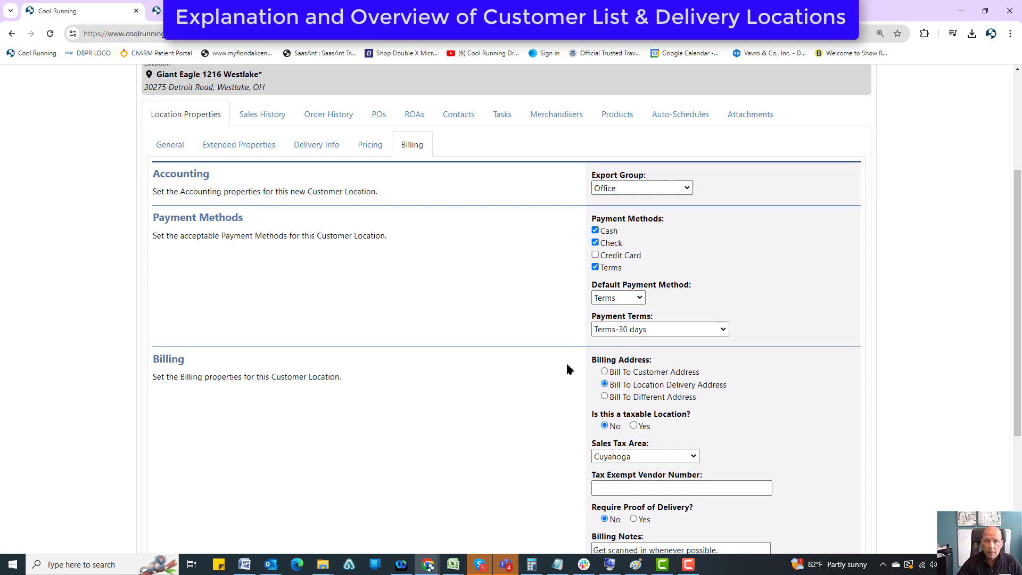
pyautogui.scroll(3, 566, 274)
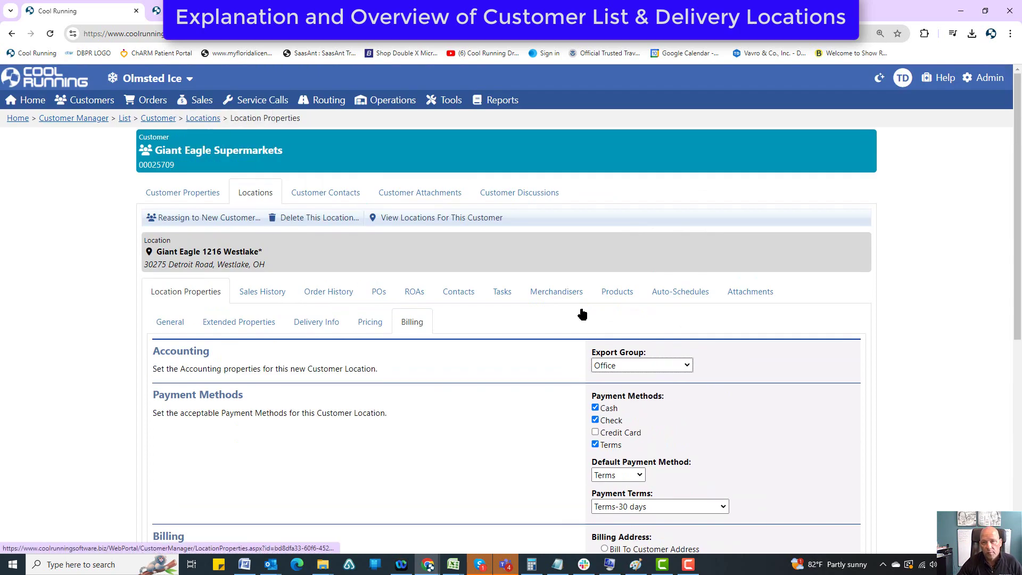
pyautogui.scroll(-3, 554, 292)
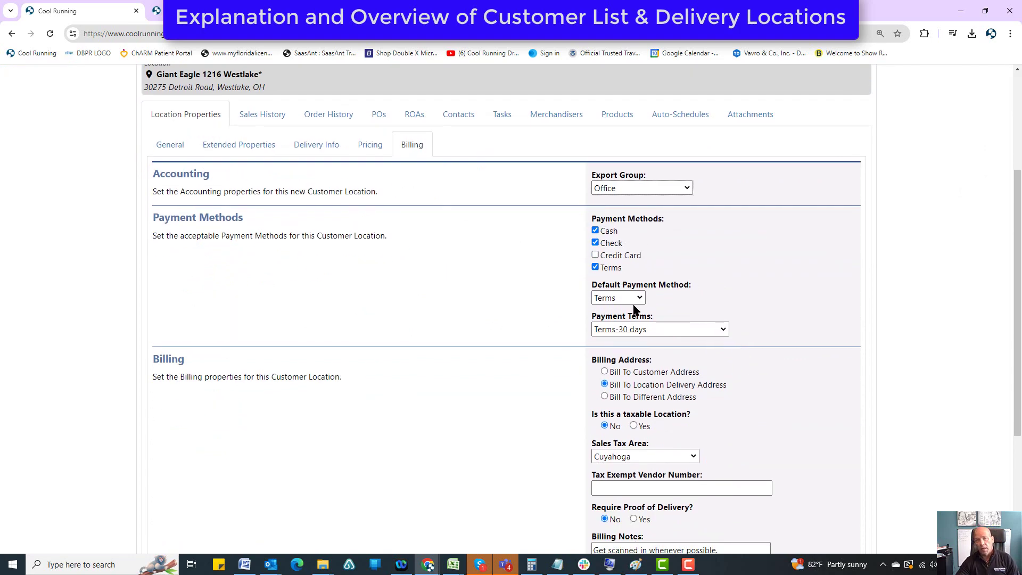
# Step: Stop accepting Check and Terms, make Cash the default payment method, and clear payment terms
pyautogui.click(595, 268)
pyautogui.click(596, 244)
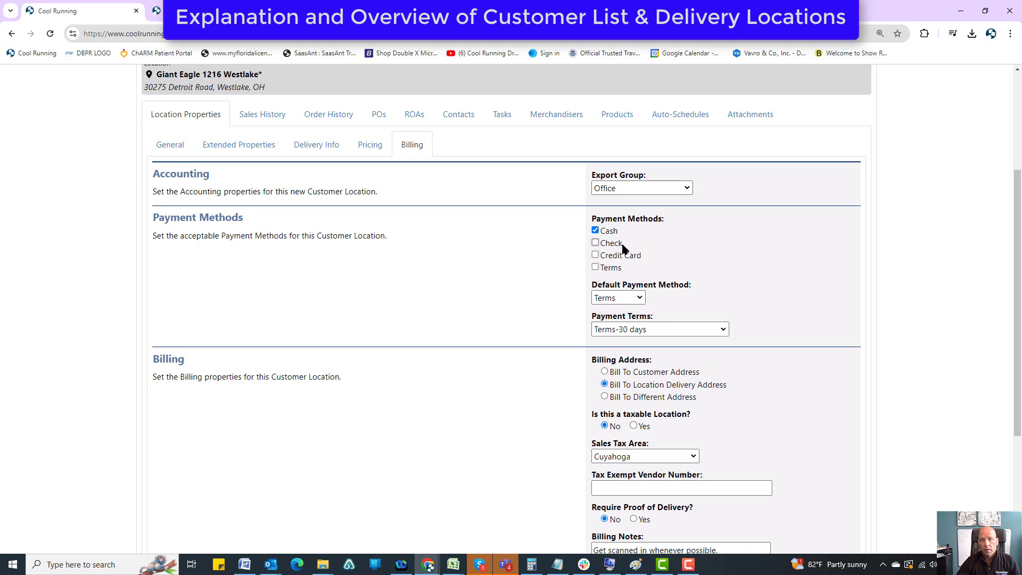
pyautogui.click(639, 298)
pyautogui.click(632, 314)
pyautogui.click(642, 329)
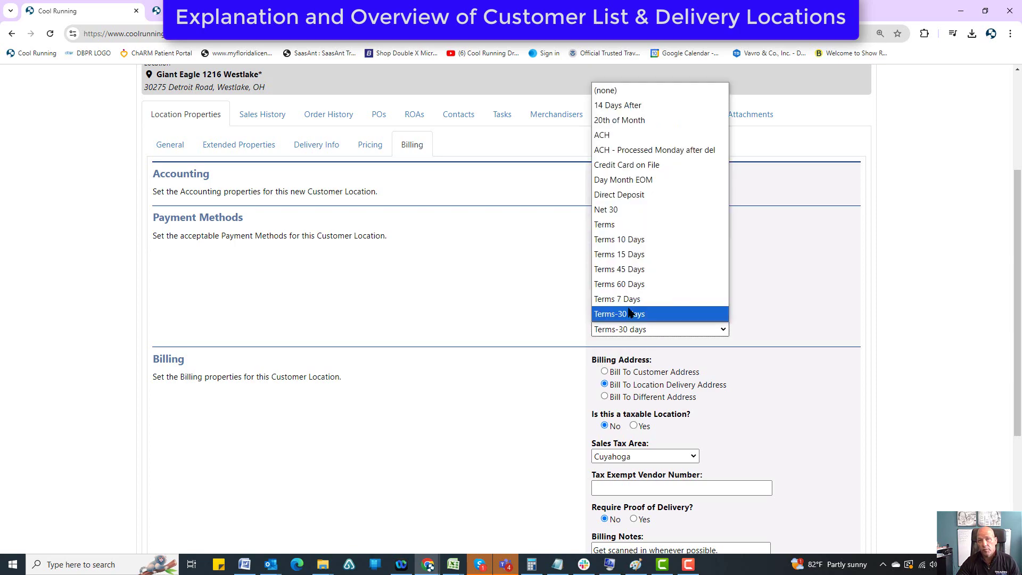
pyautogui.click(606, 91)
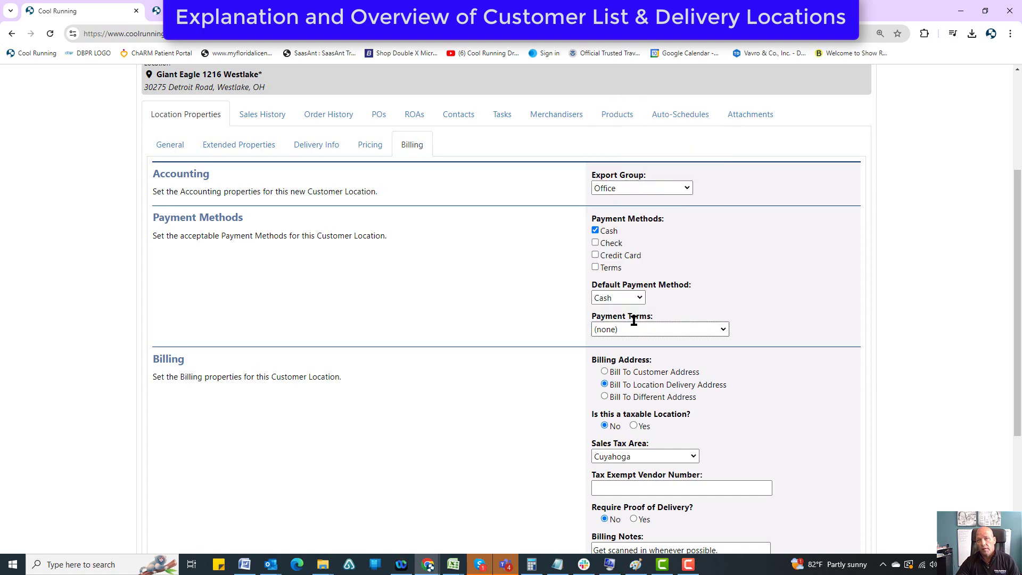
# Step: Accept Check and Terms again and set payment terms to Terms-30 days
pyautogui.click(595, 243)
pyautogui.click(595, 267)
pyautogui.click(635, 330)
pyautogui.click(620, 313)
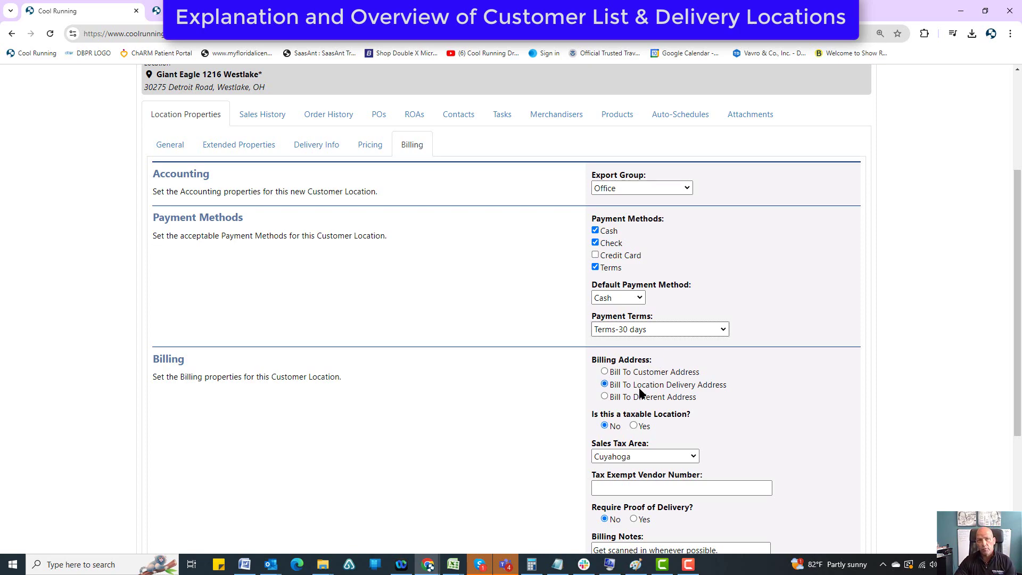
pyautogui.scroll(4, 640, 393)
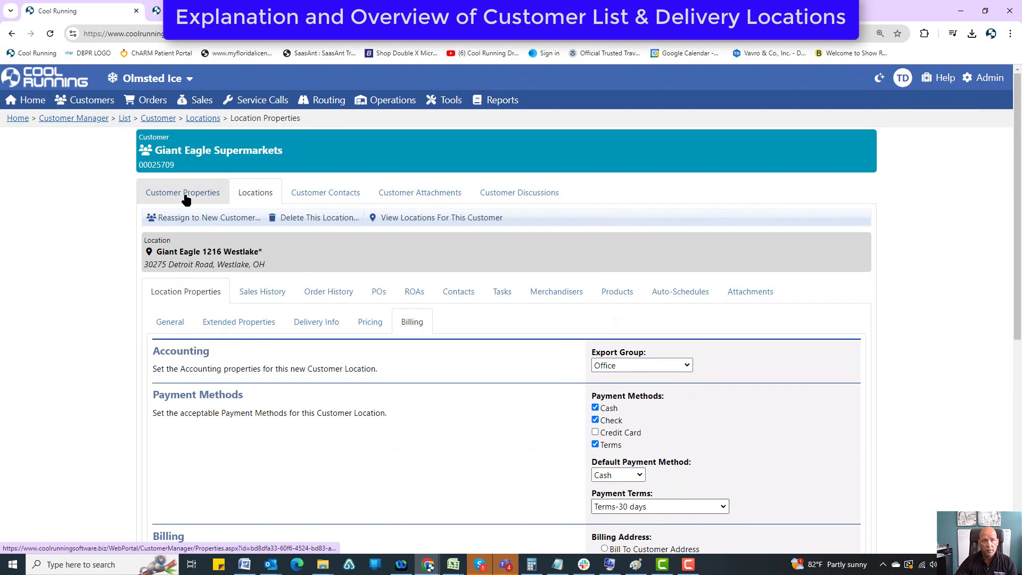
# Step: Keep the location billing to its delivery address rather than a different address
pyautogui.scroll(-5, 187, 196)
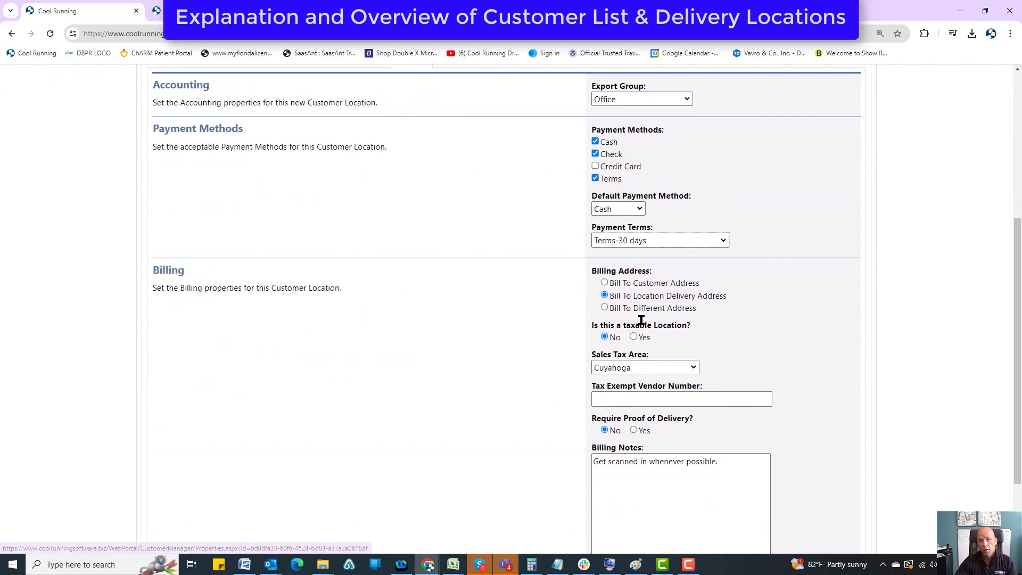
pyautogui.scroll(3, 479, 288)
pyautogui.scroll(-1, 354, 269)
pyautogui.scroll(-3, 352, 271)
pyautogui.click(604, 307)
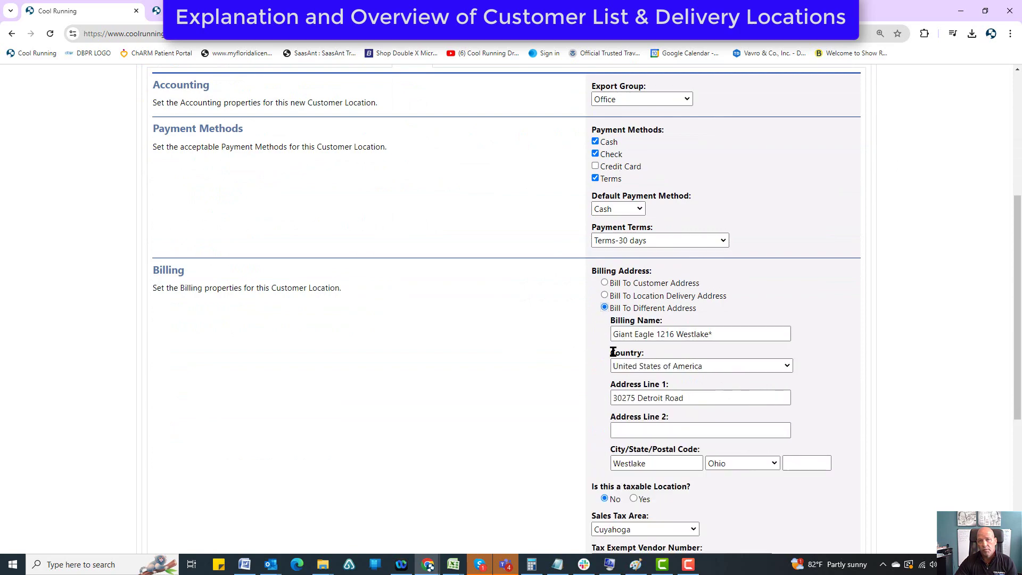
pyautogui.click(603, 295)
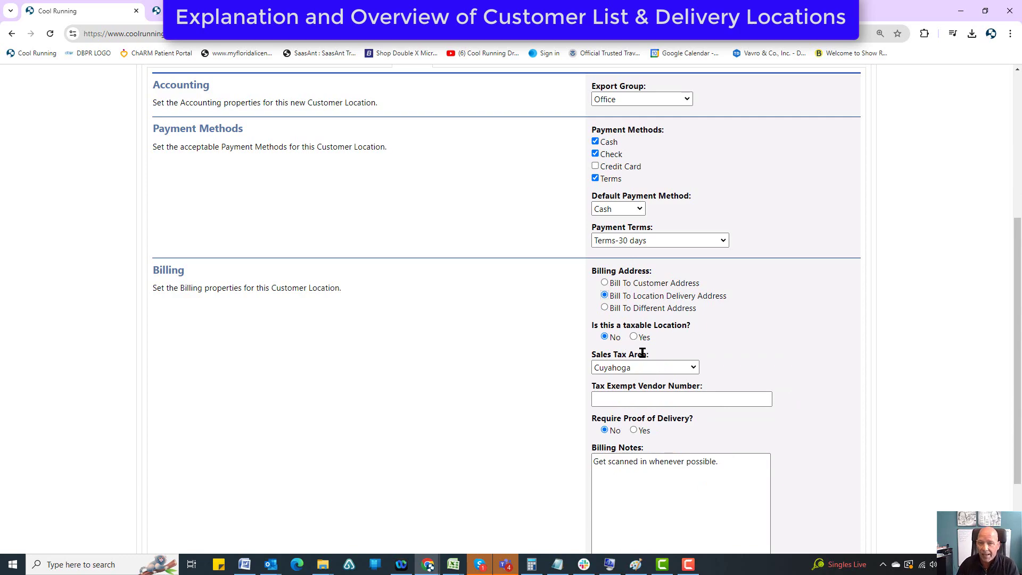
# Step: Leave the location non-taxable with Cuyahoga as its sales tax area
pyautogui.click(634, 337)
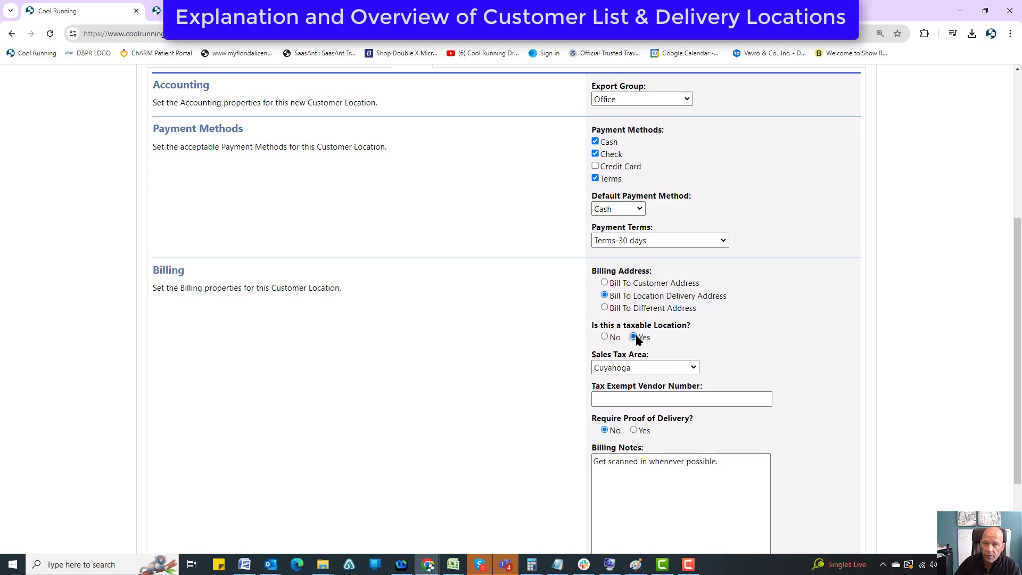
pyautogui.click(605, 337)
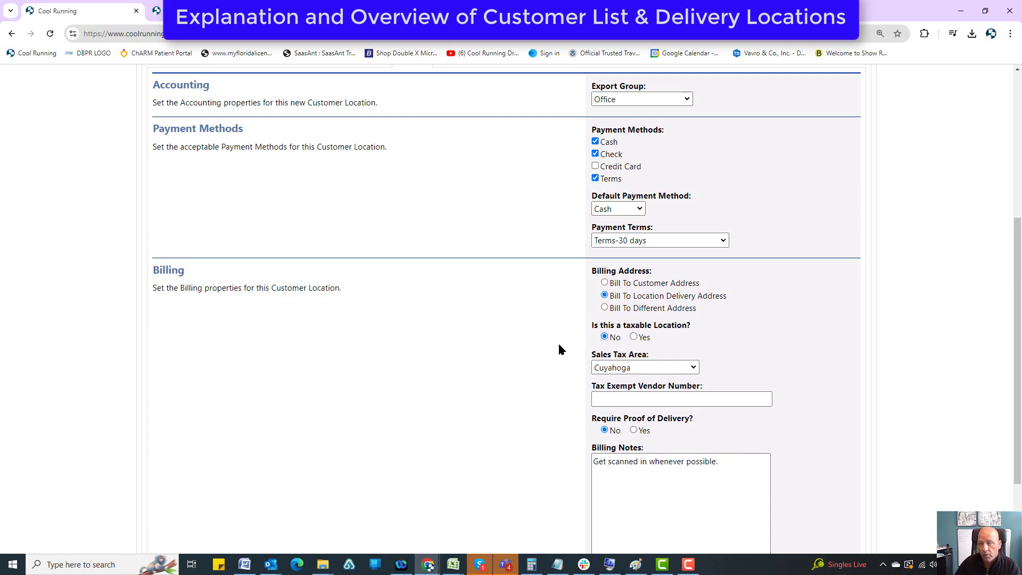
pyautogui.click(691, 368)
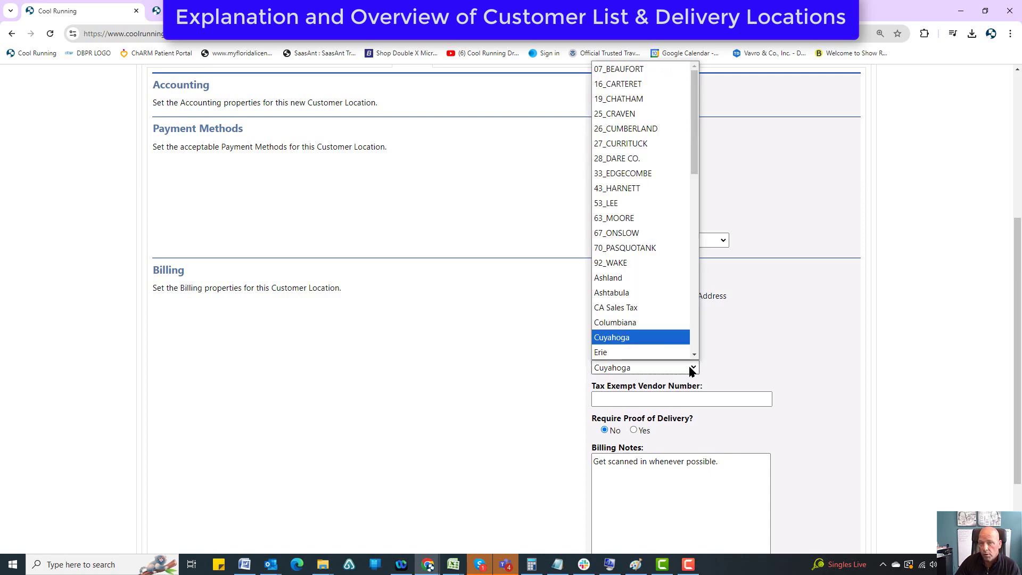
pyautogui.click(690, 370)
pyautogui.click(660, 397)
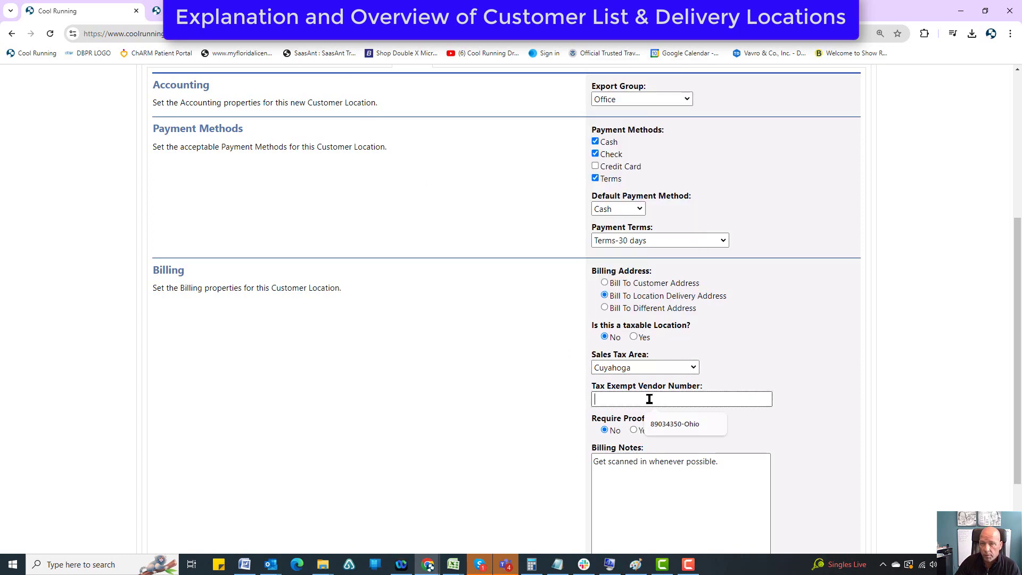
# Step: Select the billing note 'Get scanned in whenever possible.' to review it
pyautogui.scroll(-3, 533, 404)
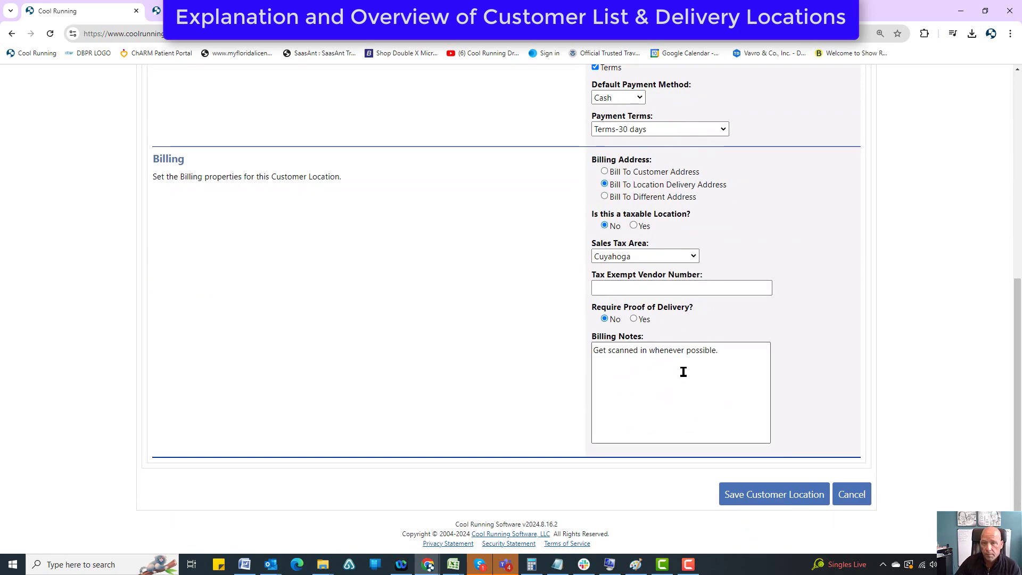
pyautogui.tripleClick(750, 351)
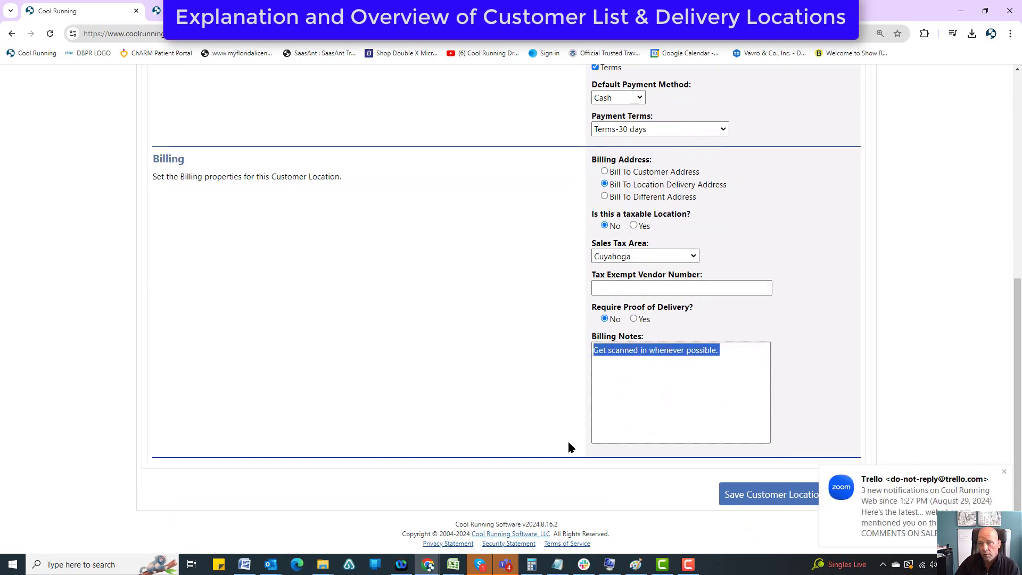
pyautogui.scroll(7, 565, 435)
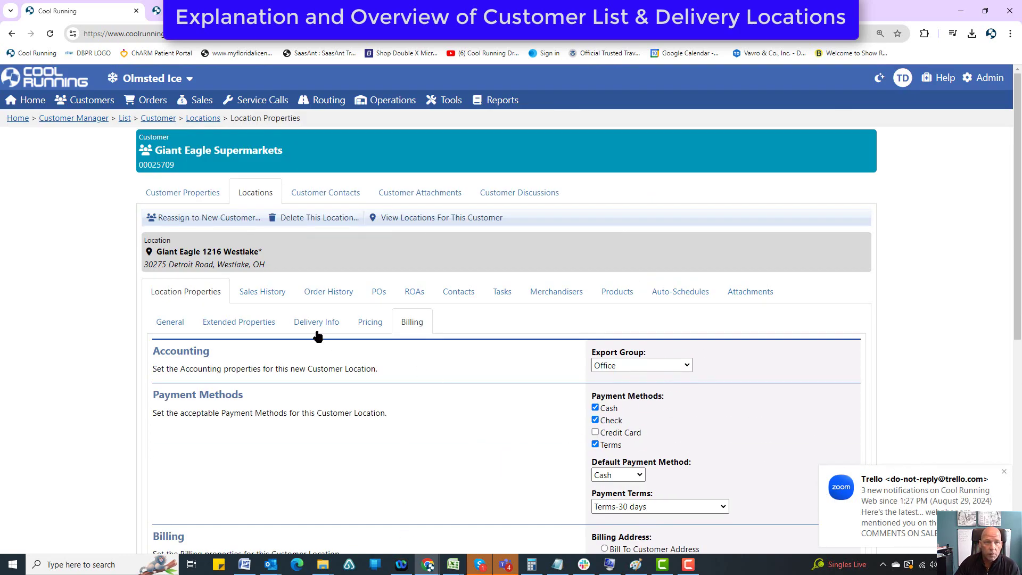
# Step: Dismiss the notification and leave-page warning, then save the customer location
pyautogui.click(274, 292)
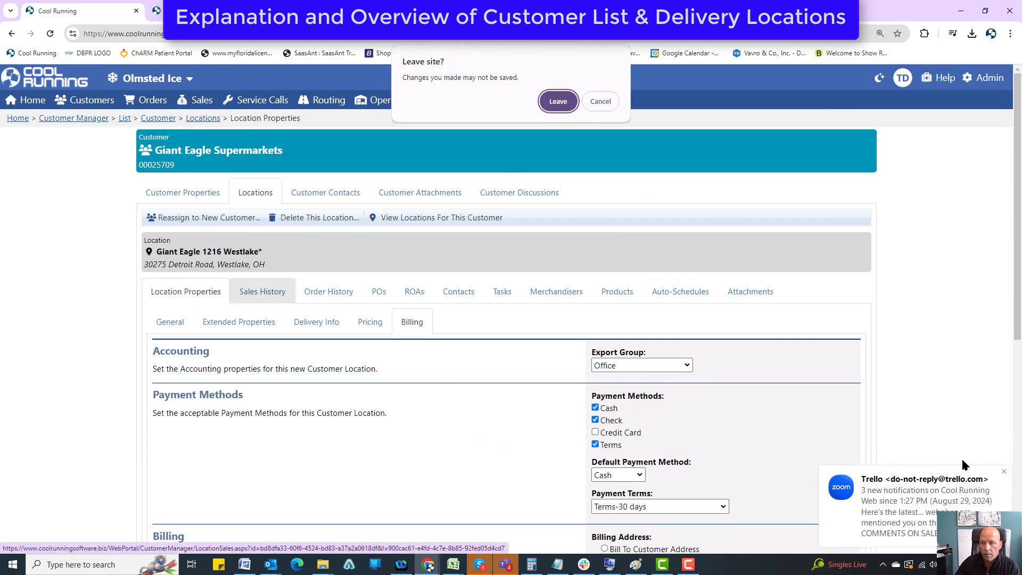
pyautogui.click(1003, 472)
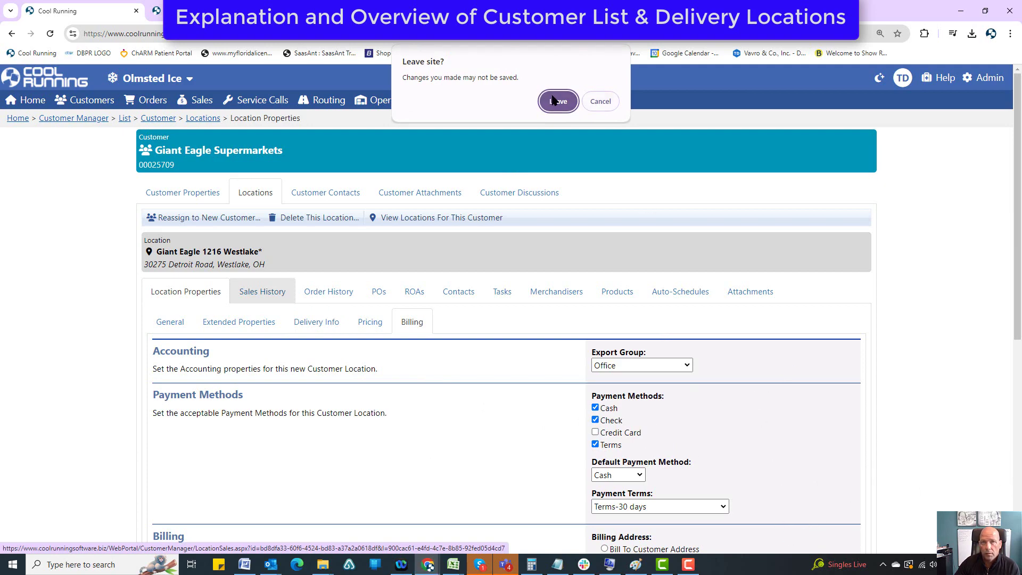
pyautogui.click(599, 101)
pyautogui.scroll(-3, 684, 315)
pyautogui.scroll(-5, 684, 315)
pyautogui.click(773, 493)
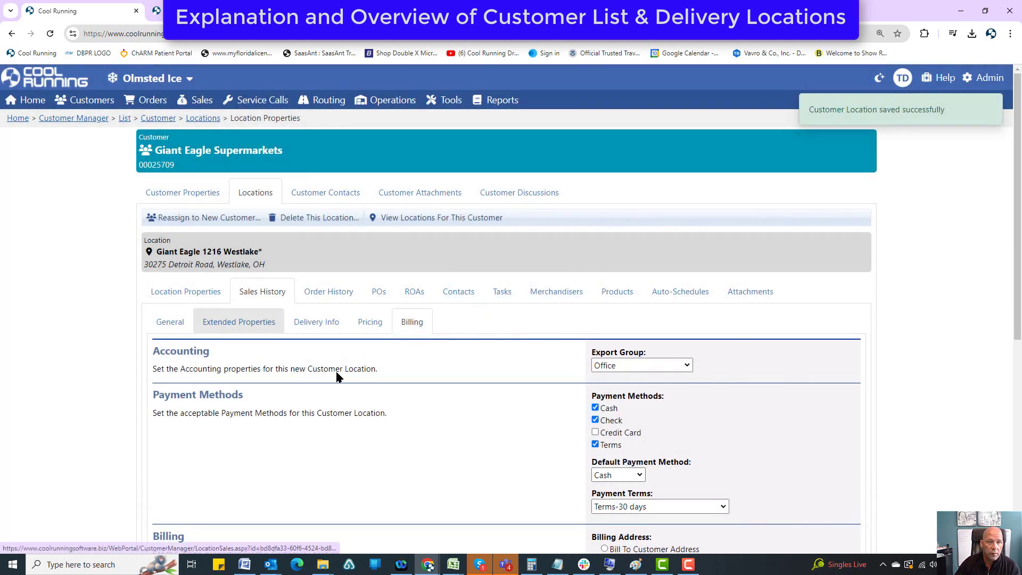
# Step: Review the 113-entry sales history, then show the empty order history
pyautogui.click(258, 294)
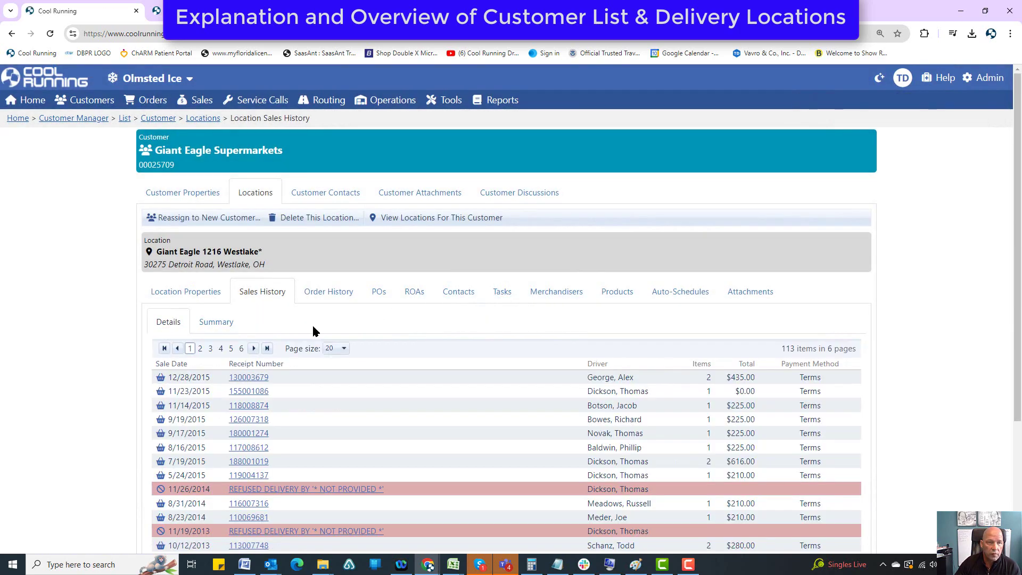
pyautogui.scroll(-3, 311, 323)
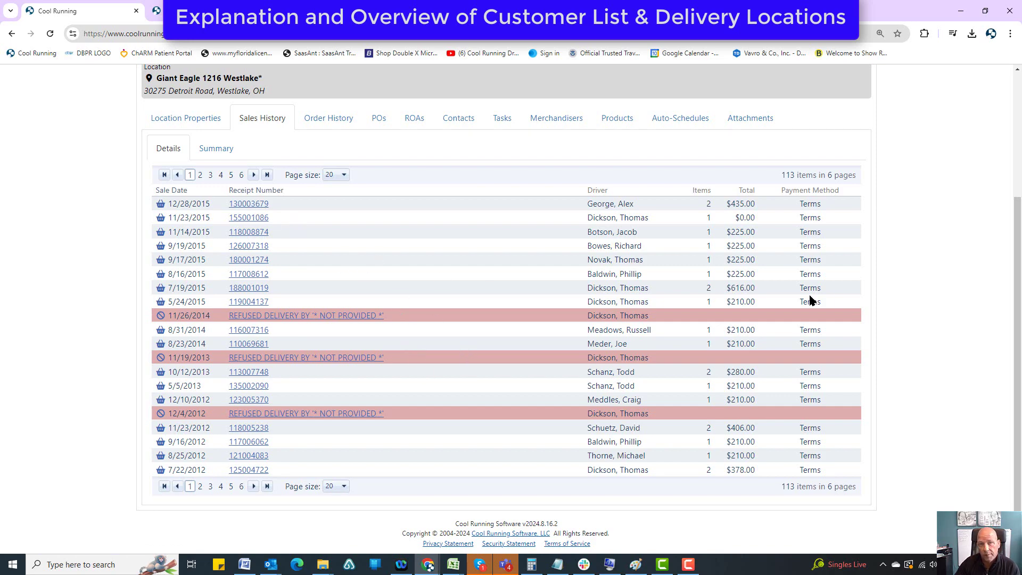
pyautogui.scroll(3, 652, 365)
pyautogui.click(334, 292)
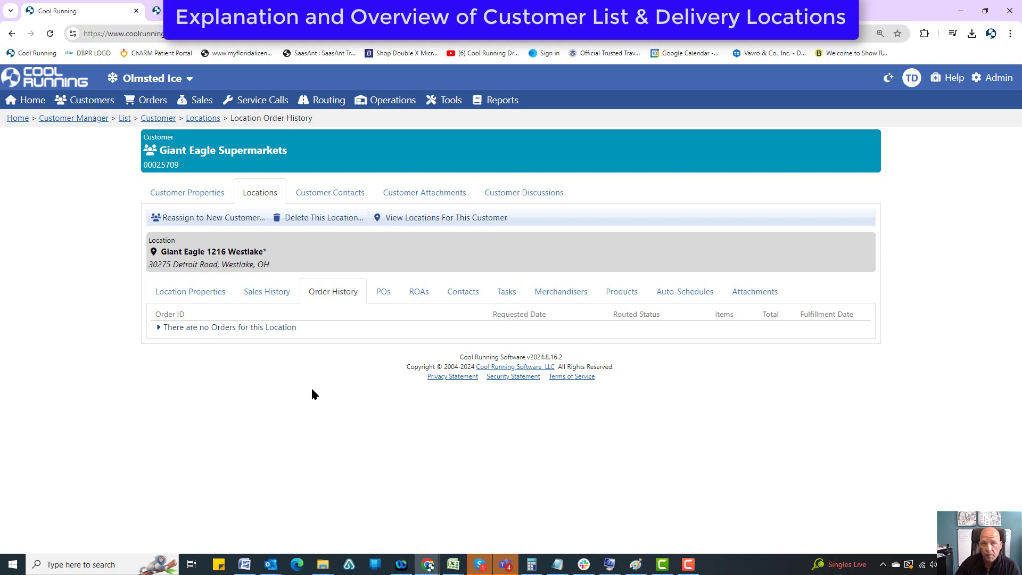
# Step: Open a new purchase order form on the POs tab, close it unsaved, and show the empty ROA list
pyautogui.click(382, 292)
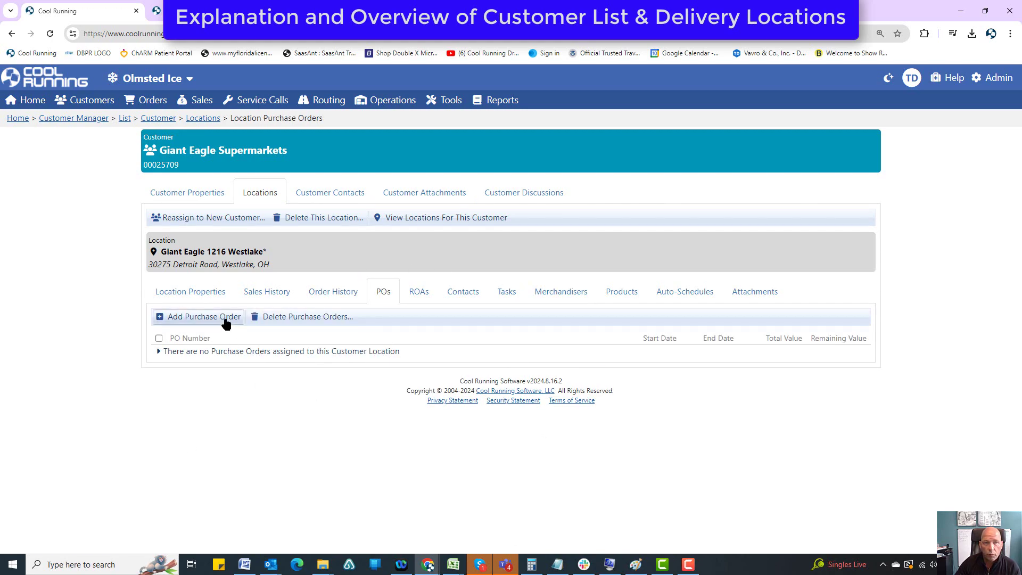
pyautogui.click(203, 317)
pyautogui.click(532, 289)
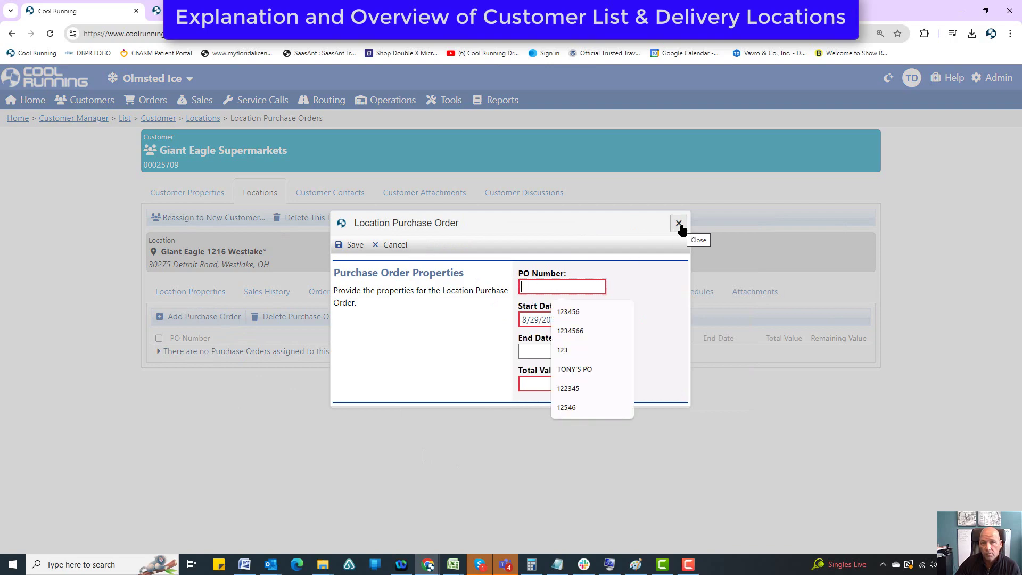
pyautogui.click(486, 319)
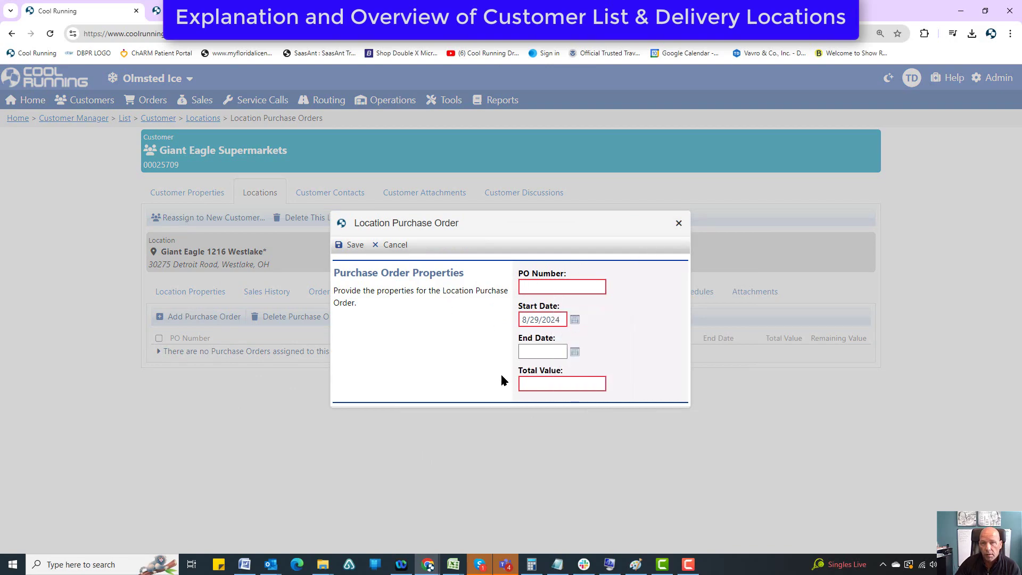
pyautogui.click(678, 223)
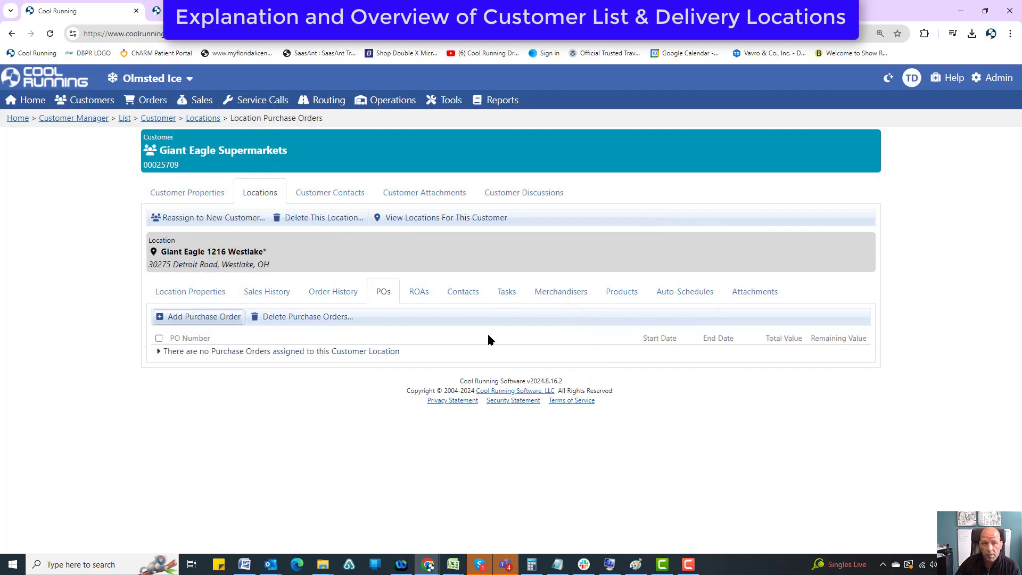
pyautogui.click(419, 293)
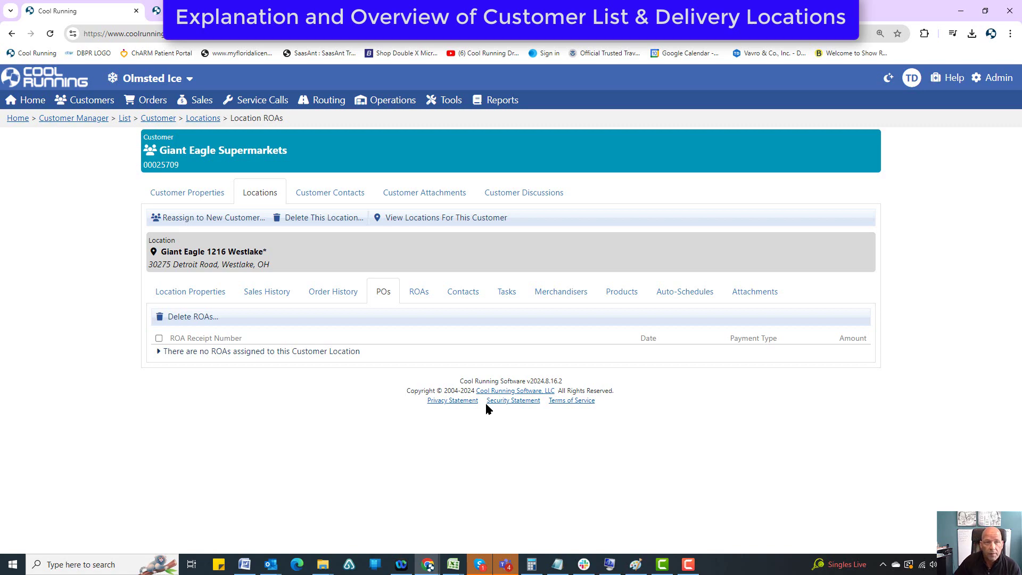
# Step: Open the location's contacts and close the new contact form without saving
pyautogui.click(444, 301)
pyautogui.click(462, 294)
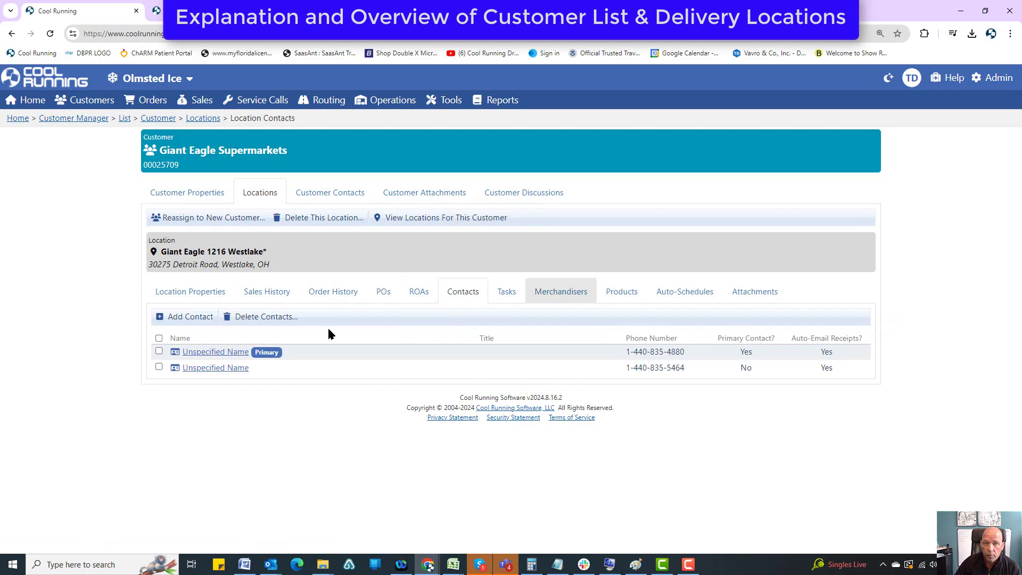
pyautogui.click(190, 318)
pyautogui.click(675, 190)
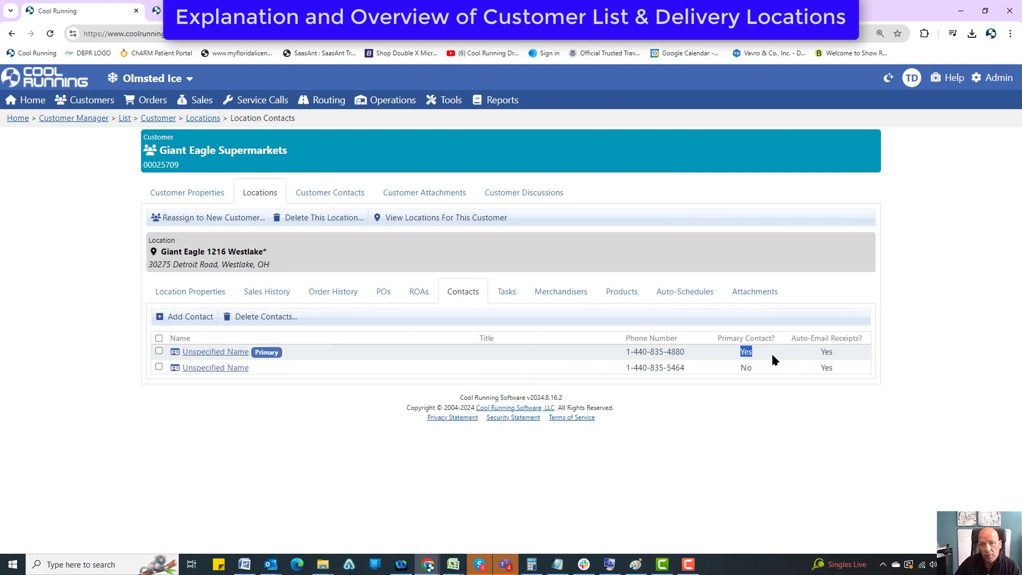
# Step: Review the primary contact's details and auto-email receipts value, then show the empty task list
pyautogui.click(207, 353)
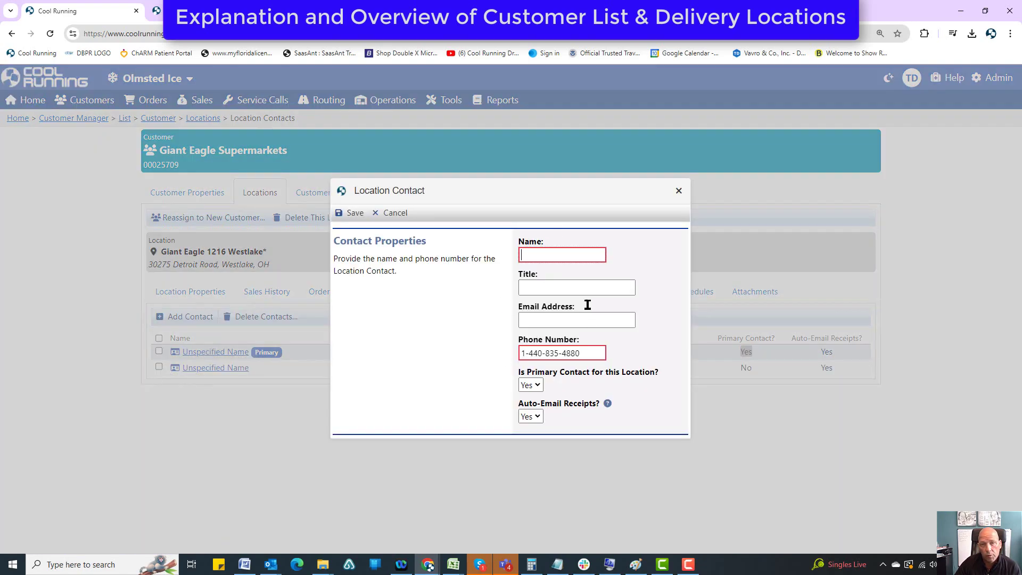
pyautogui.click(677, 191)
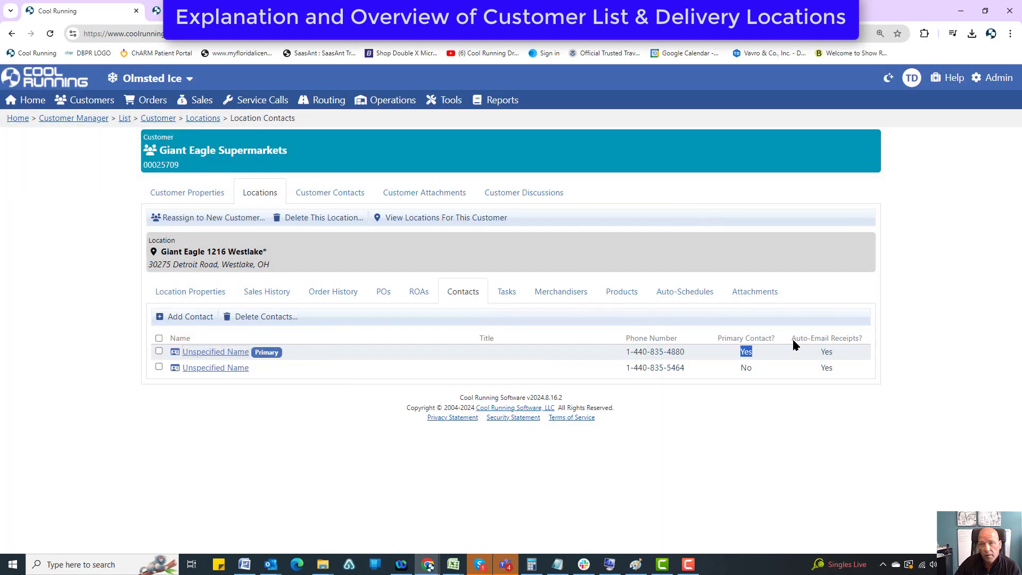
pyautogui.doubleClick(826, 352)
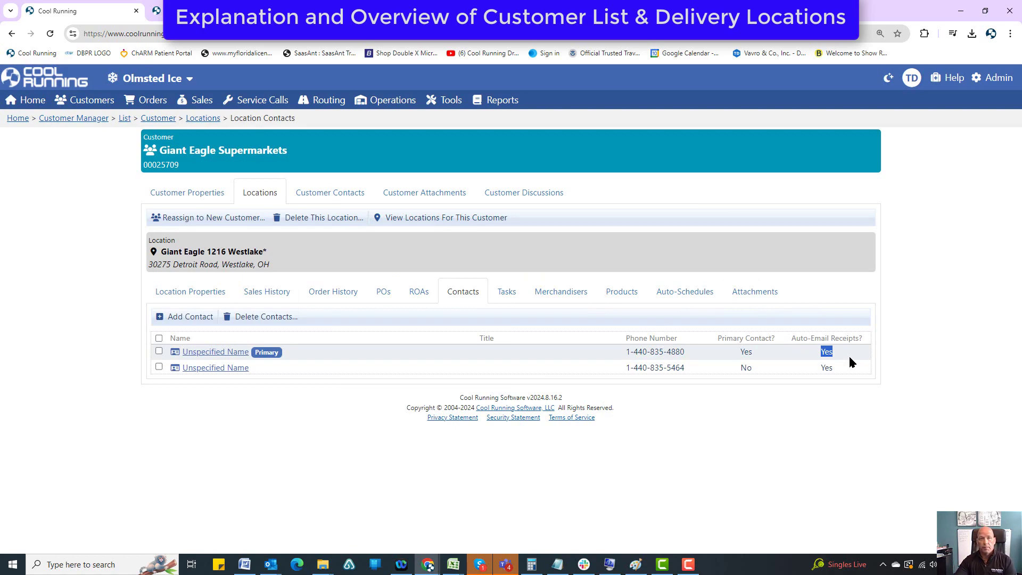
pyautogui.click(500, 291)
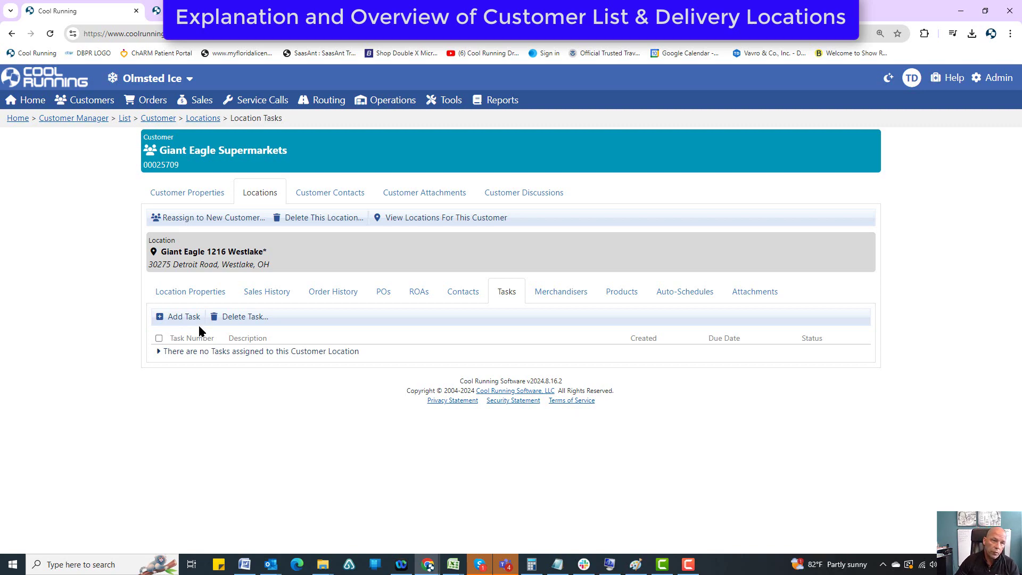
# Step: Start a new task for Westlake described 'full rotate ice chest next trip.'
pyautogui.click(181, 316)
pyautogui.click(613, 301)
pyautogui.write('full ')
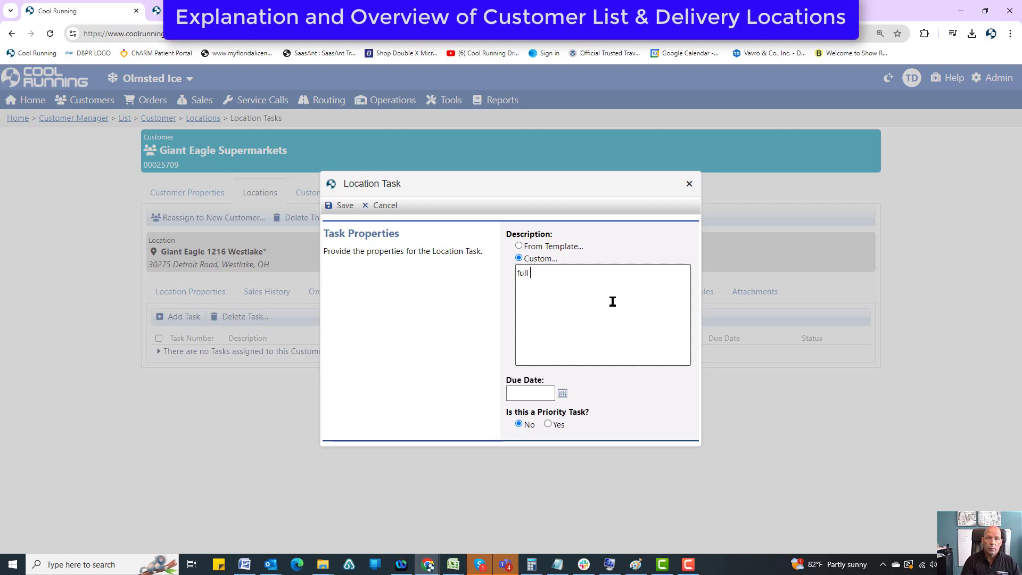
pyautogui.write('rotate ice chest next trip.')
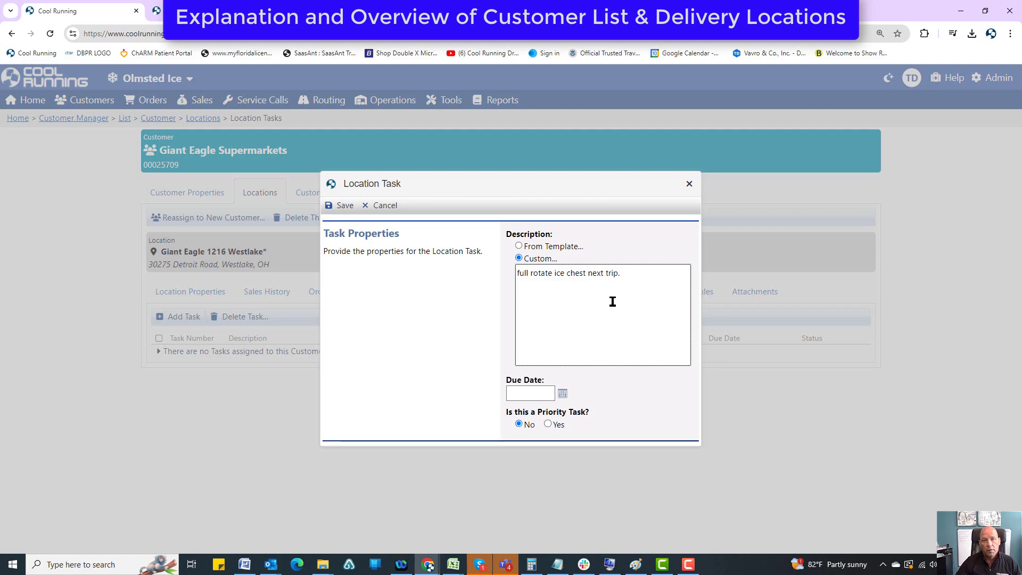
# Step: Set the task's due date to 8/31/2024, save it, and list the location's merchandisers
pyautogui.click(562, 393)
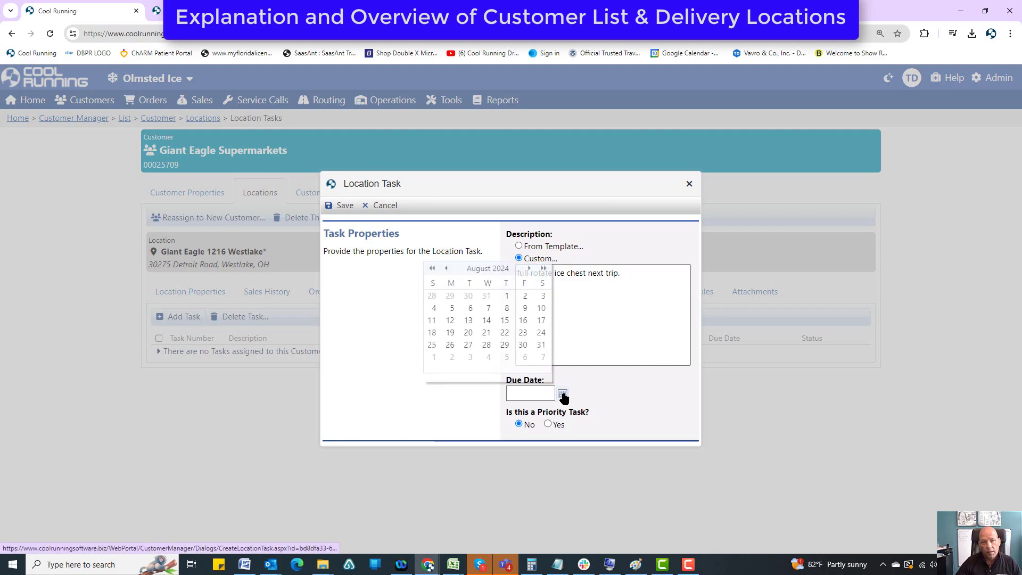
pyautogui.click(540, 347)
pyautogui.click(342, 205)
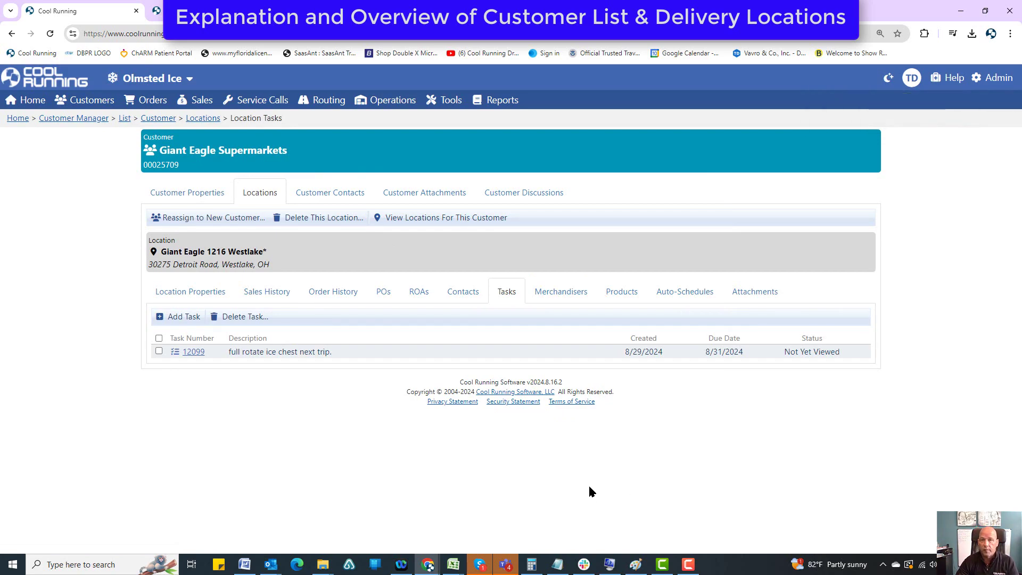
pyautogui.click(537, 294)
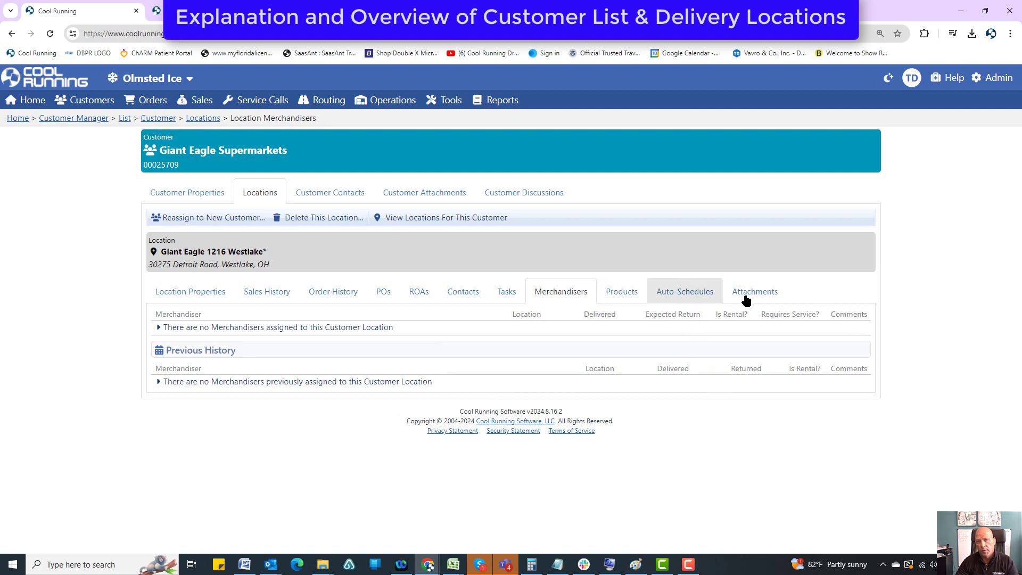
# Step: Search for '100th' and open the 100th Bomb Group customer
pyautogui.click(617, 292)
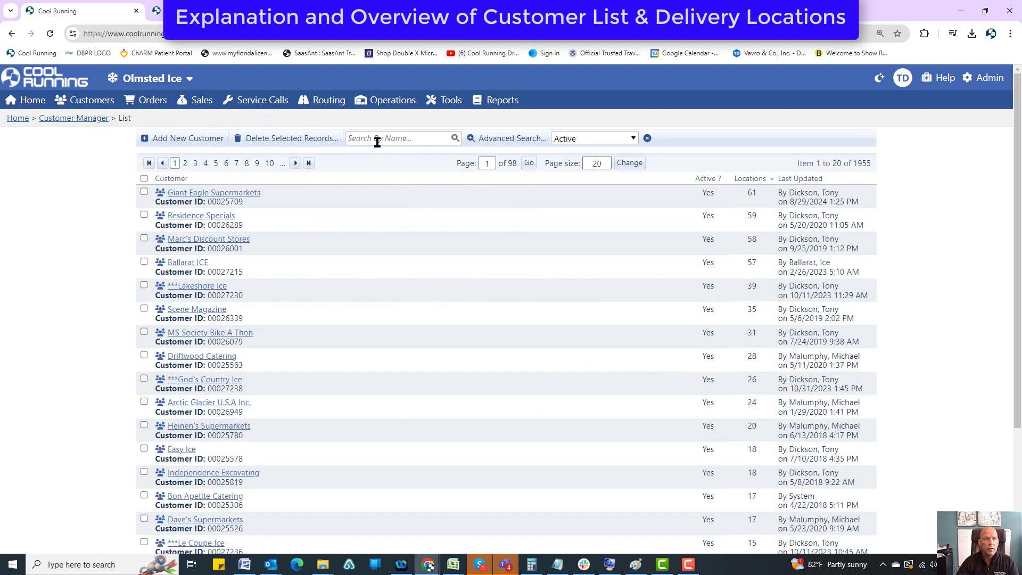
pyautogui.click(377, 142)
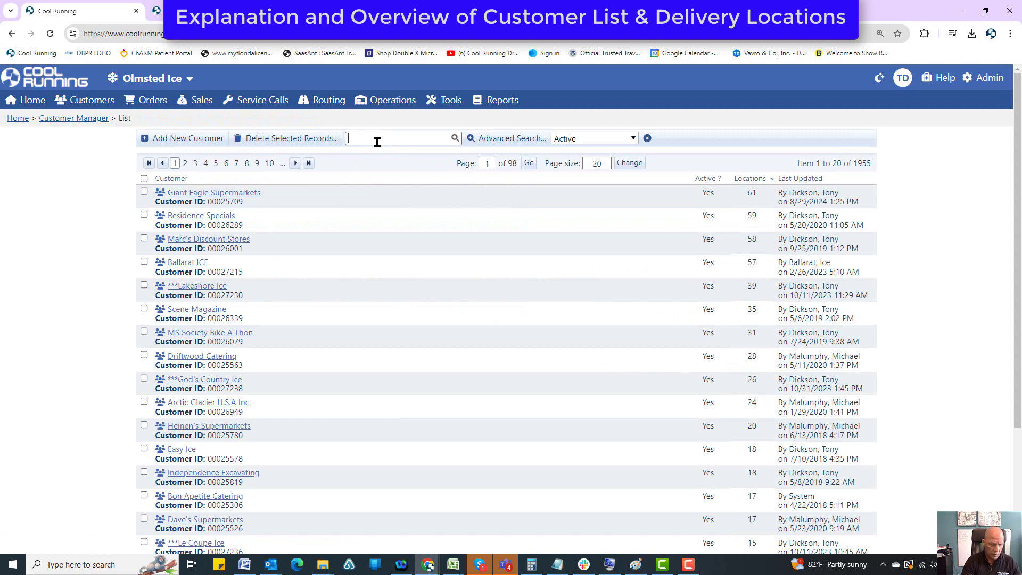
pyautogui.write('100th')
pyautogui.click(235, 193)
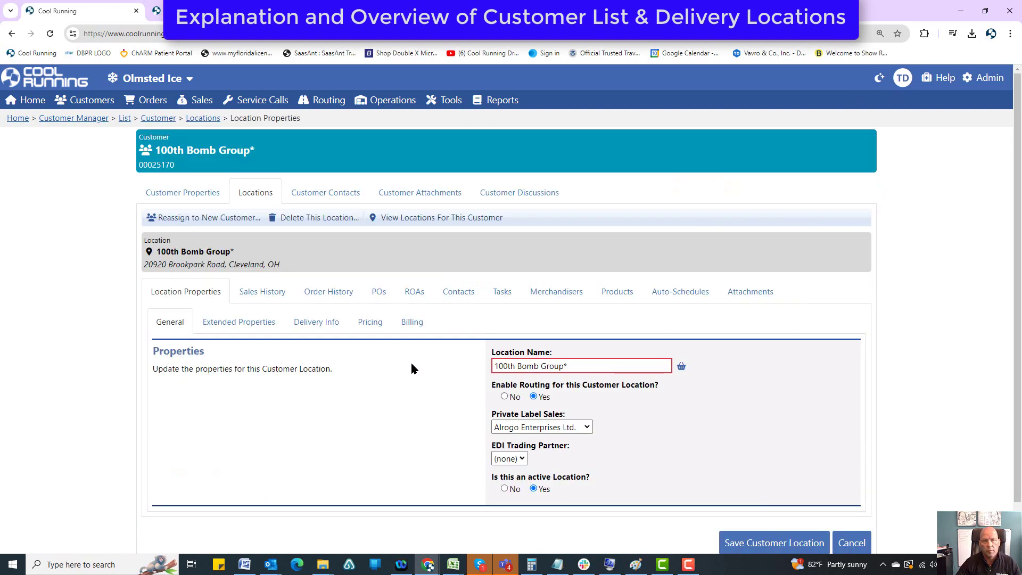
# Step: Show 100th Bomb Group's merchandisers and scroll through the previous placement history
pyautogui.click(536, 297)
pyautogui.scroll(-3, 322, 400)
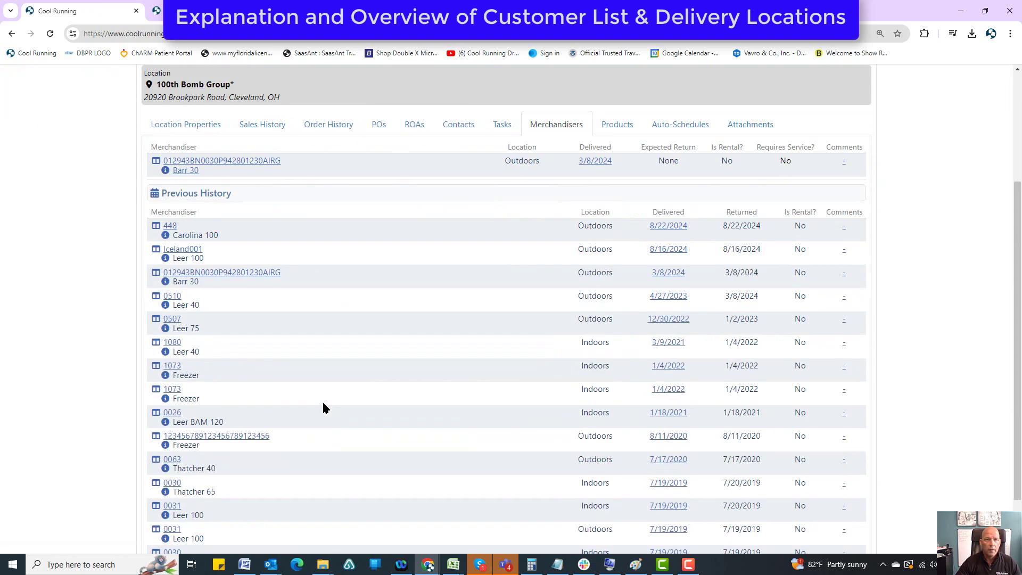
pyautogui.scroll(3, 323, 407)
pyautogui.scroll(-6, 538, 415)
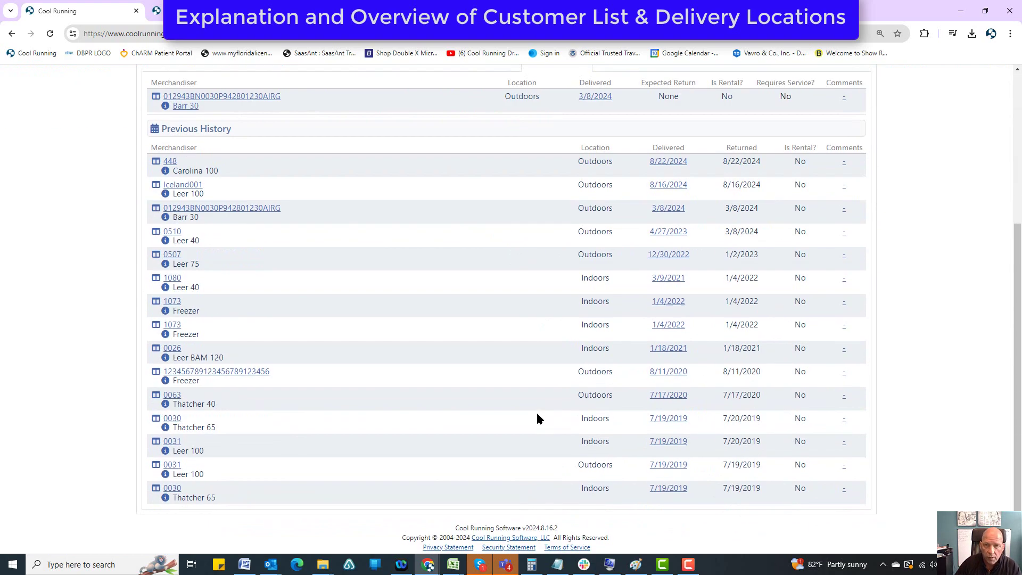
pyautogui.scroll(6, 538, 415)
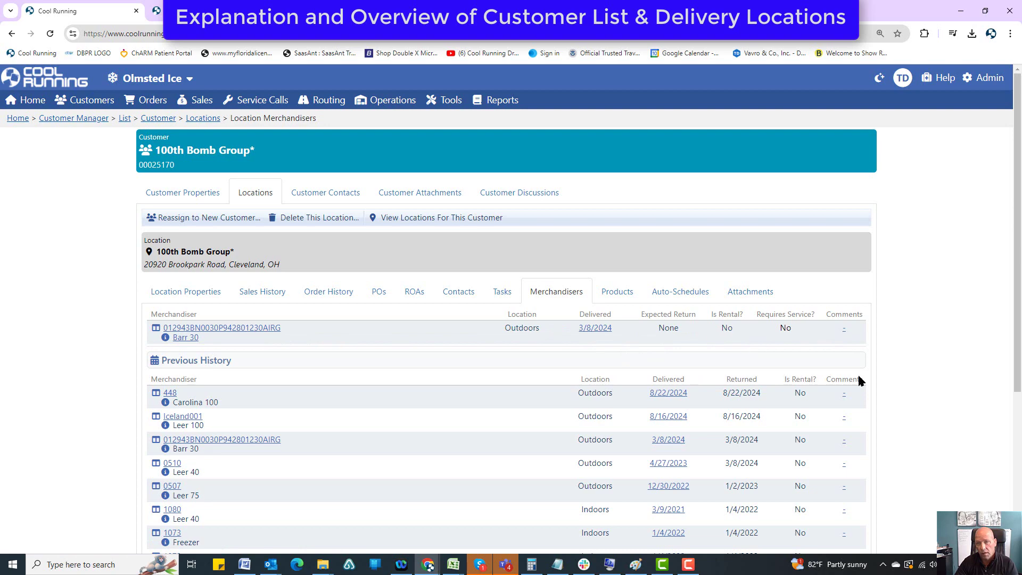
# Step: Inspect the Barr 30 merchandiser and its placement properties without changes, then show assigned products
pyautogui.click(186, 339)
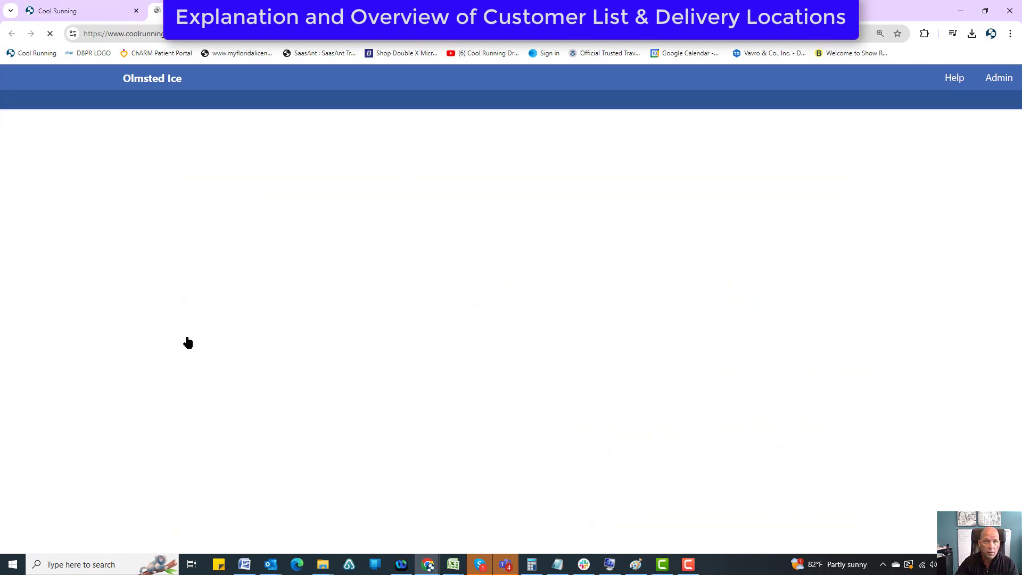
pyautogui.hotkey('alt', 'Left')
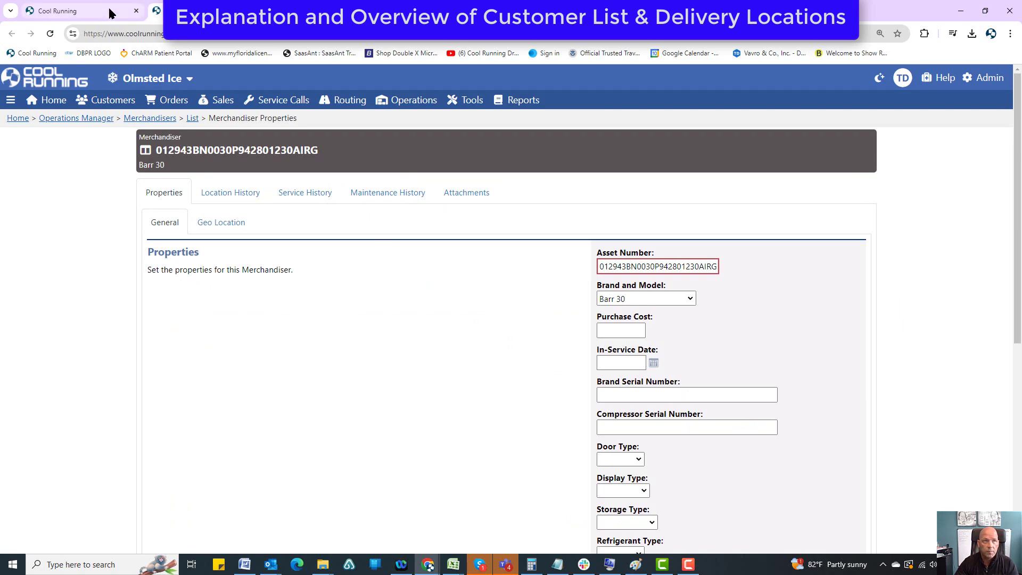
pyautogui.click(226, 333)
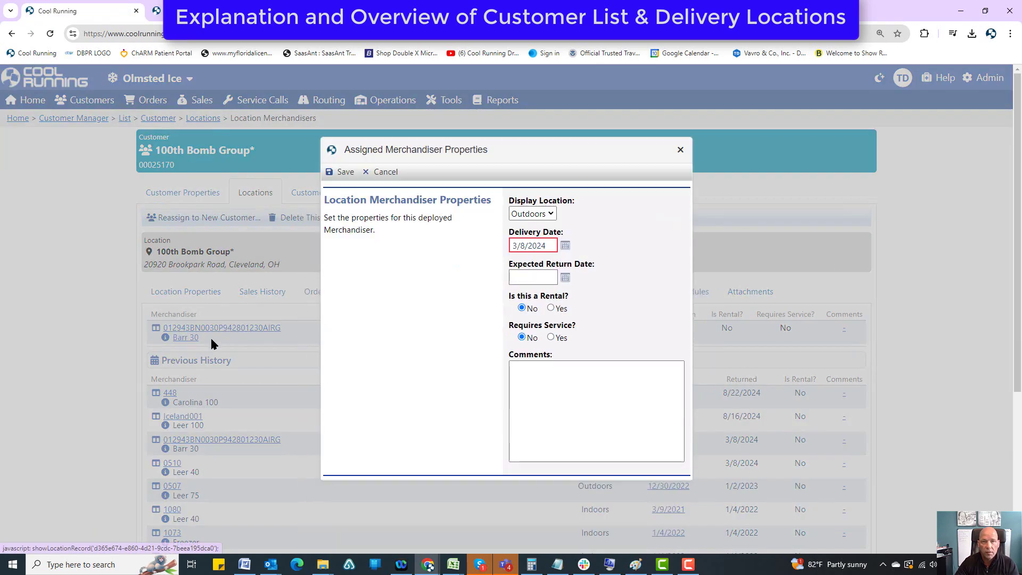
pyautogui.click(532, 213)
pyautogui.click(532, 214)
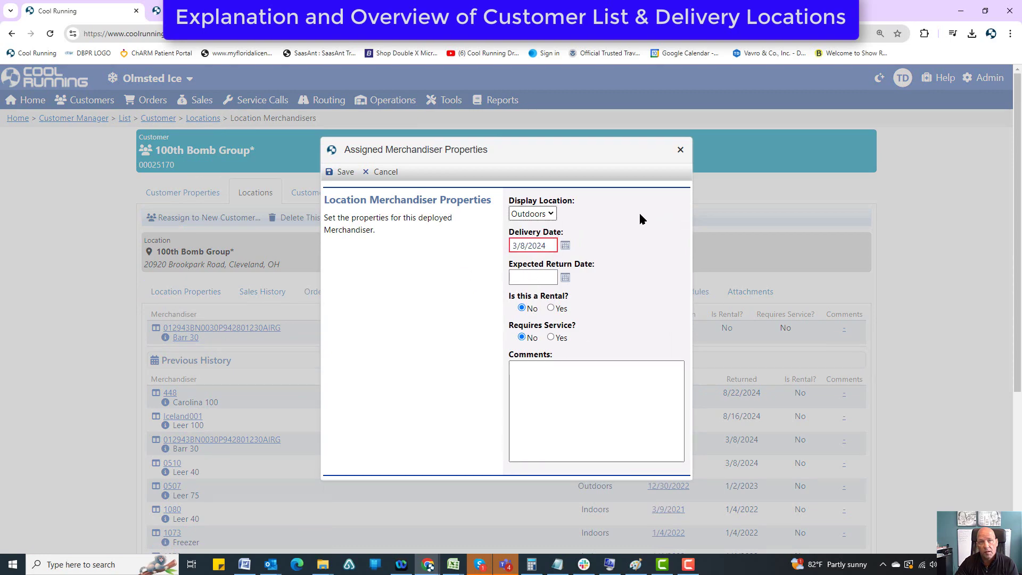
pyautogui.click(680, 150)
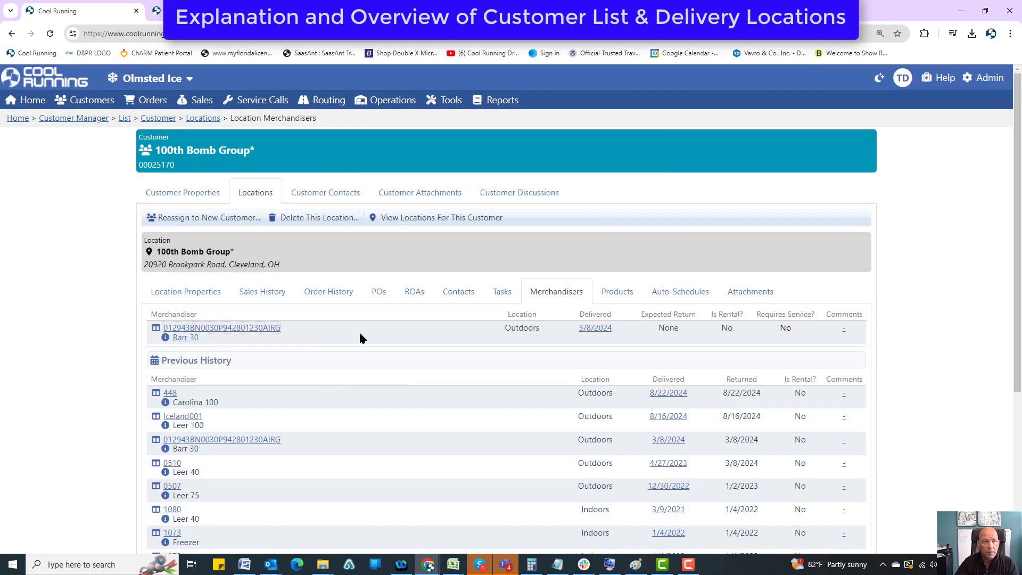
pyautogui.click(615, 293)
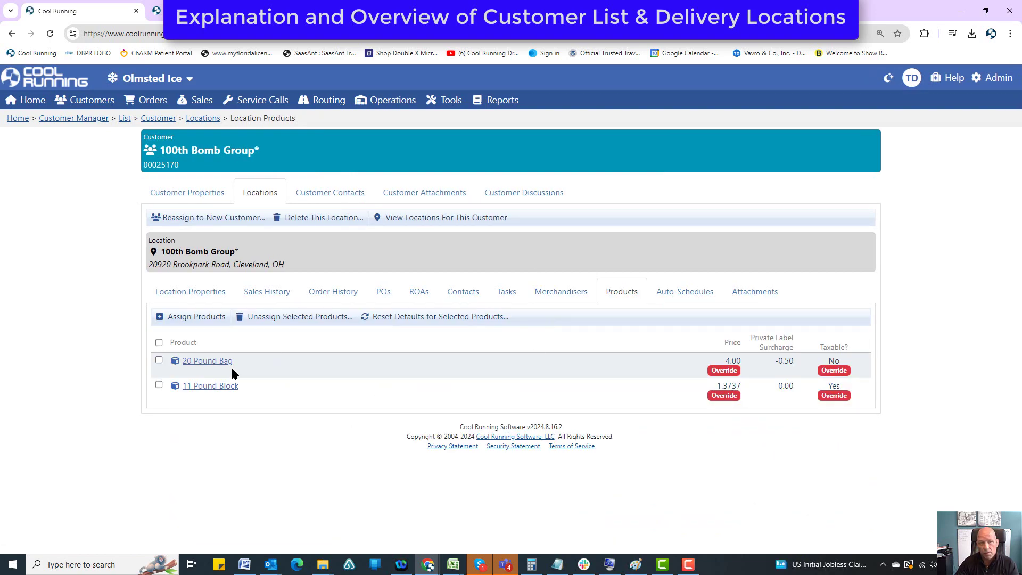
# Step: Unassign the 11 Pound Block so only the 20 Pound Bag stays assigned
pyautogui.click(190, 318)
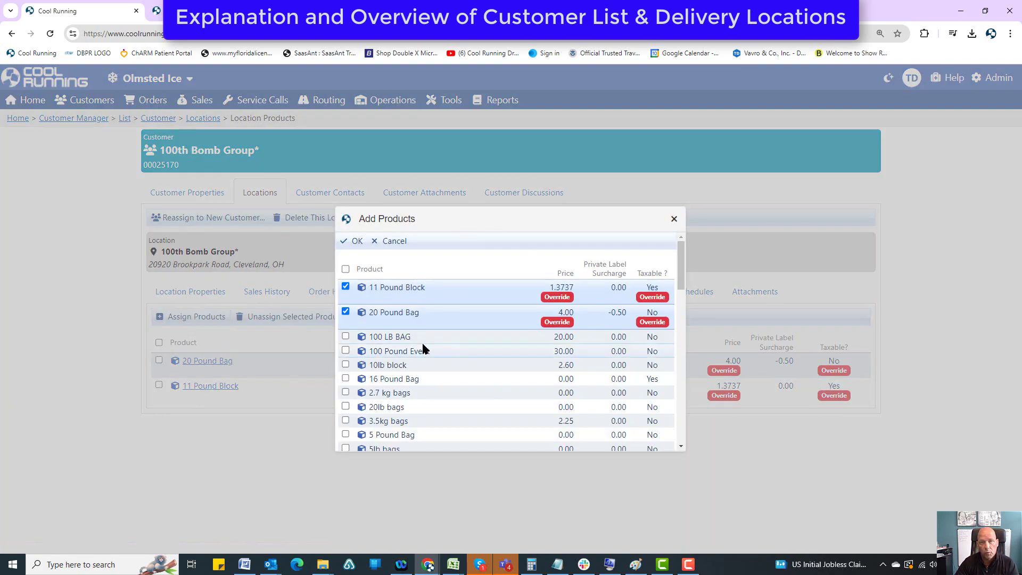
pyautogui.click(345, 311)
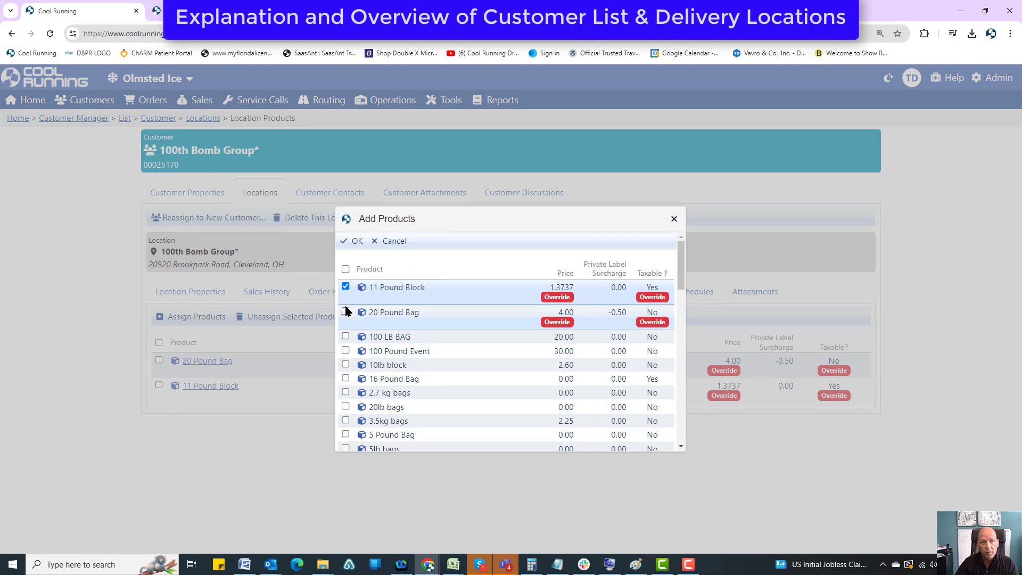
pyautogui.click(345, 311)
pyautogui.click(345, 286)
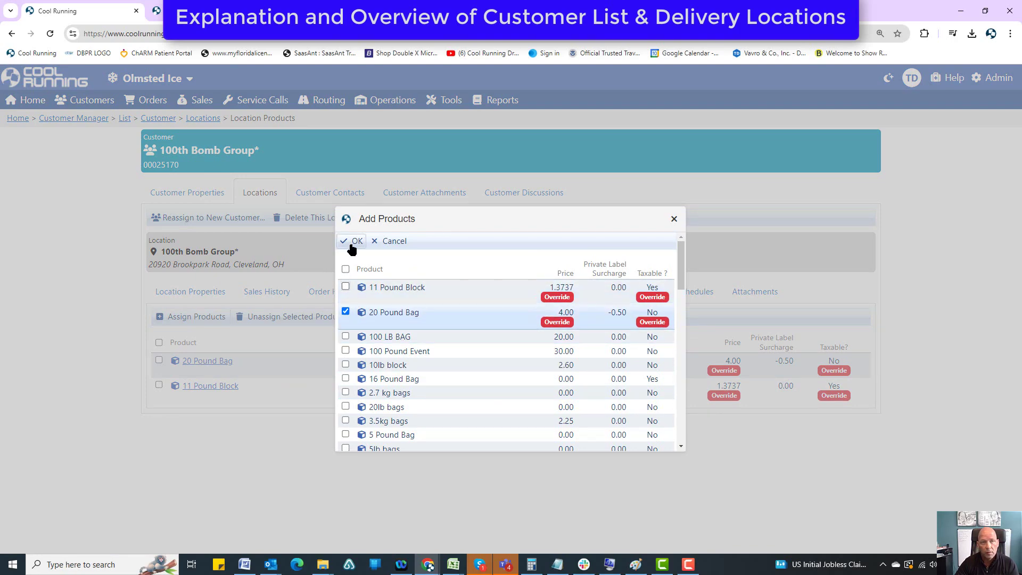
pyautogui.click(355, 241)
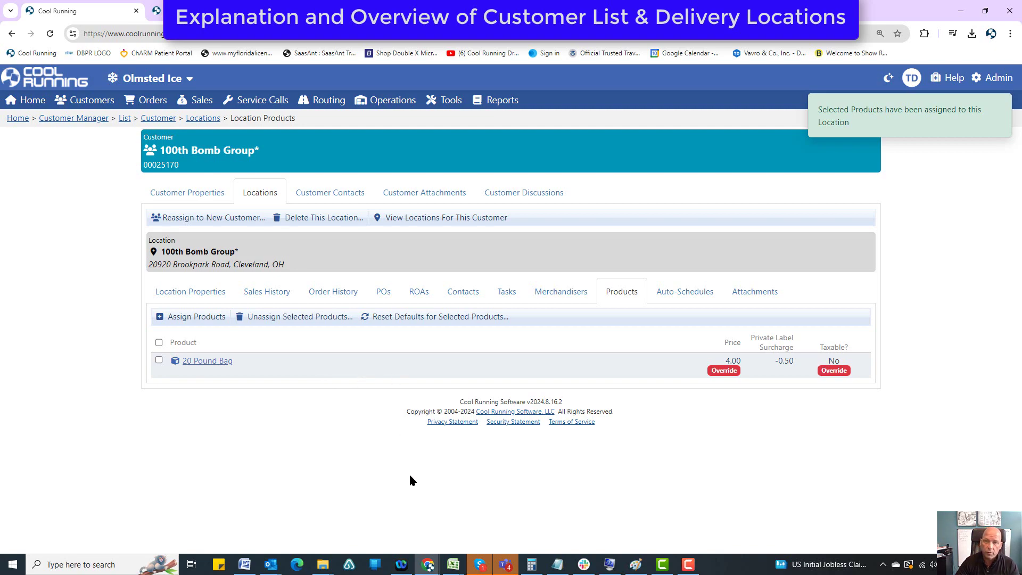
# Step: Review the 20 Pound Bag's 4.00 override pricing without saving, then show the empty auto-schedules
pyautogui.click(211, 361)
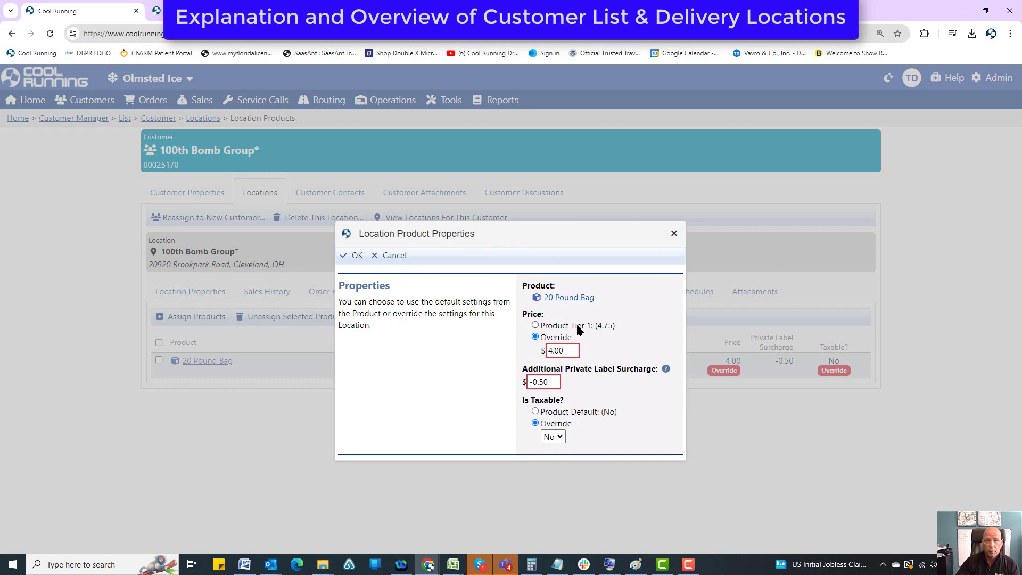
pyautogui.doubleClick(569, 351)
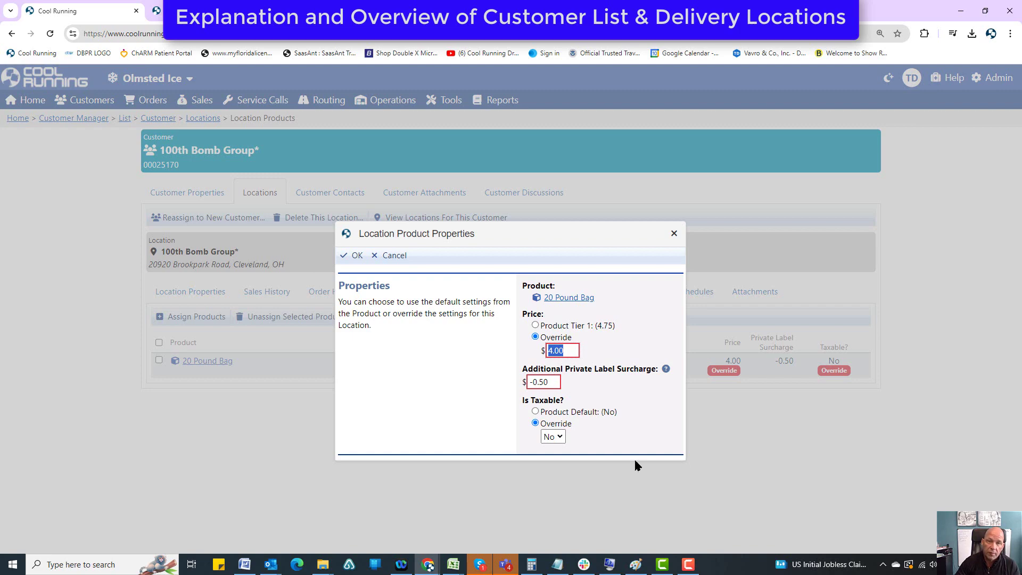
pyautogui.moveTo(686, 564)
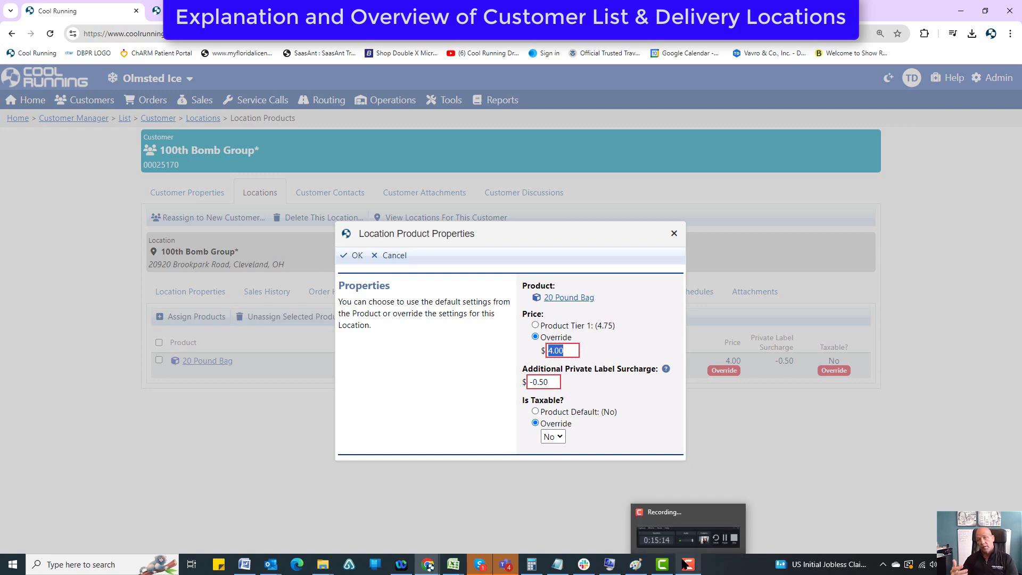
pyautogui.click(834, 490)
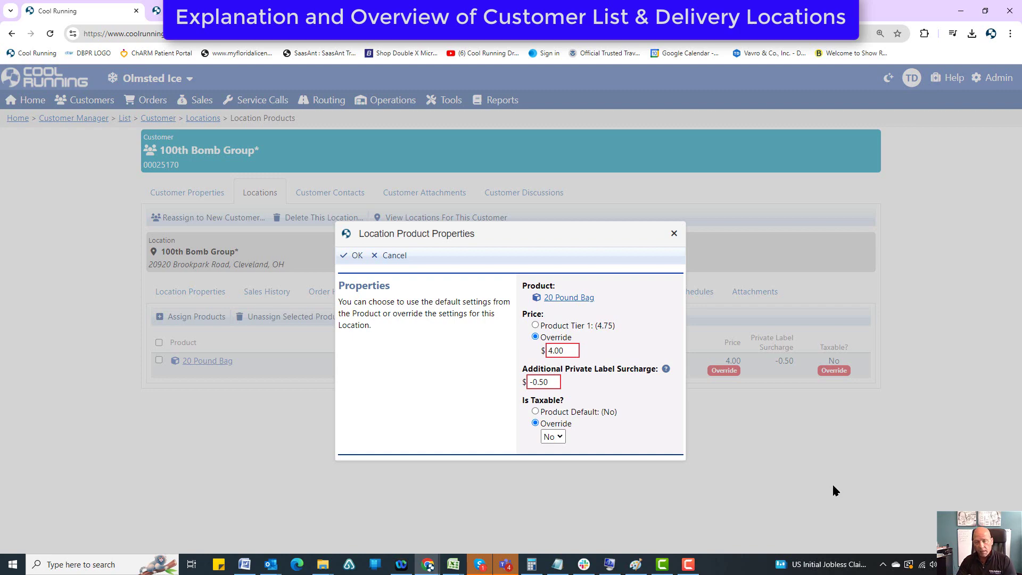
pyautogui.click(674, 233)
pyautogui.click(663, 301)
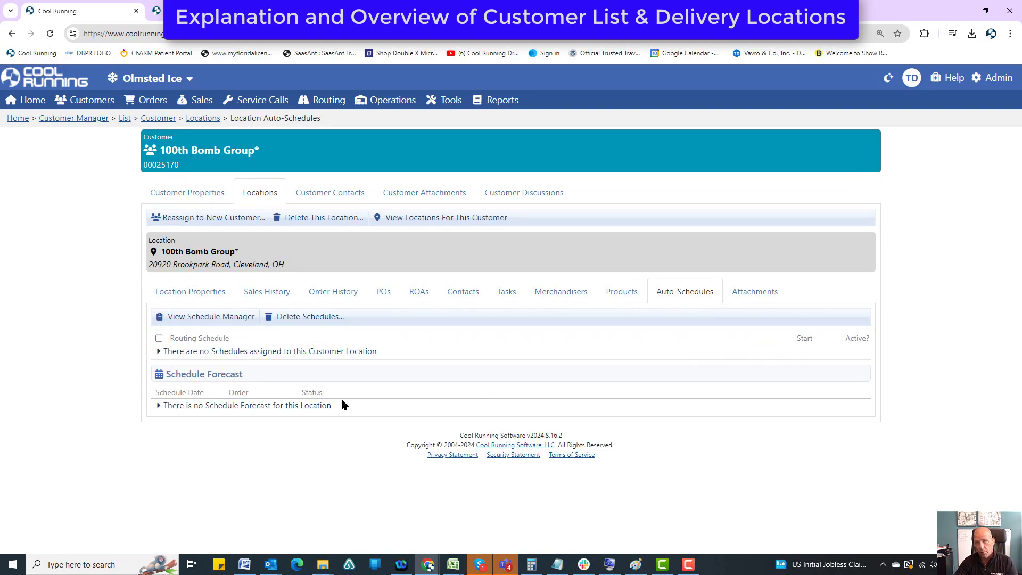
# Step: Show 100th Bomb Group's attachments, an empty Attachments folder
pyautogui.click(744, 294)
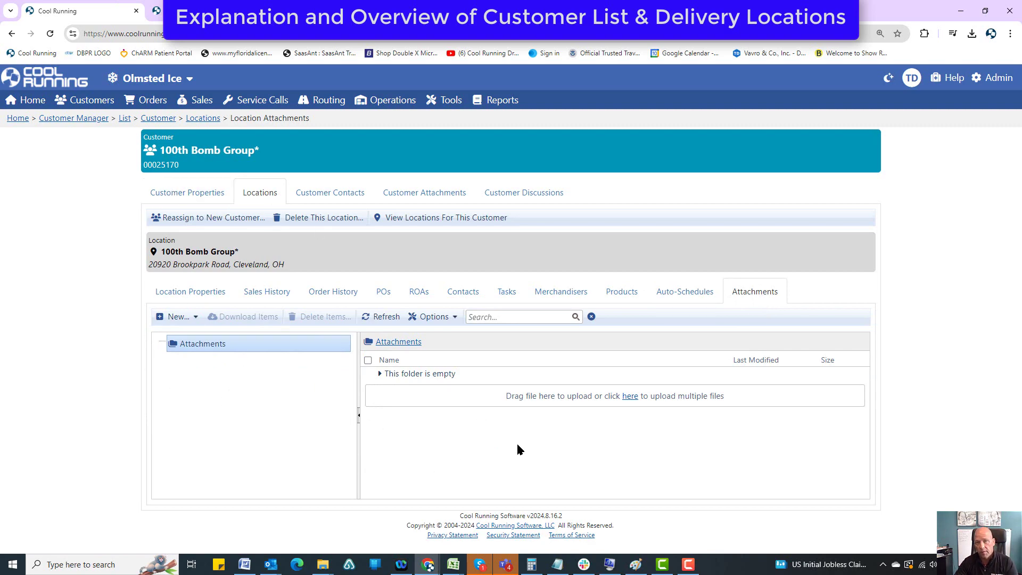
pyautogui.moveTo(104, 101)
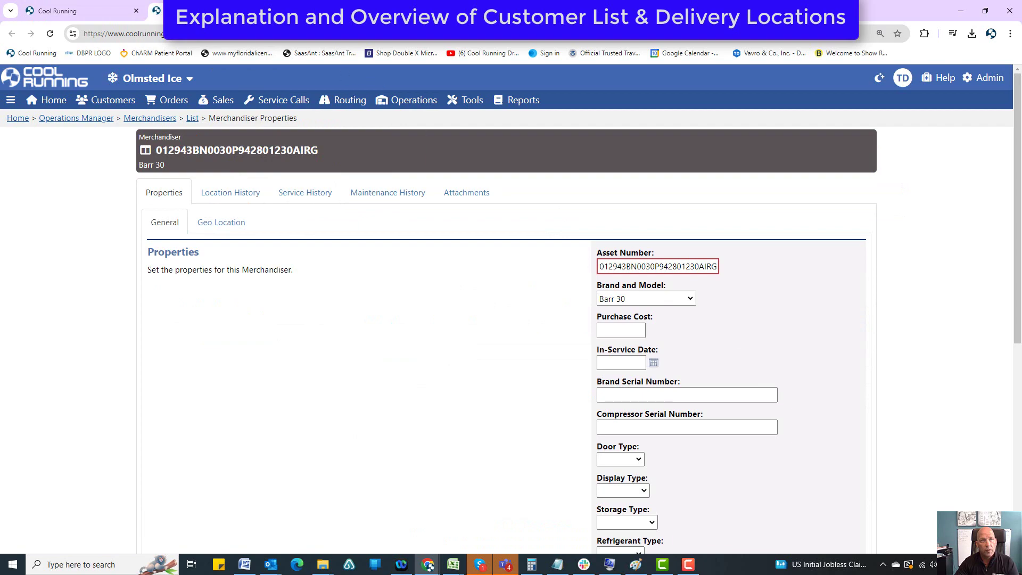
# Step: In Route Builder, show BP 55th & St. Clair's details under Cleveland Downtown's Monday stops
pyautogui.moveTo(348, 100)
pyautogui.click(352, 122)
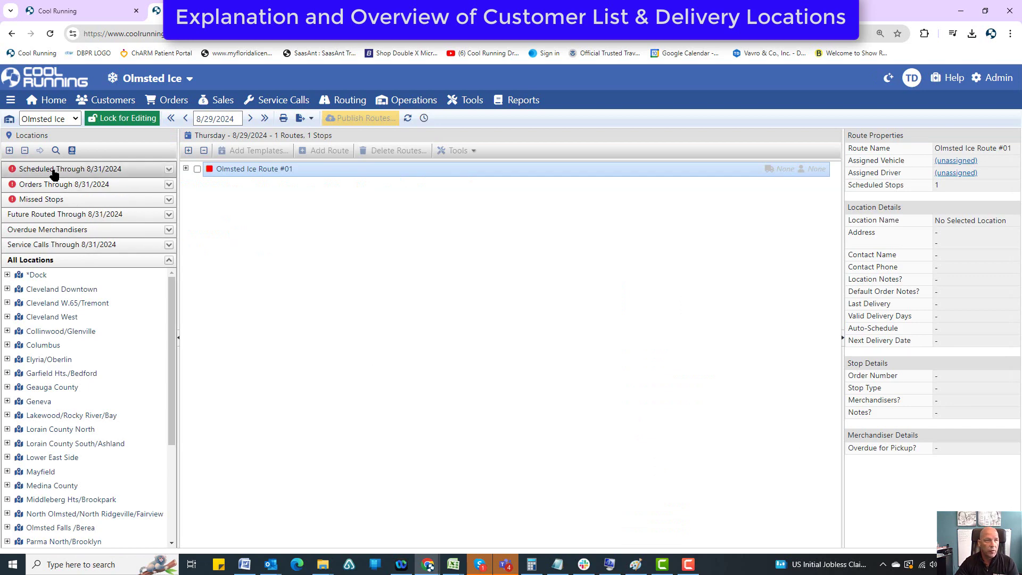
pyautogui.click(51, 170)
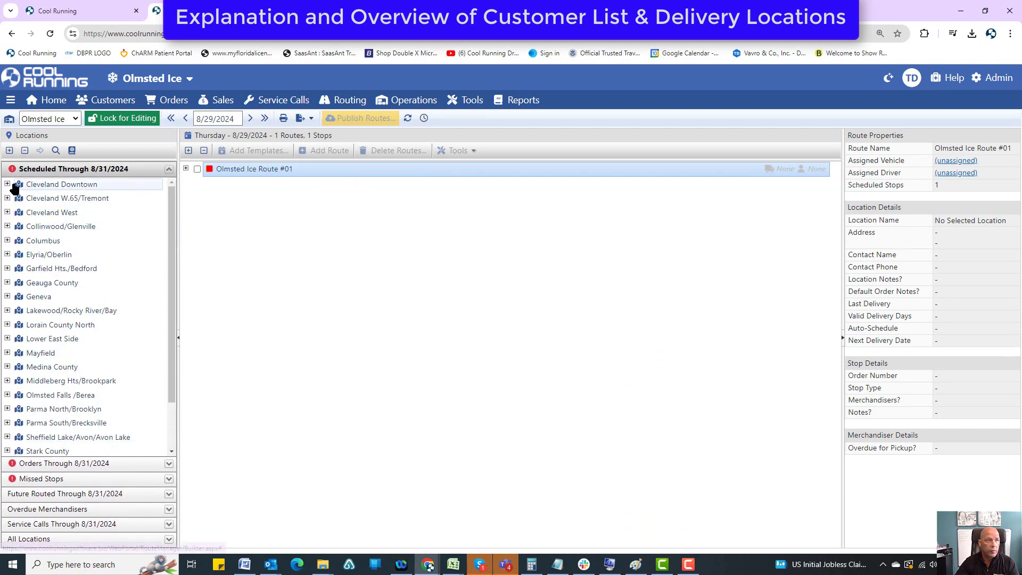
pyautogui.click(7, 184)
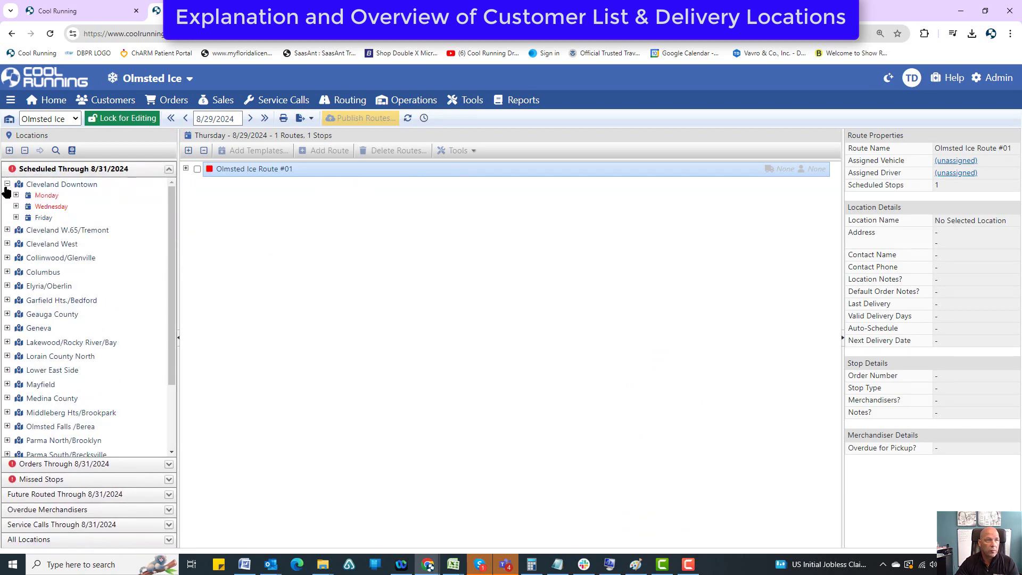
pyautogui.click(16, 195)
pyautogui.click(80, 206)
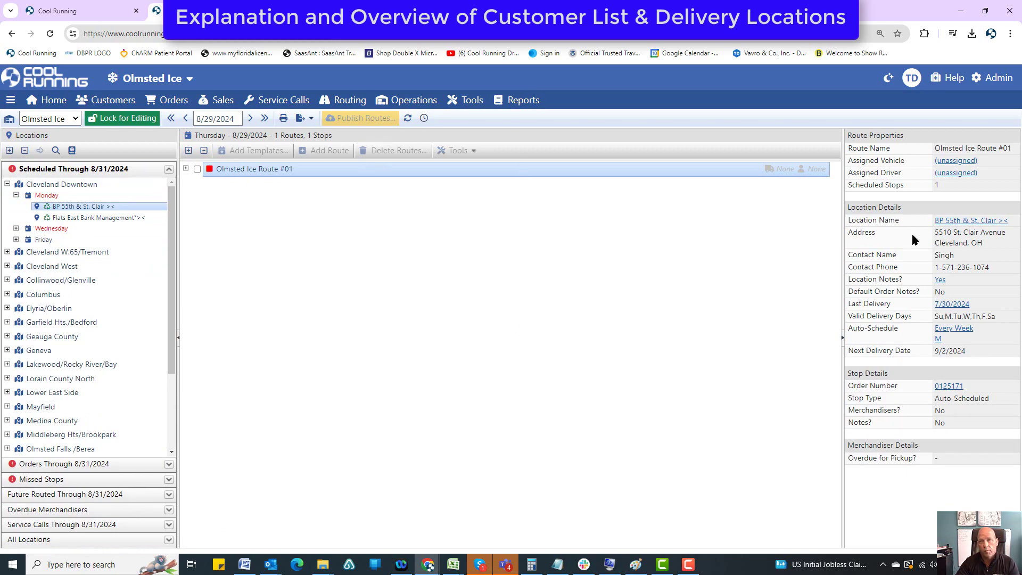
# Step: Open BP 55th & St. Clair's auto-schedules, then its 'Run every week on M' schedule
pyautogui.click(955, 220)
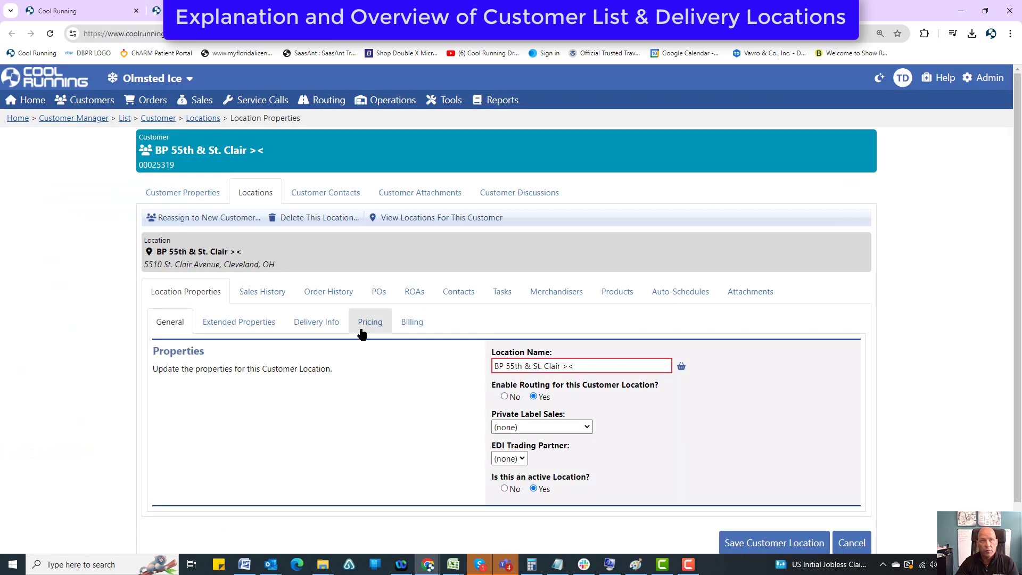
pyautogui.click(312, 296)
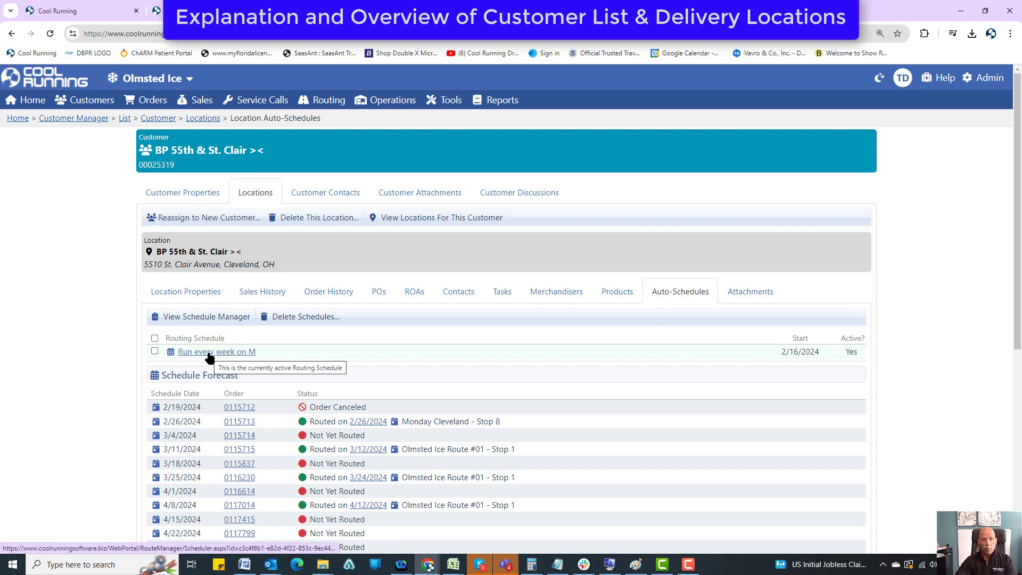
pyautogui.moveTo(780, 353); pyautogui.dragTo(824, 357)
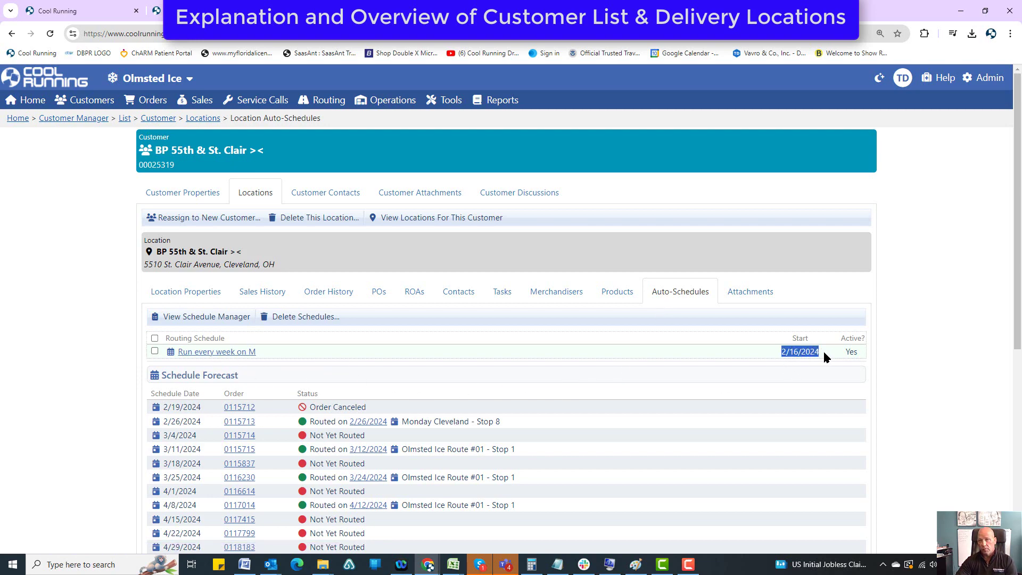
pyautogui.scroll(-3, 651, 367)
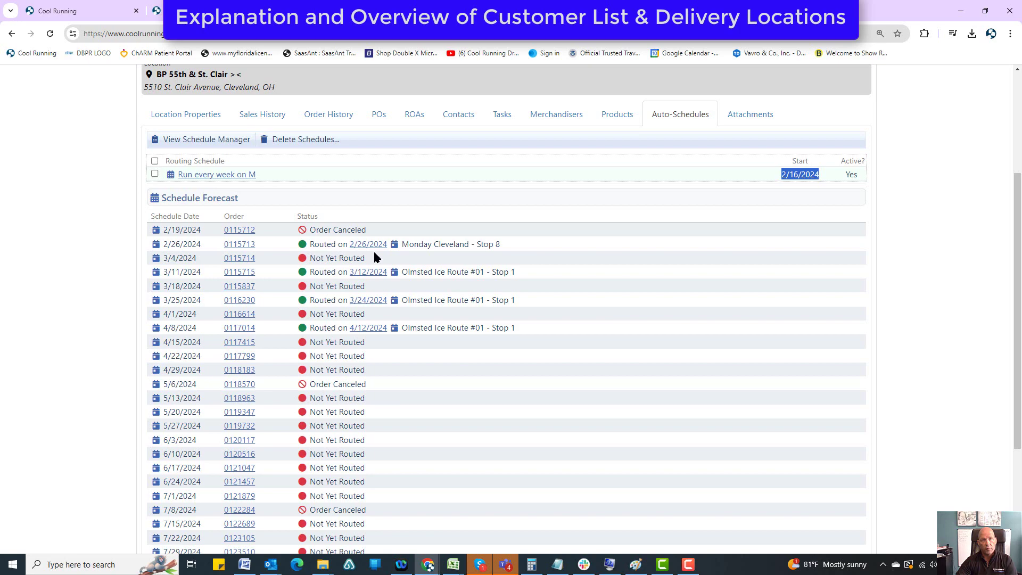
pyautogui.scroll(3, 370, 273)
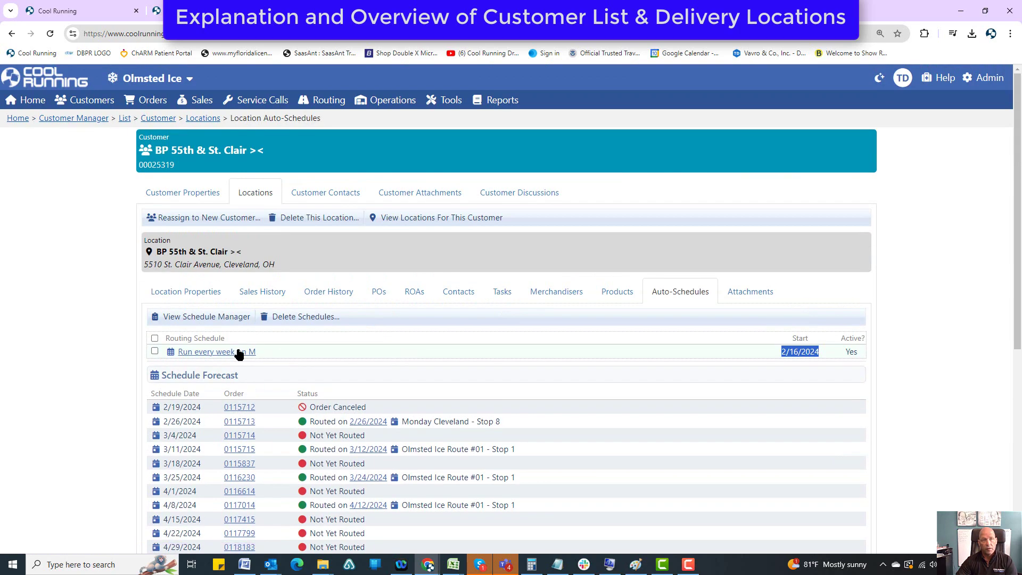
pyautogui.click(236, 352)
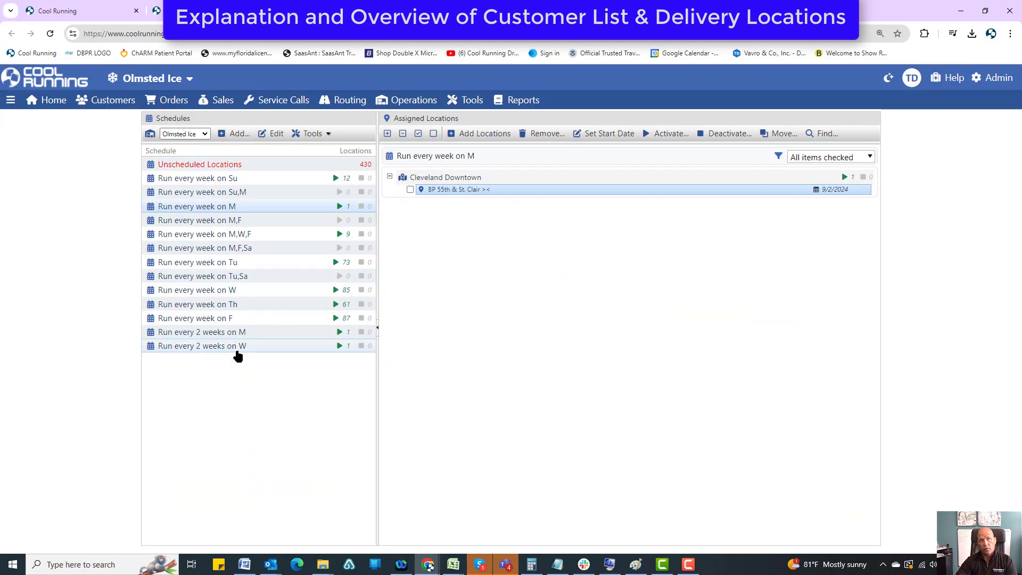
# Step: Go back to BP 55th & St. Clair's auto-schedules showing 'Run every week on M'
pyautogui.hotkey('alt', 'Left')
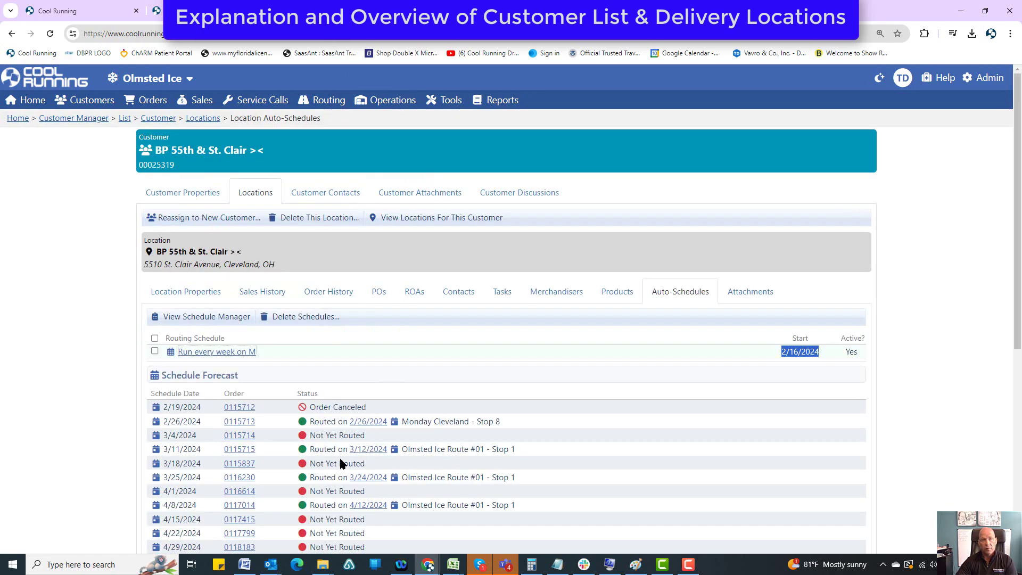